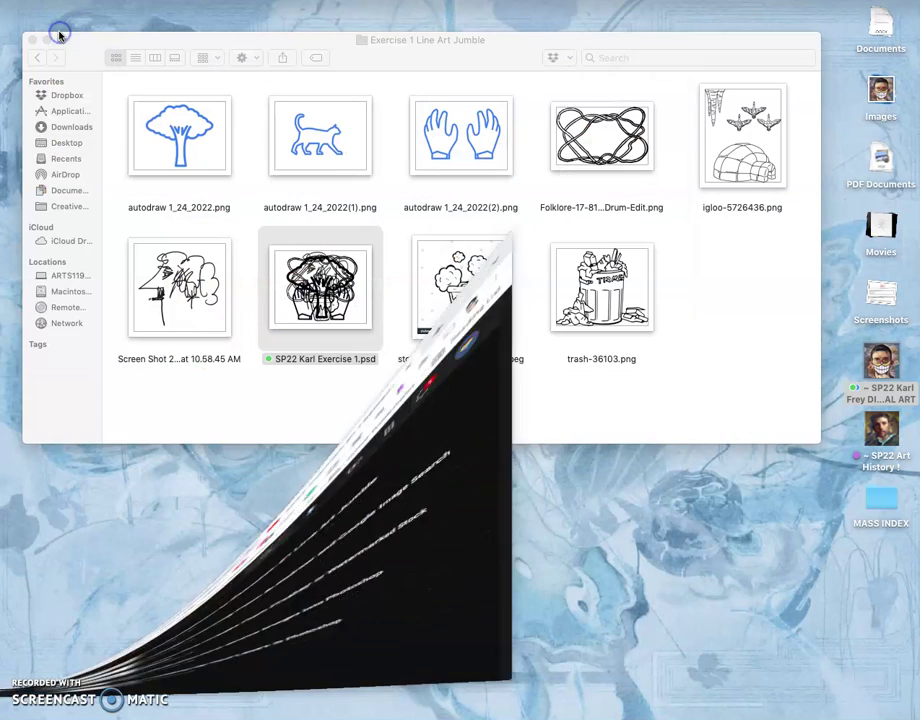
Open the Exercise 1 PSD file from the Exercise 1 Line Art Jumble folder in Photoshop.
{"action": "left_click", "coordinate": [396, 281]}
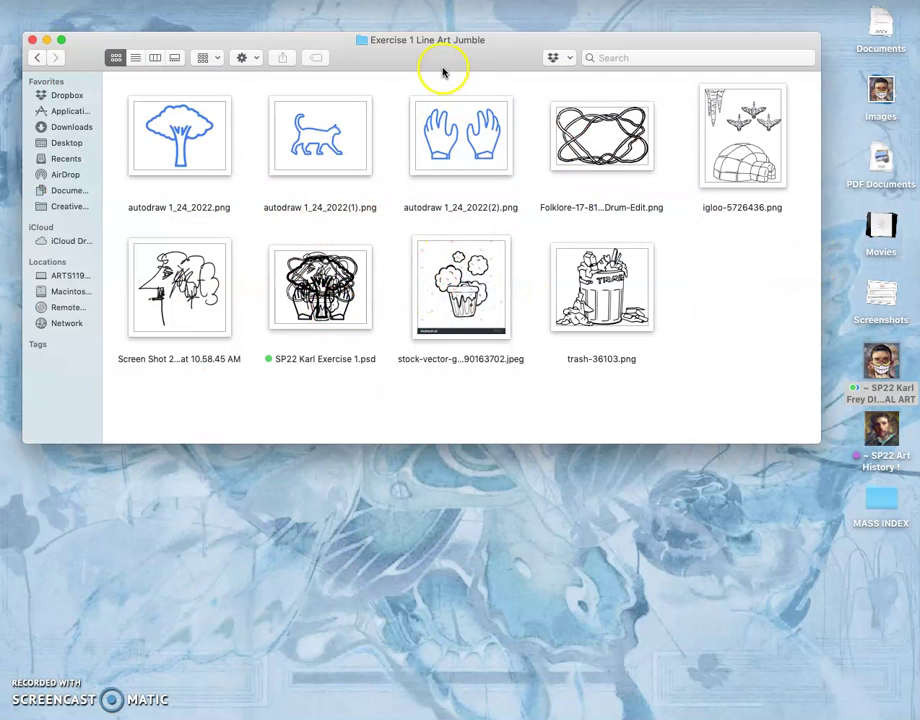
{"action": "left_click", "coordinate": [32, 41]}
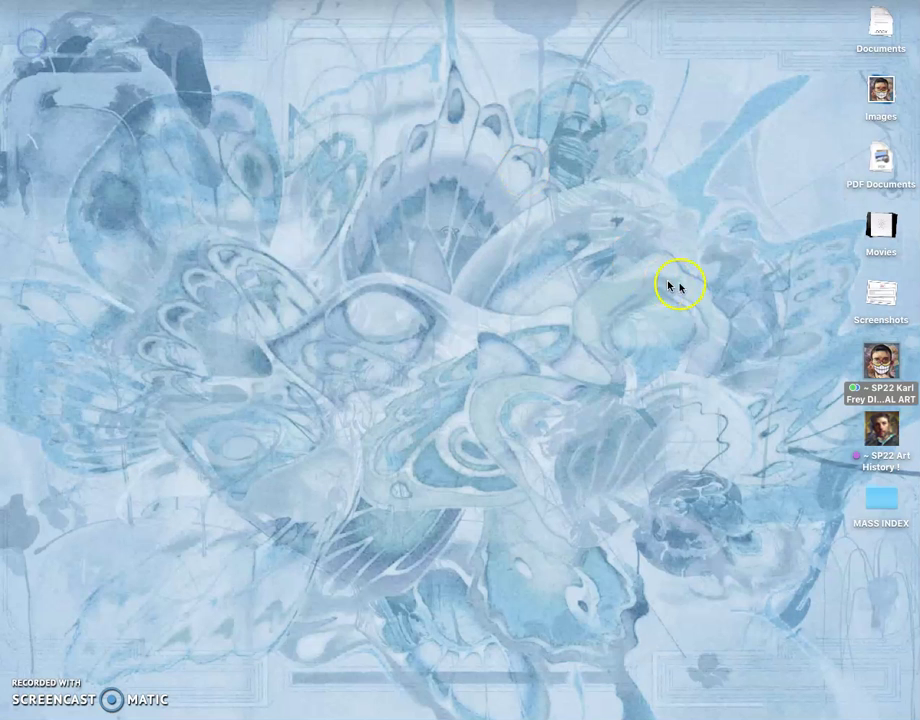
{"action": "double_click", "coordinate": [884, 366]}
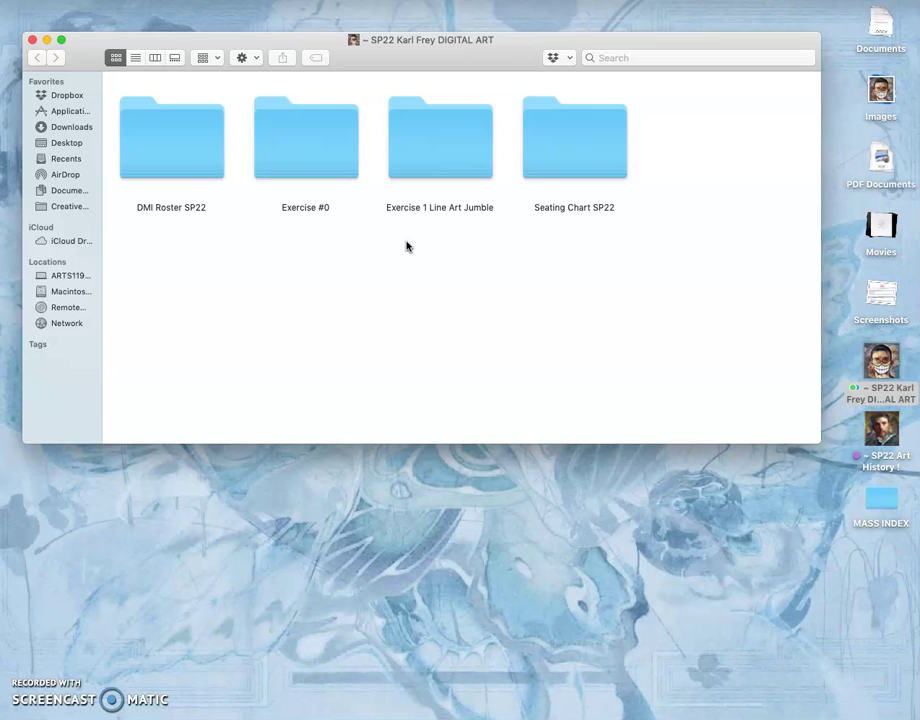
{"action": "double_click", "coordinate": [433, 168]}
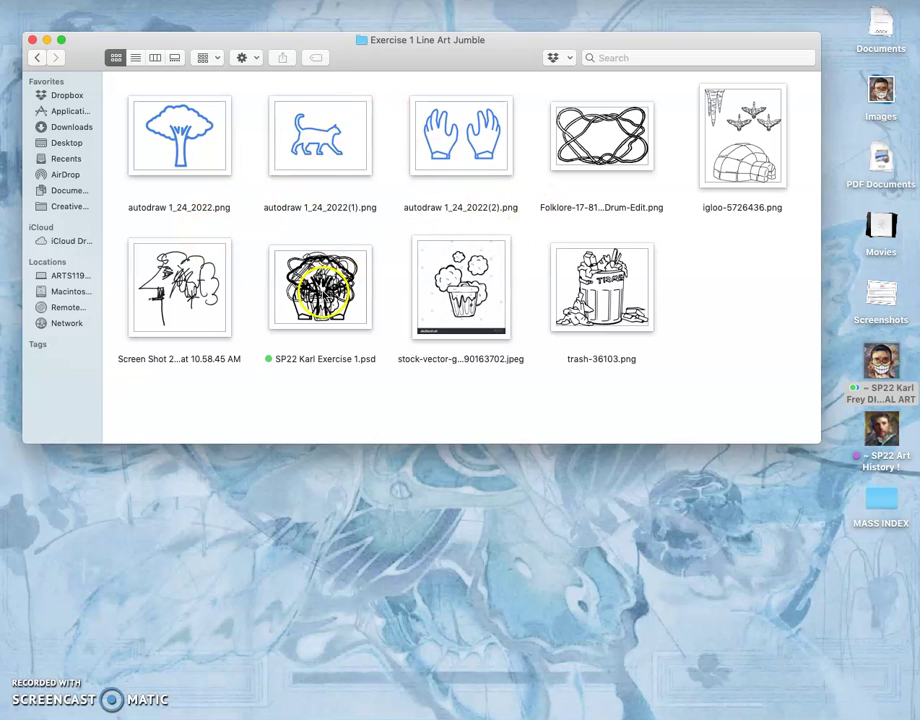
{"action": "double_click", "coordinate": [320, 287]}
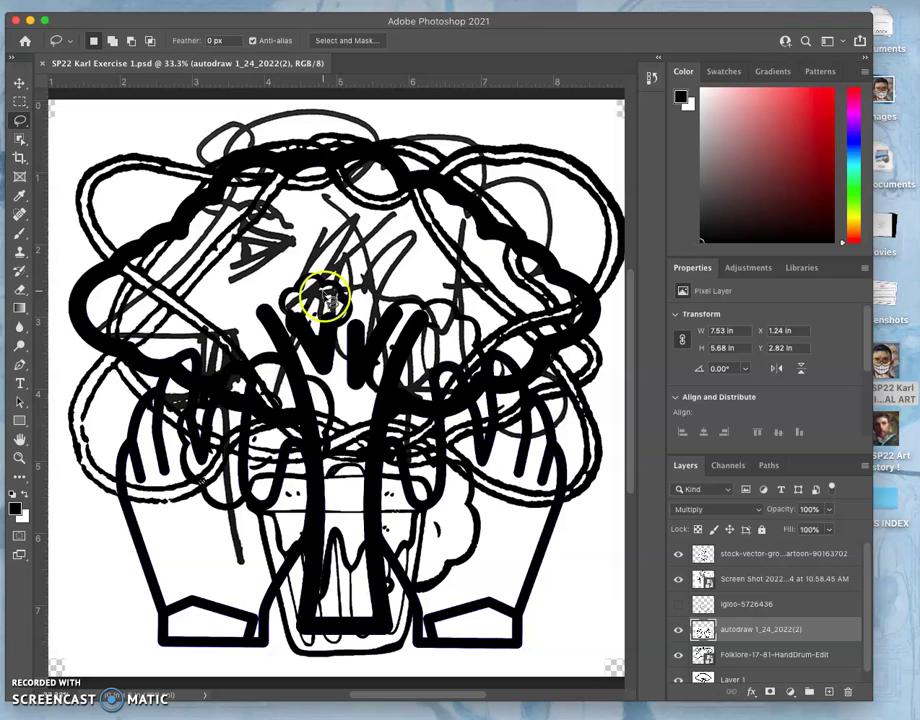
Check the document's width, height and resolution in the Image Size settings without changing them.
{"action": "key", "text": "super+minus"}
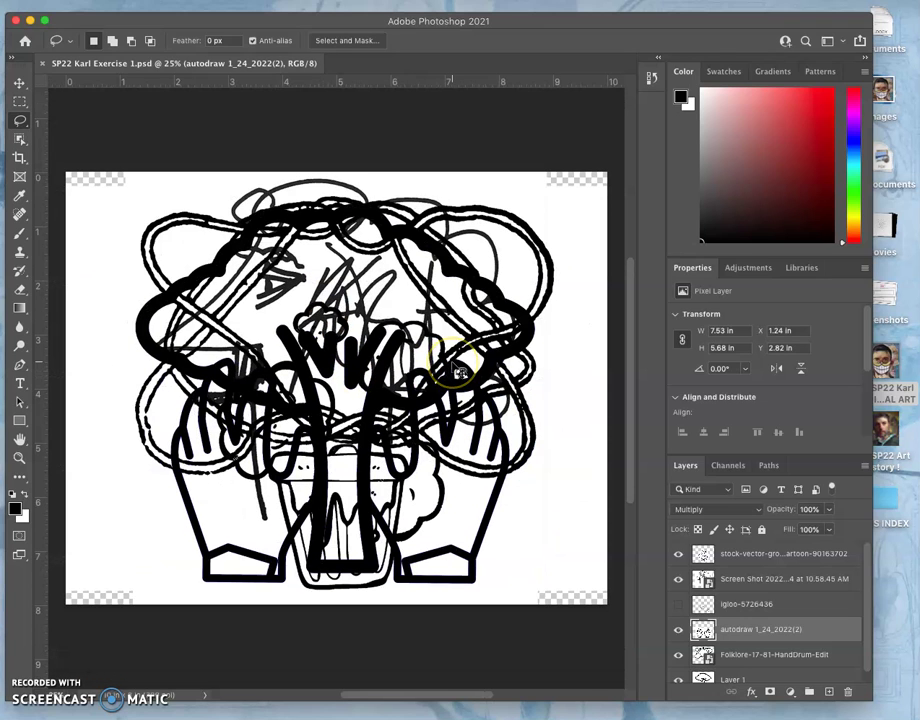
{"action": "left_click", "coordinate": [176, 1]}
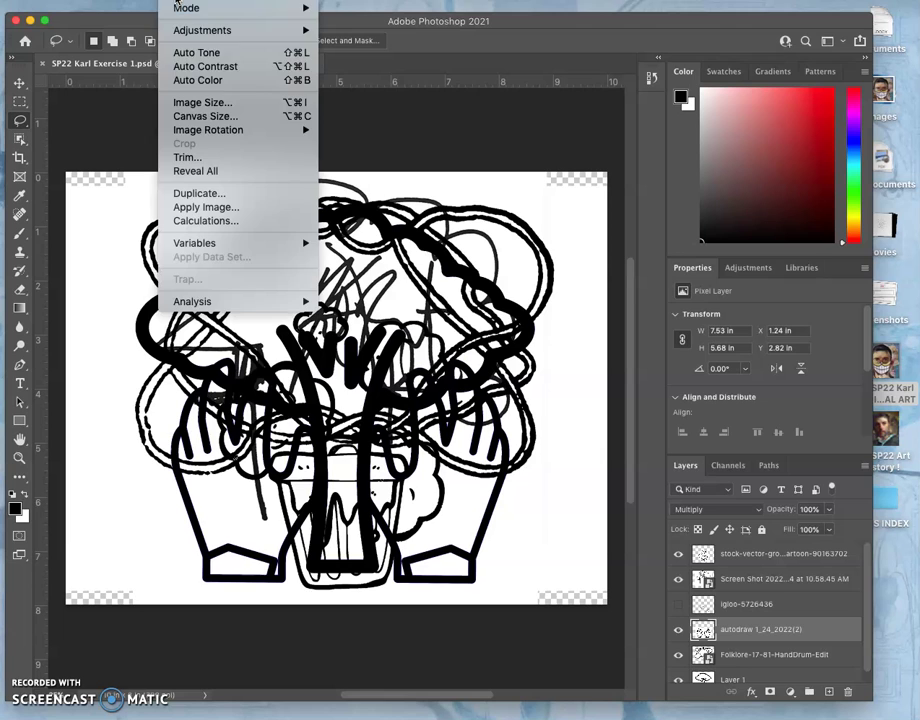
{"action": "left_click", "coordinate": [192, 100]}
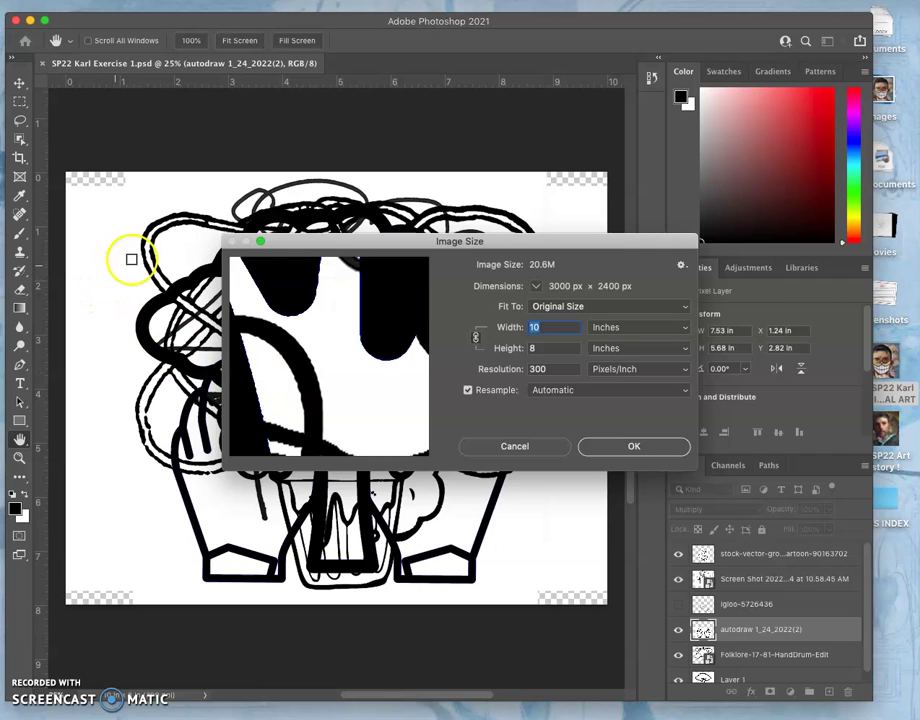
{"action": "left_click_drag", "start_coordinate": [449, 346], "coordinate": [489, 380]}
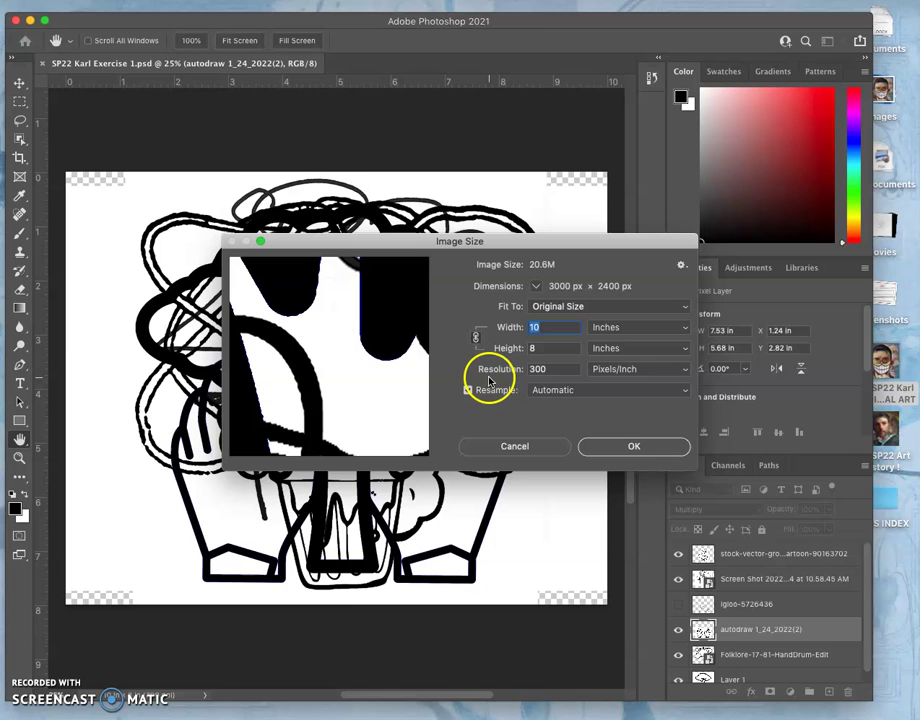
{"action": "left_click", "coordinate": [540, 446]}
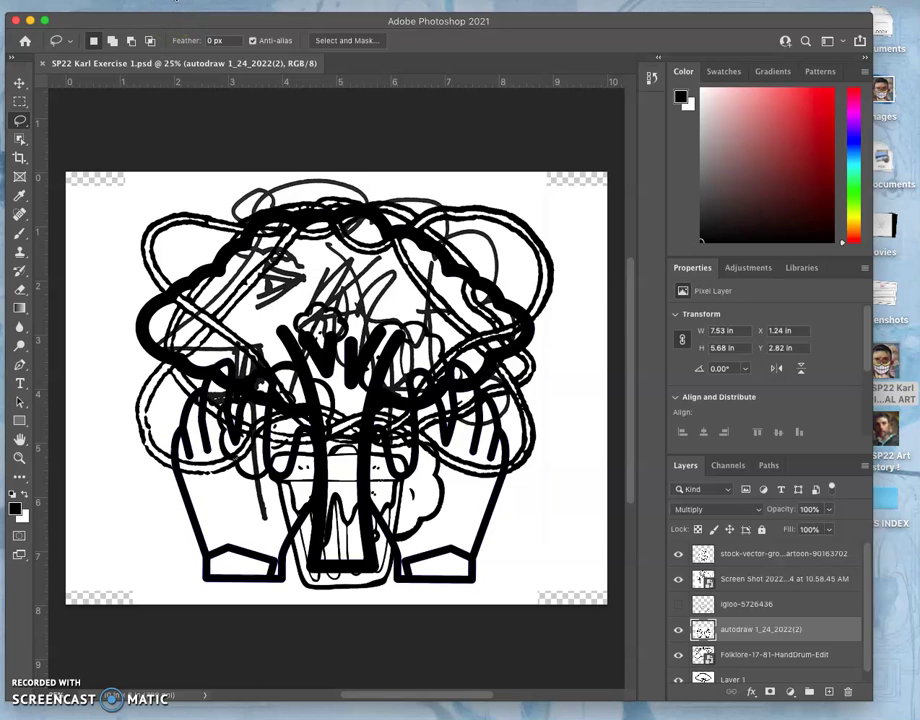
Extend the canvas height to 12 inches with Canvas Size, keeping the centre anchor.
{"action": "left_click", "coordinate": [172, 2]}
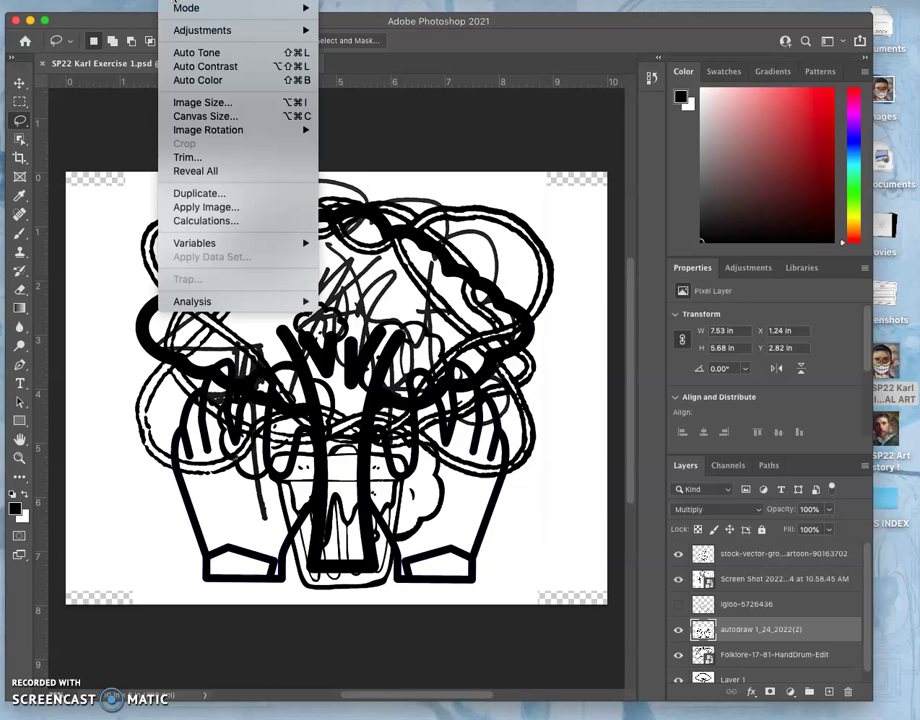
{"action": "left_click", "coordinate": [195, 117]}
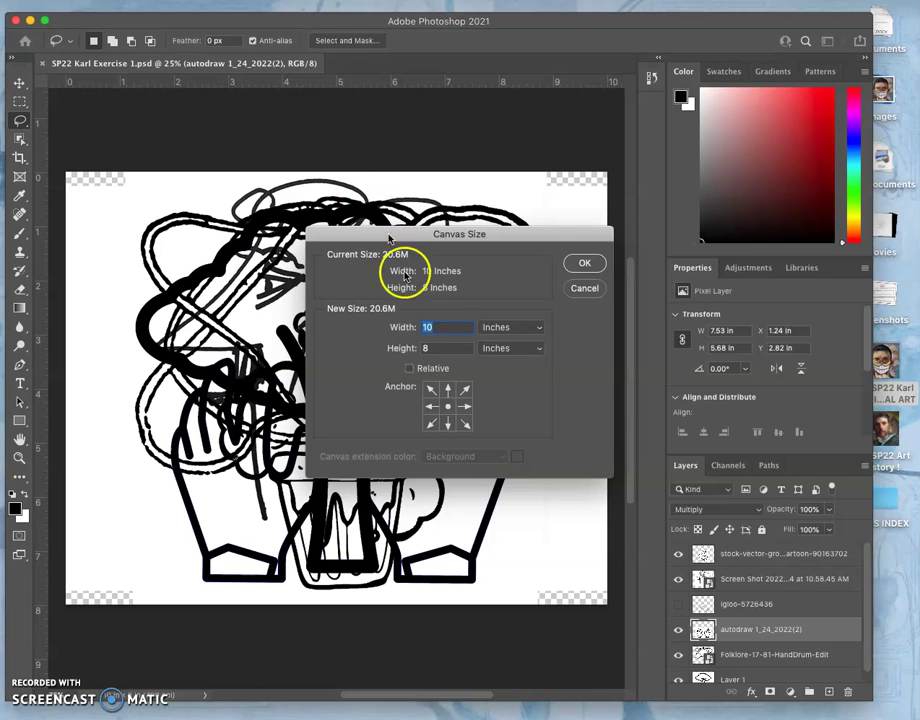
{"action": "double_click", "coordinate": [431, 348]}
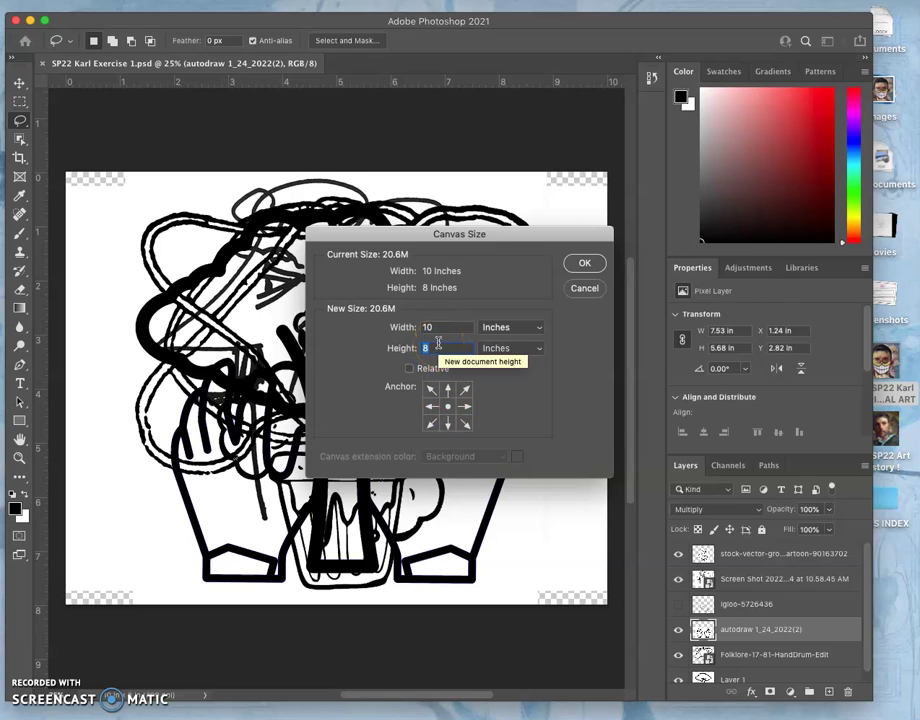
{"action": "type", "text": "12"}
{"action": "left_click", "coordinate": [586, 264]}
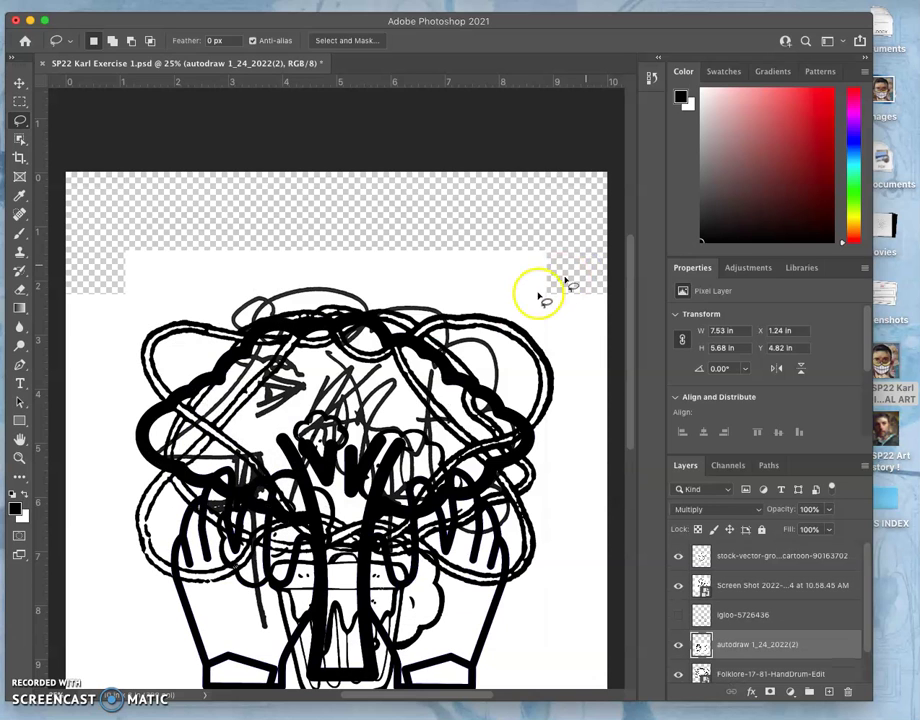
Activate the Crop tool on the extended canvas and set its ratio to 1 : 1 (Square).
{"action": "key", "text": "super+minus"}
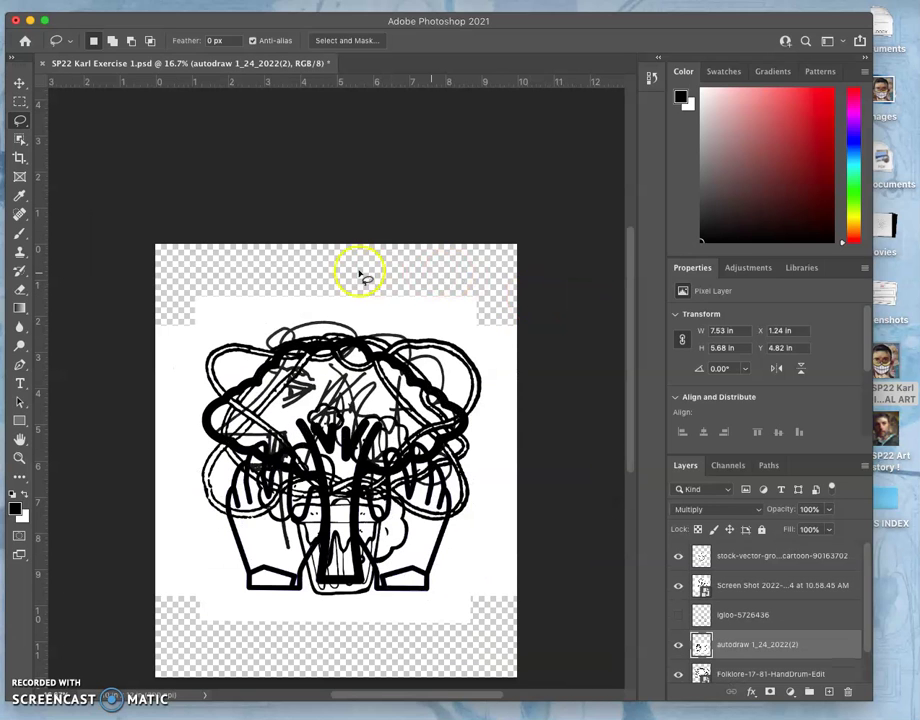
{"action": "scroll", "coordinate": [288, 300], "scroll_direction": "down", "scroll_amount": 3}
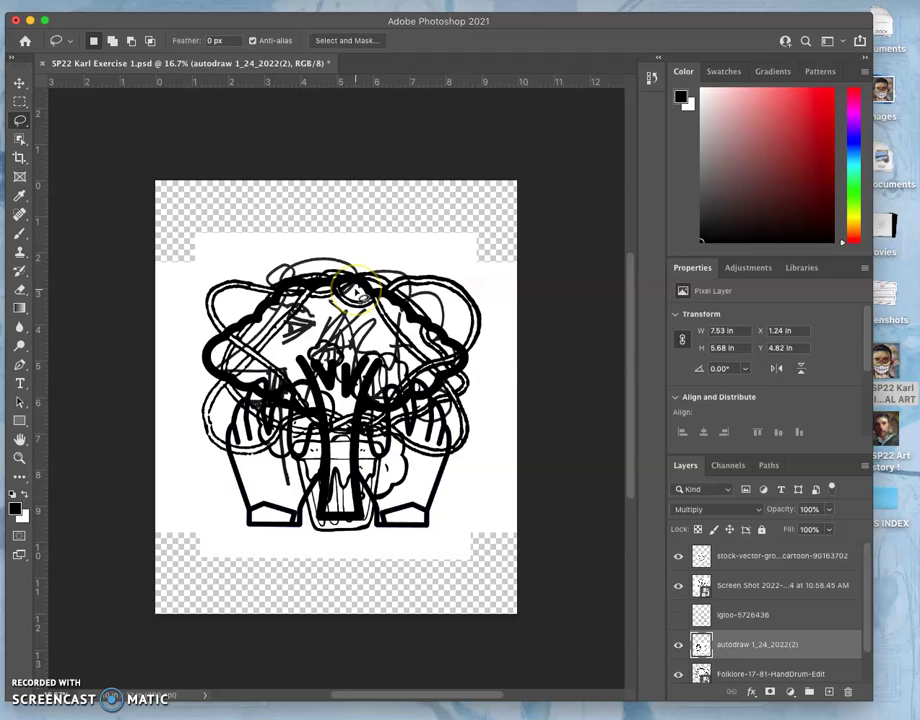
{"action": "left_click", "coordinate": [19, 159]}
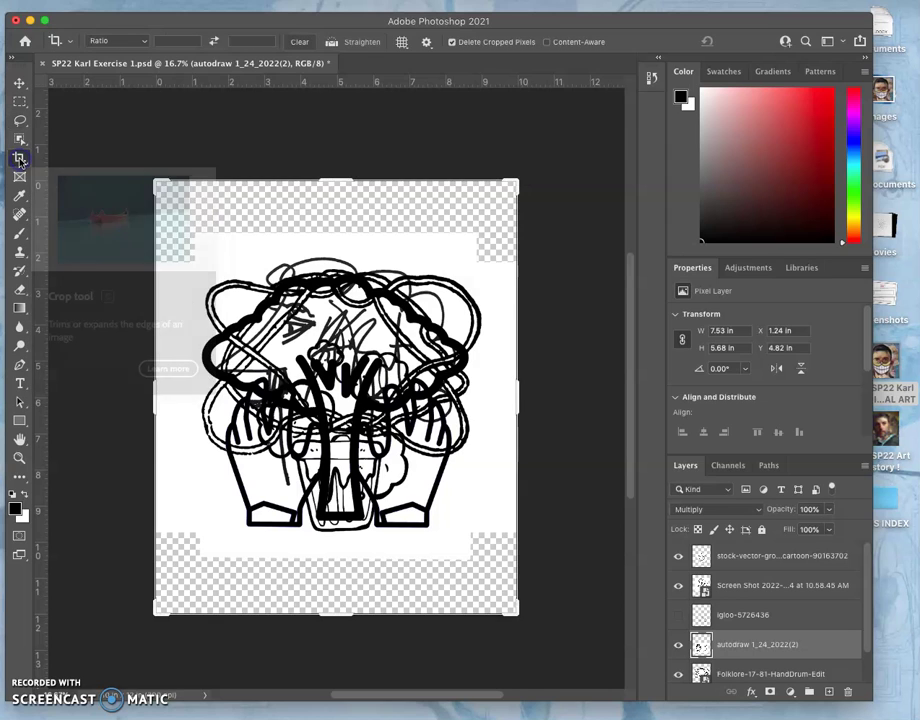
{"action": "left_click", "coordinate": [19, 160]}
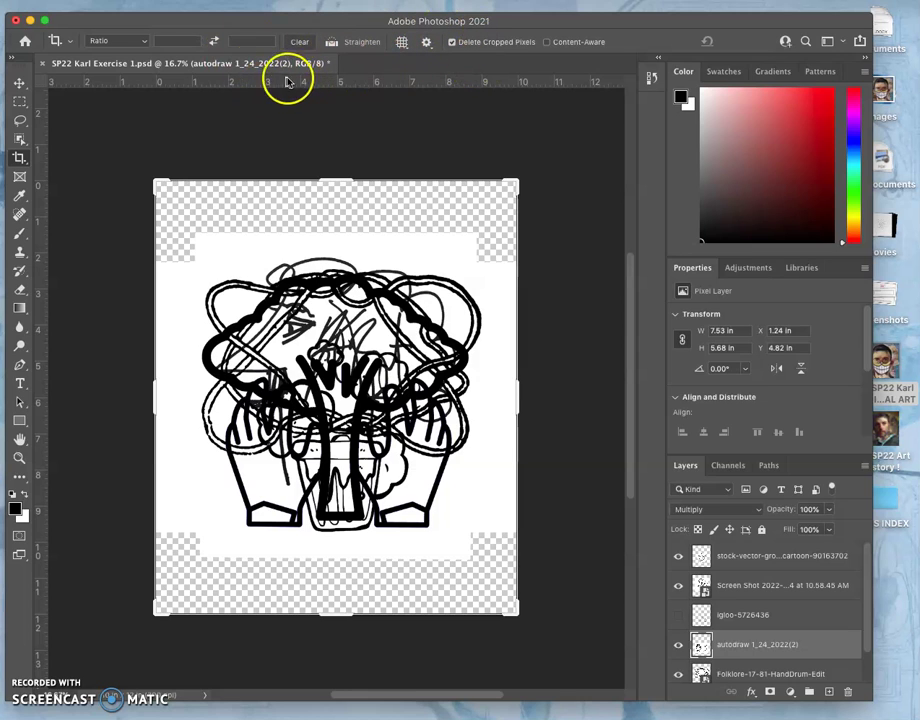
{"action": "left_click", "coordinate": [169, 41]}
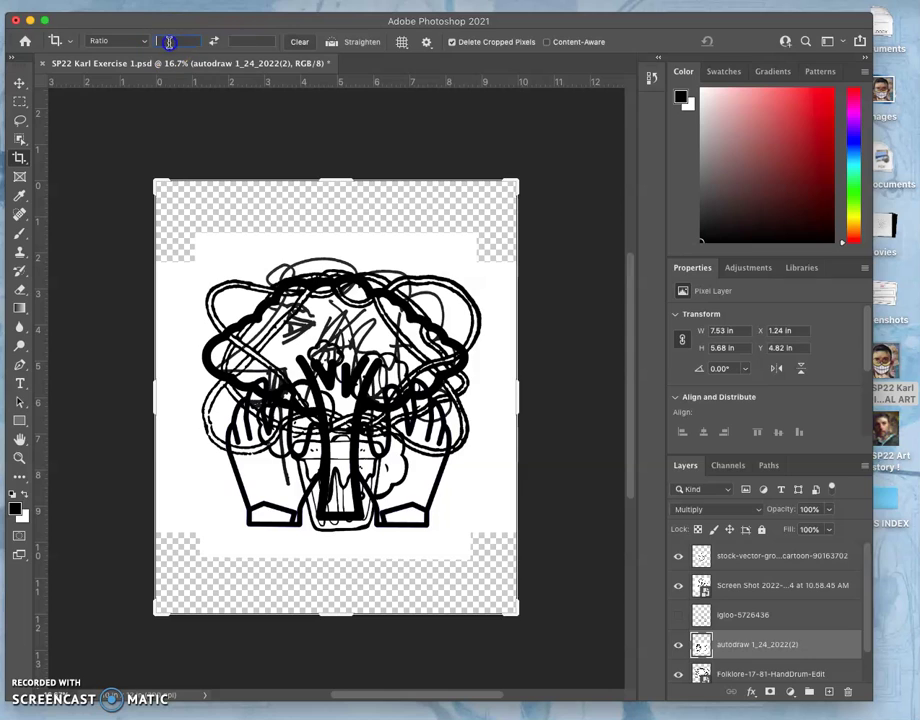
{"action": "type", "text": "1"}
{"action": "left_click", "coordinate": [255, 42]}
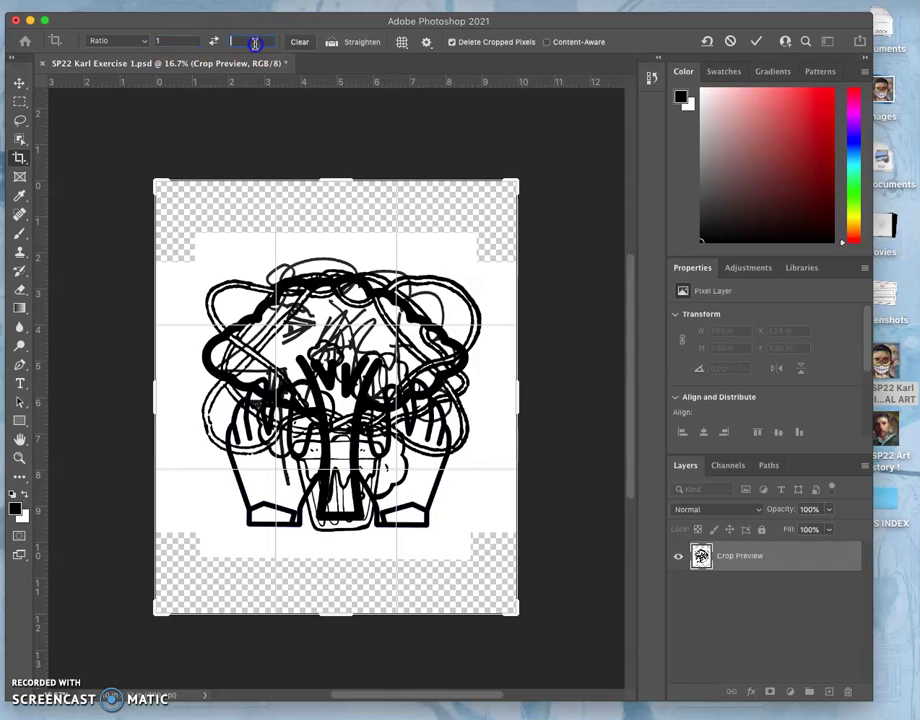
{"action": "type", "text": "1"}
Set the crop ratio to 8 : 10 and apply the crop to the canvas.
{"action": "left_click", "coordinate": [157, 41]}
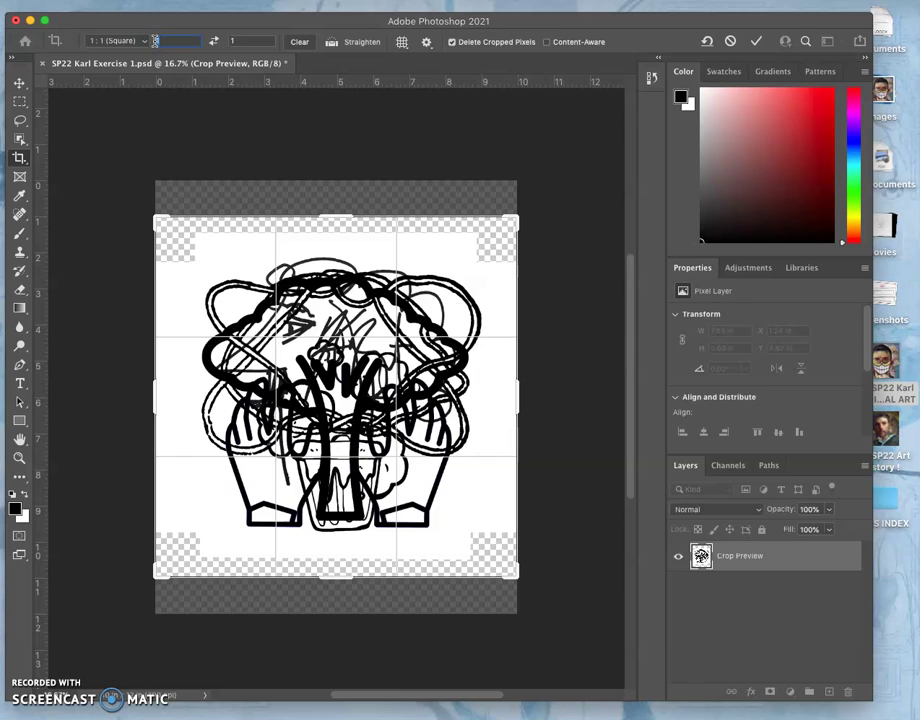
{"action": "type", "text": "8"}
{"action": "left_click", "coordinate": [247, 40]}
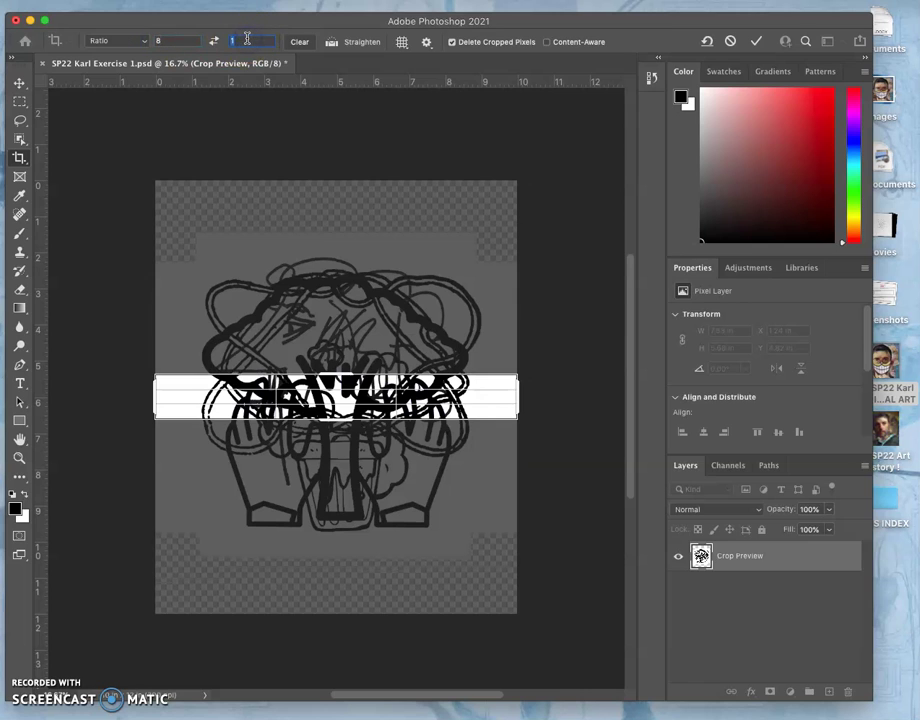
{"action": "type", "text": "0"}
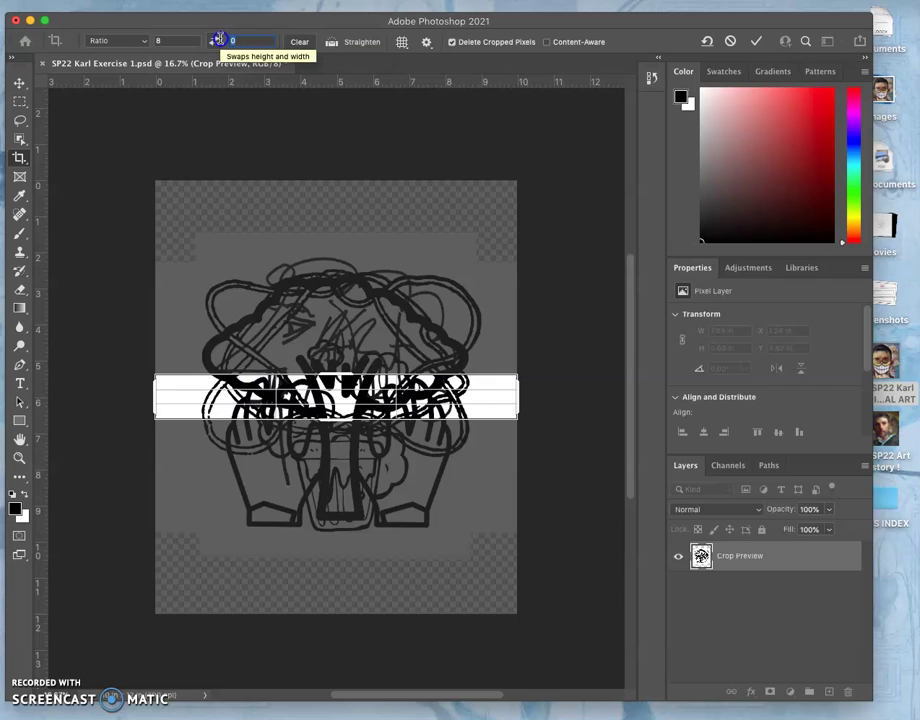
{"action": "type", "text": "0"}
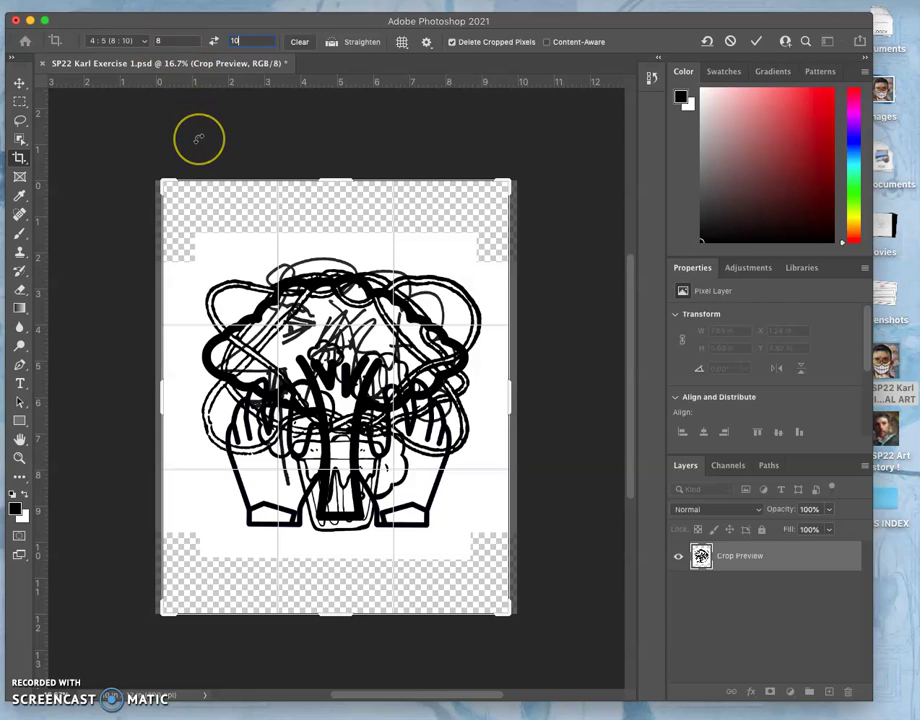
{"action": "key", "text": "Return"}
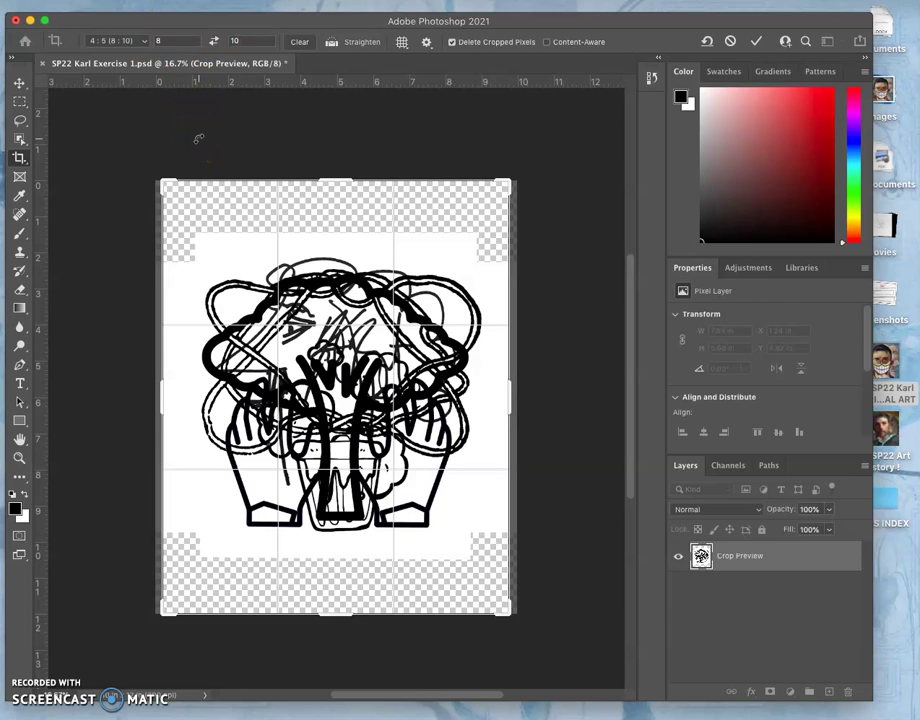
{"action": "key", "text": "Return"}
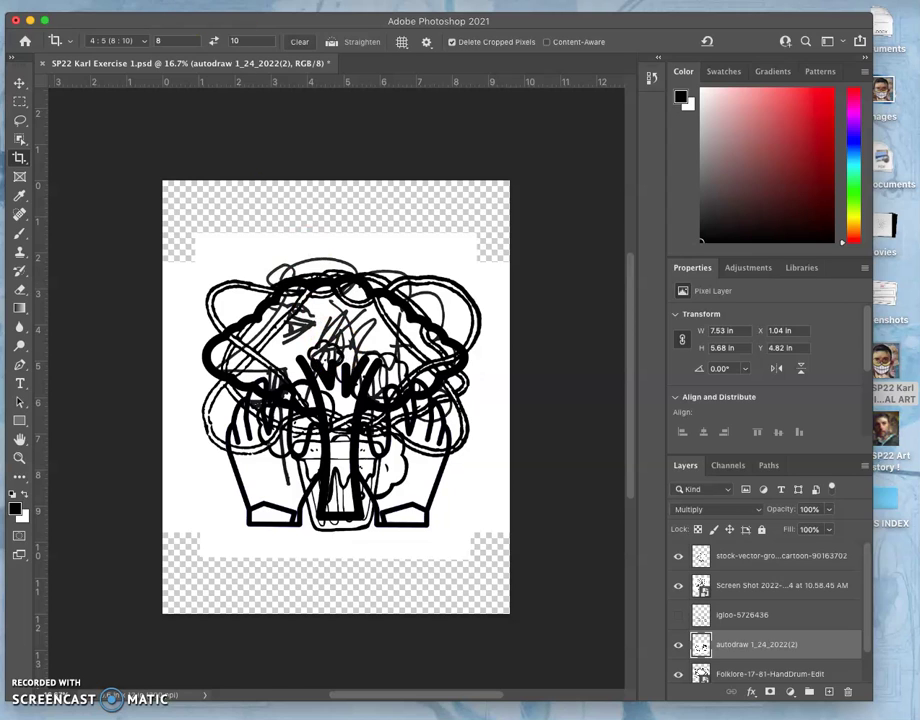
Resize the image to a width of 8 inches with linked proportions and automatic resampling.
{"action": "left_click", "coordinate": [125, 0]}
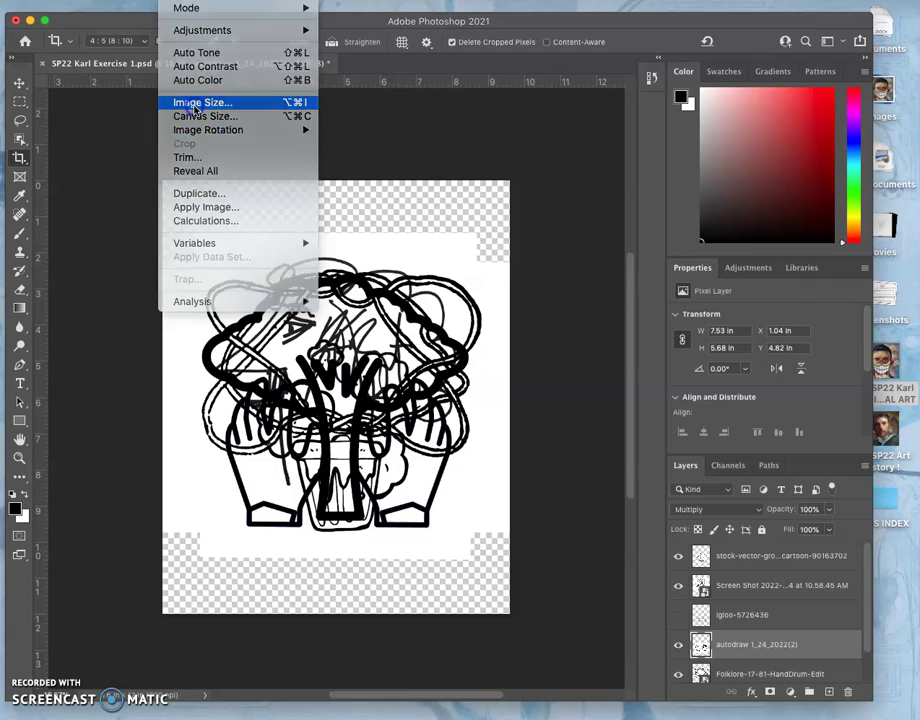
{"action": "left_click", "coordinate": [195, 104]}
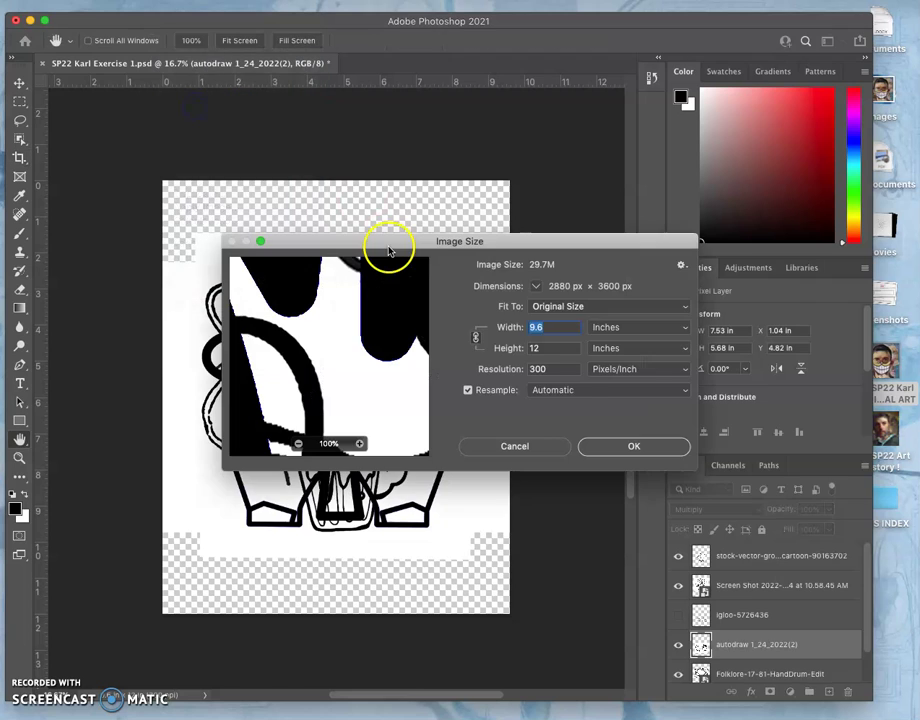
{"action": "left_click", "coordinate": [545, 330]}
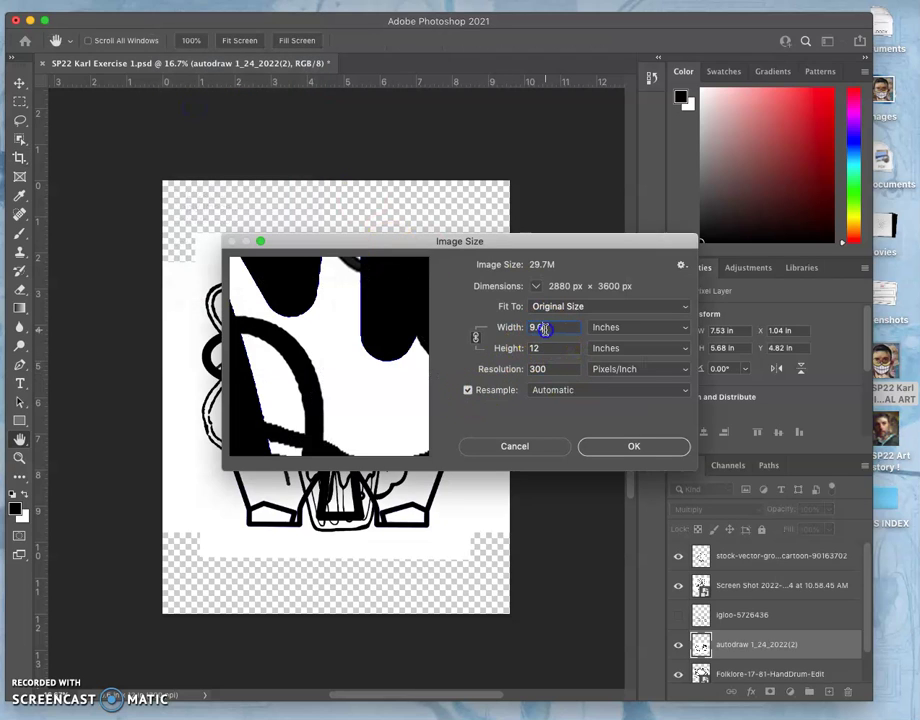
{"action": "type", "text": "8"}
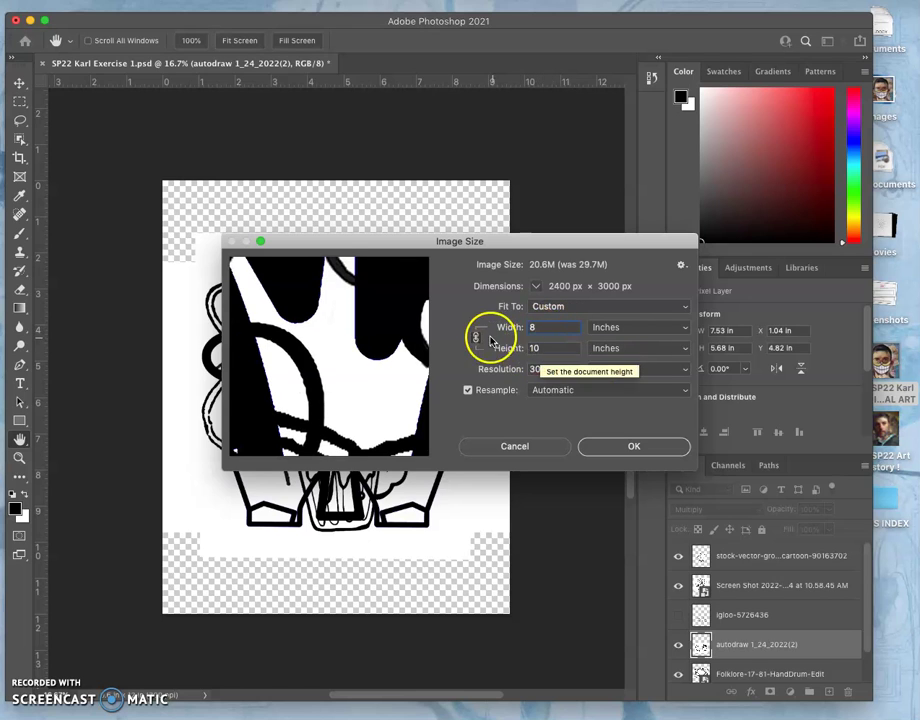
{"action": "left_click", "coordinate": [633, 451]}
{"action": "key", "text": "c"}
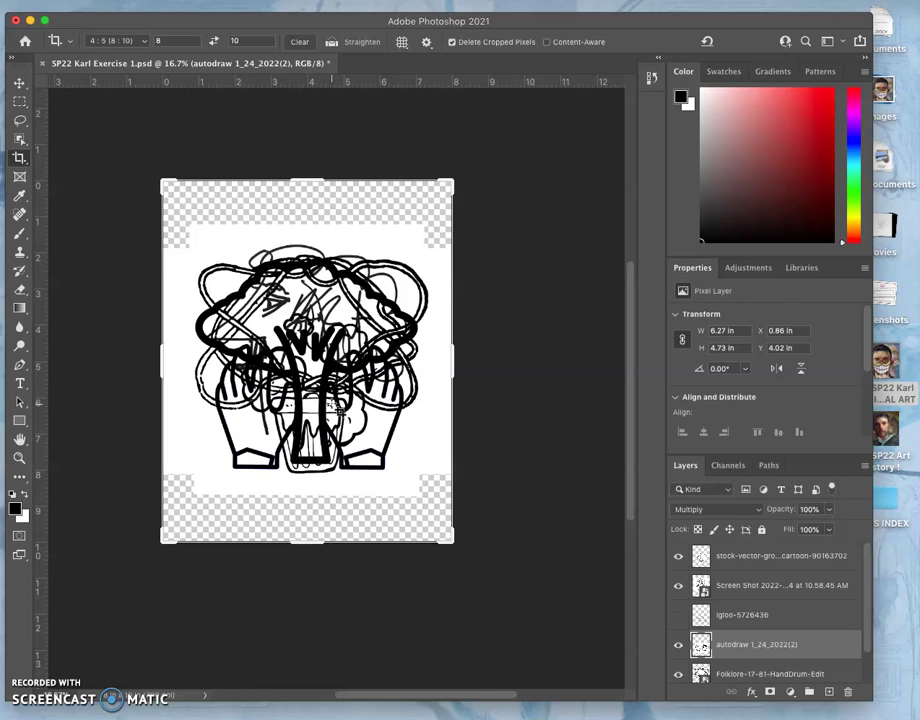
{"action": "left_click", "coordinate": [447, 383]}
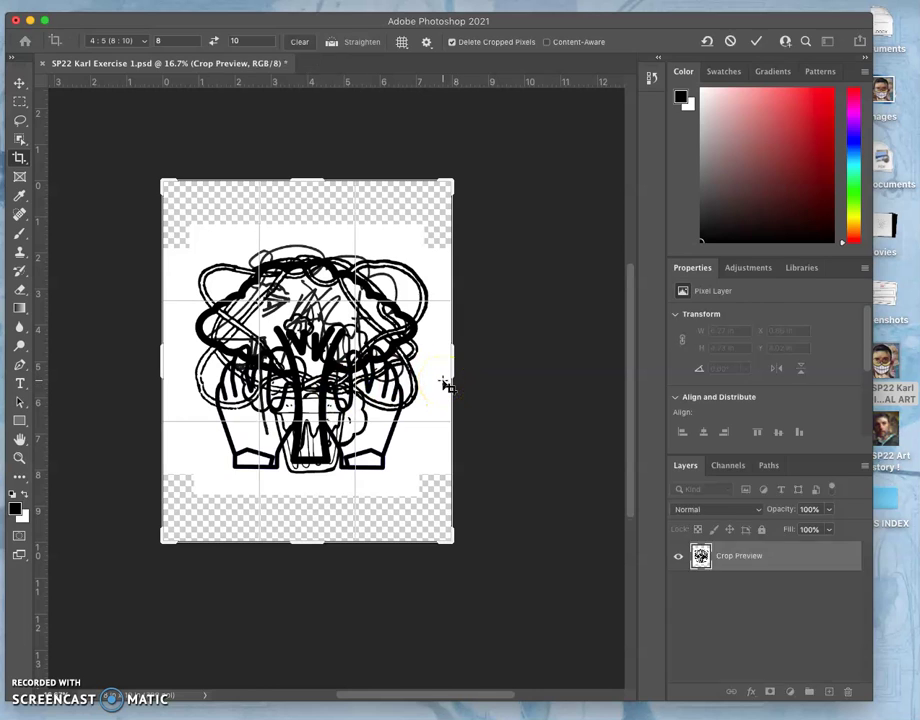
{"action": "left_click", "coordinate": [20, 120]}
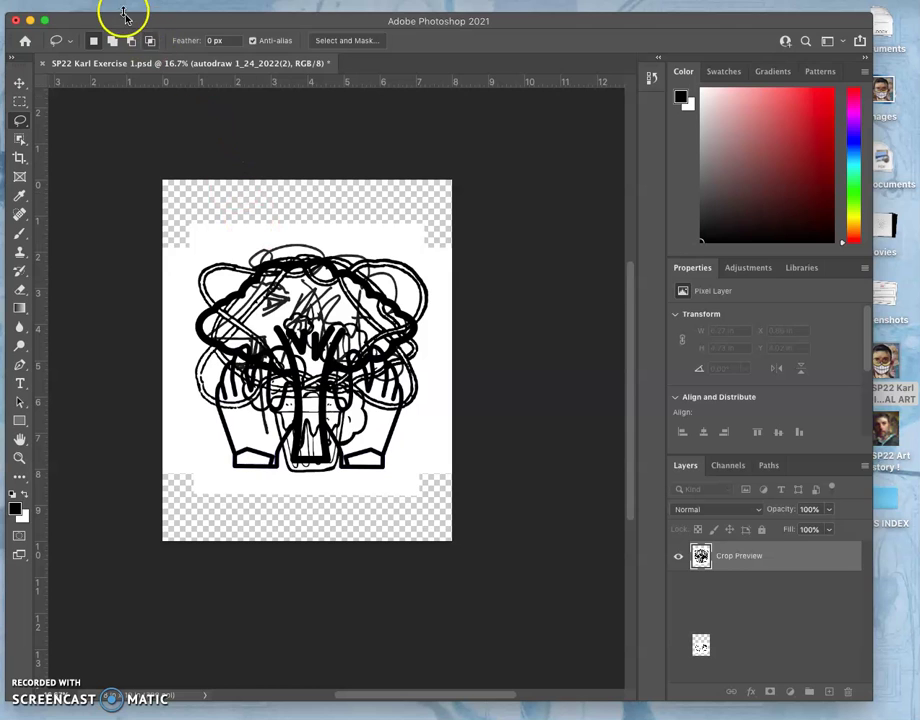
Save the resized portrait-format document under its existing file name.
{"action": "left_click", "coordinate": [84, 1]}
{"action": "left_click", "coordinate": [150, 140]}
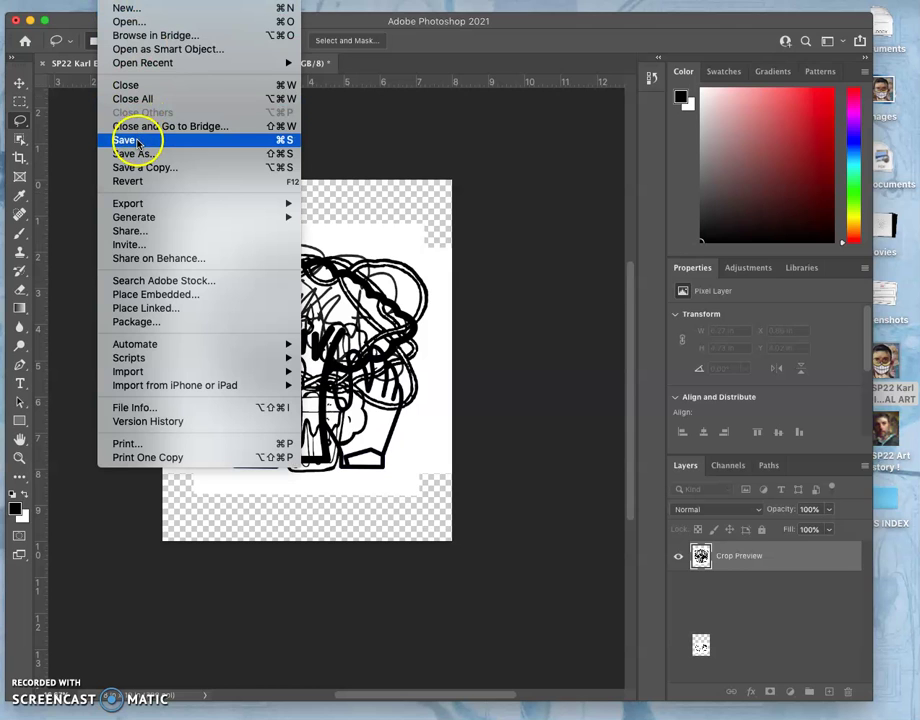
{"action": "left_click", "coordinate": [271, 155]}
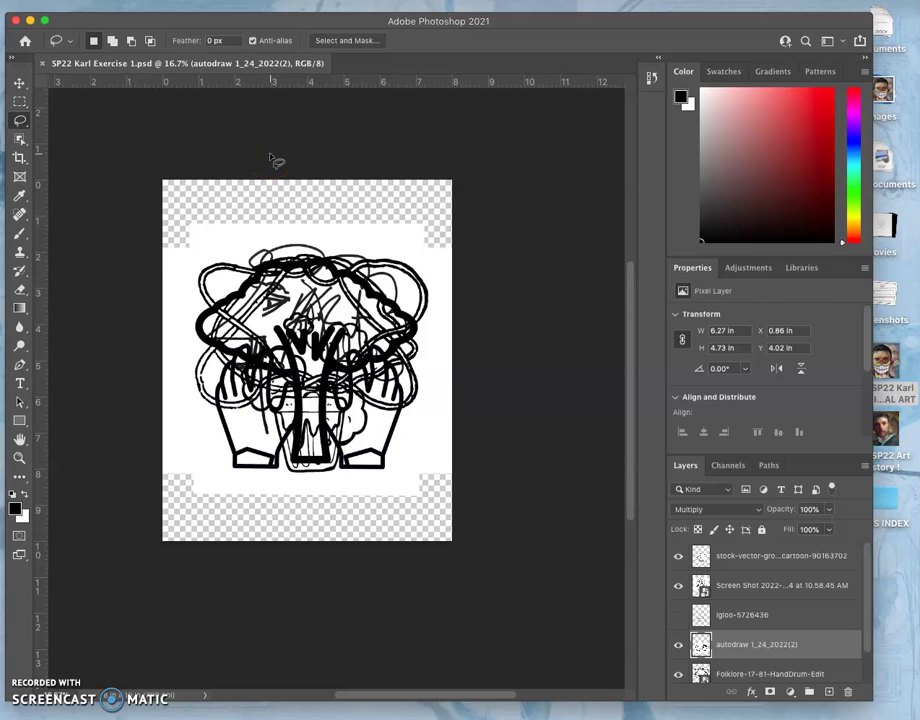
{"action": "left_click", "coordinate": [110, 3]}
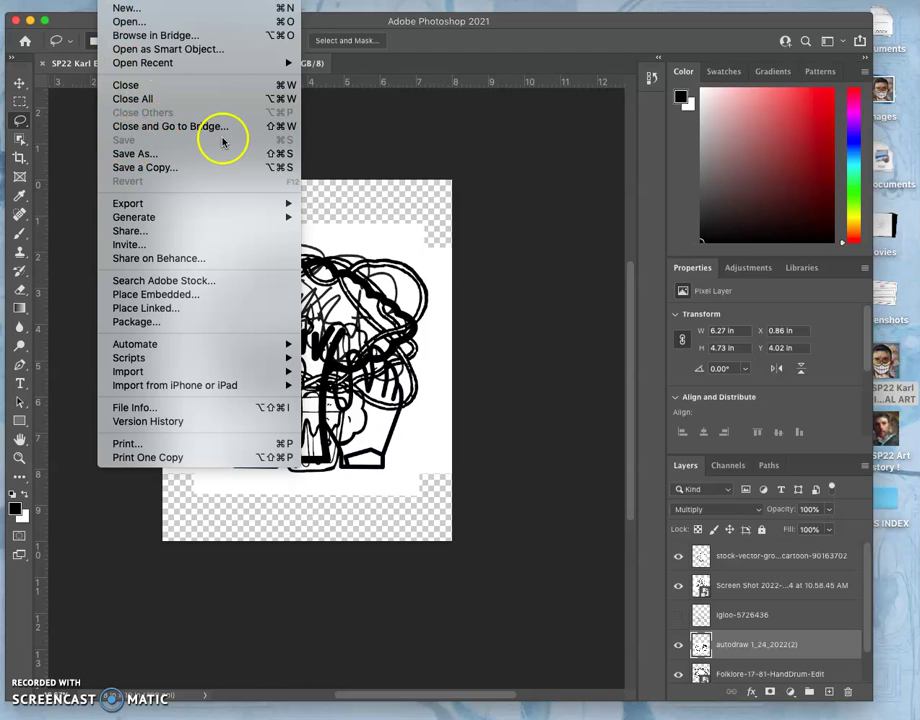
{"action": "left_click", "coordinate": [395, 152]}
Show the igloo-5726436 layer and move the igloo down to about X 2.06 in, Y 7 in, below the other drawings.
{"action": "scroll", "coordinate": [700, 650], "scroll_direction": "down", "scroll_amount": 1}
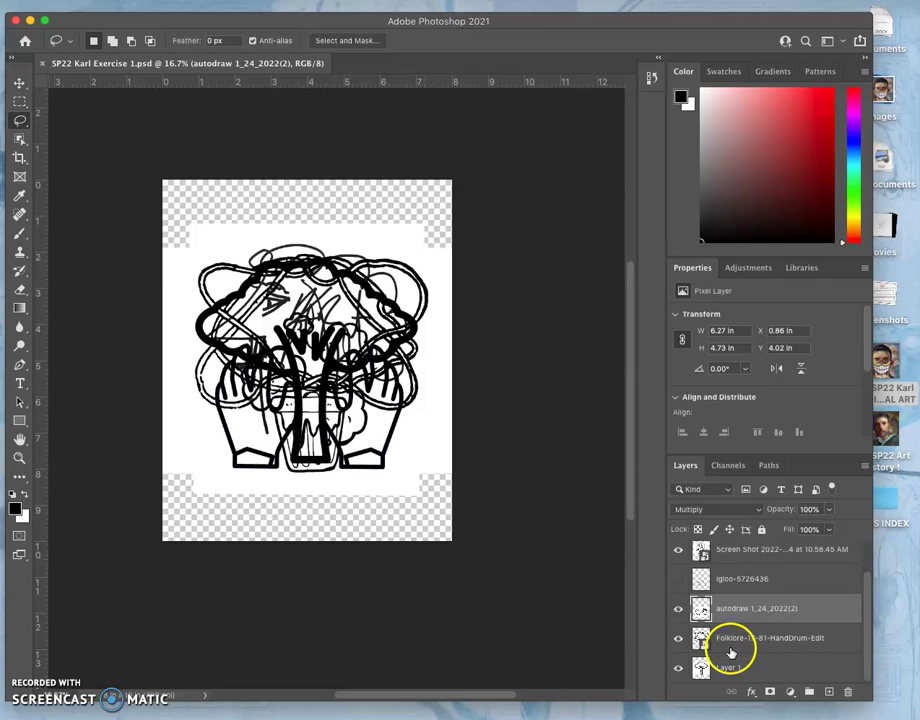
{"action": "left_click", "coordinate": [679, 580]}
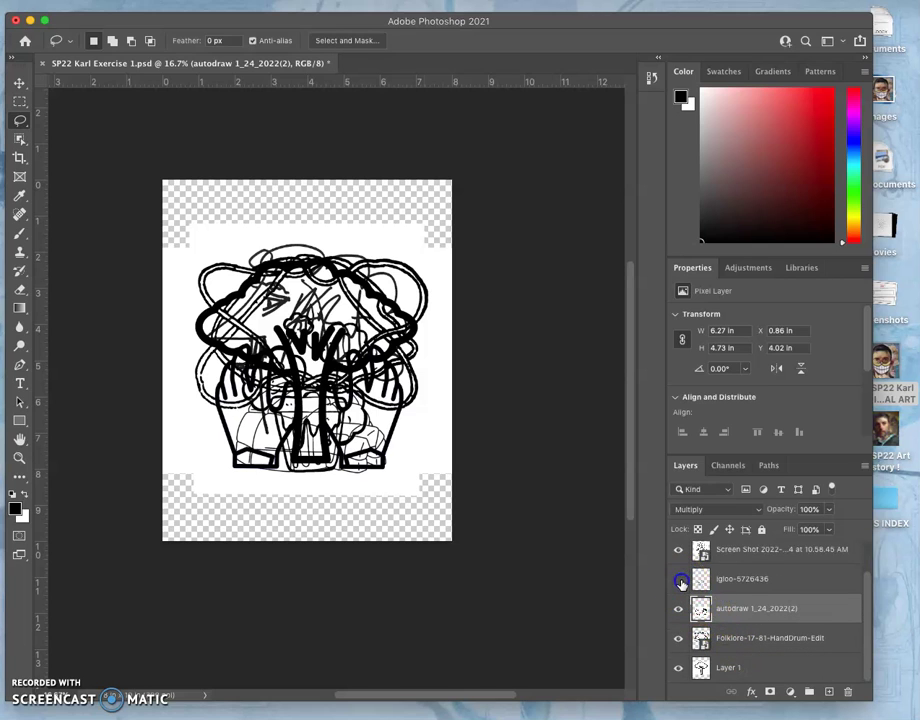
{"action": "left_click", "coordinate": [694, 580]}
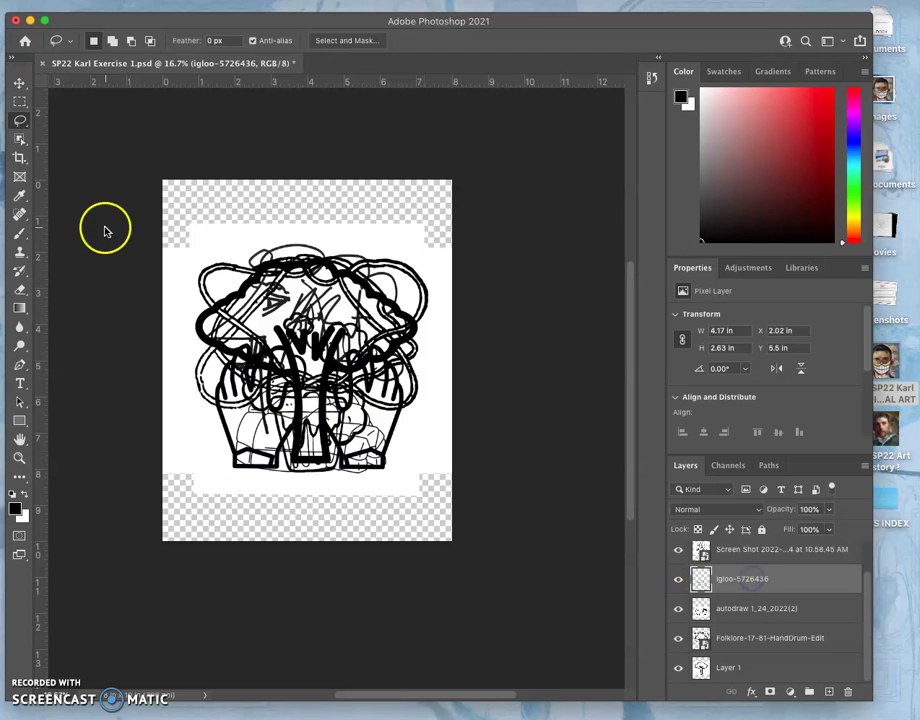
{"action": "left_click", "coordinate": [19, 84]}
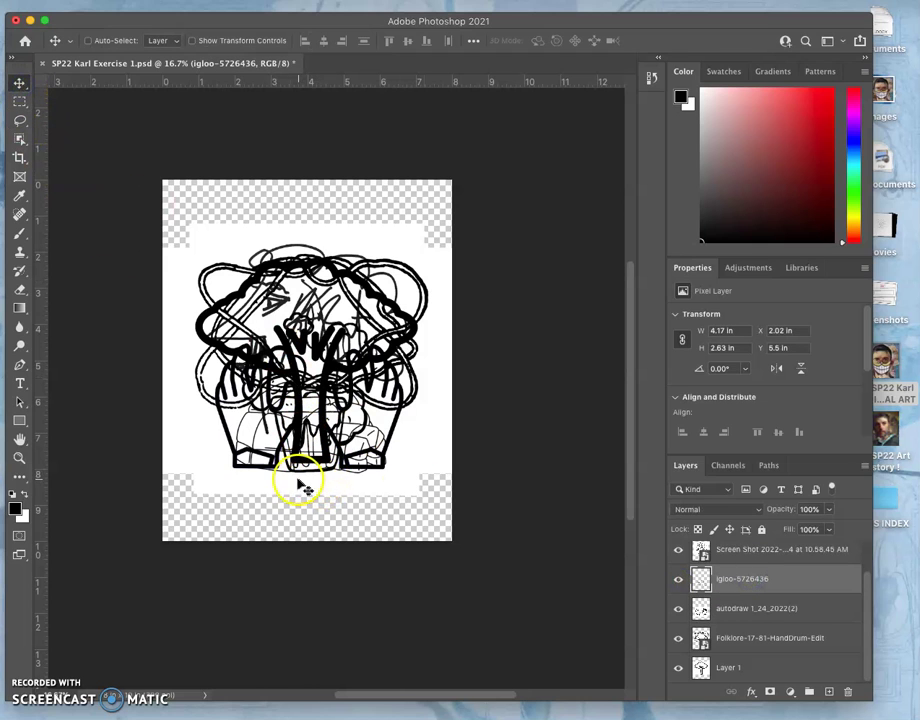
{"action": "mouse_move", "coordinate": [368, 442]}
{"action": "left_mouse_down"}
{"action": "mouse_move", "coordinate": [370, 542]}
{"action": "mouse_move", "coordinate": [364, 489]}
{"action": "mouse_move", "coordinate": [369, 497]}
{"action": "left_mouse_up"}
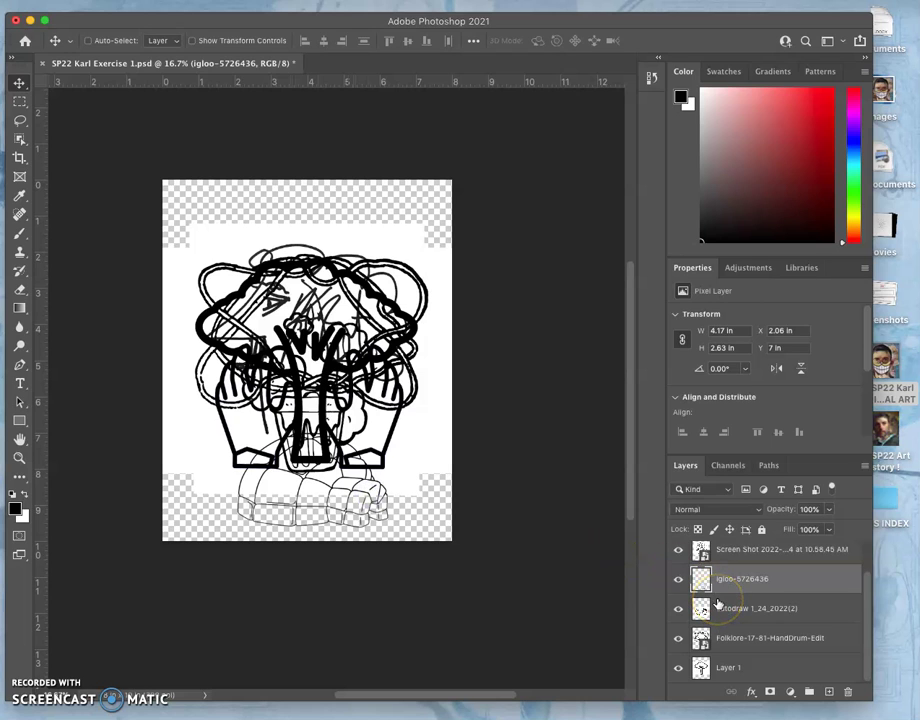
Create a new layer above the igloo layer and fill it with White at 100% opacity in Normal mode.
{"action": "left_click_drag", "start_coordinate": [729, 663], "coordinate": [828, 695]}
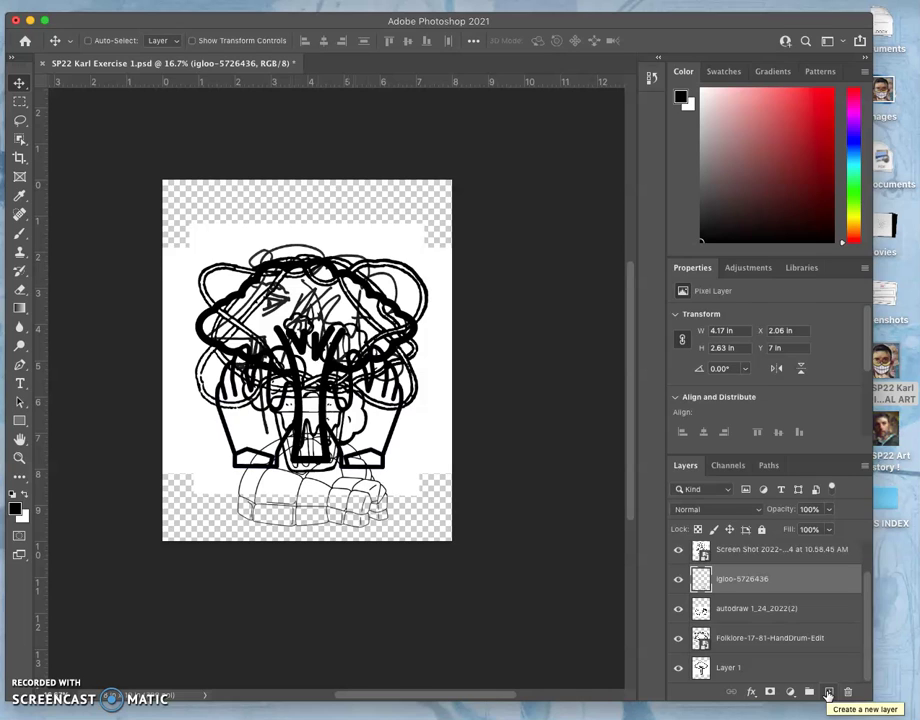
{"action": "left_click", "coordinate": [828, 695]}
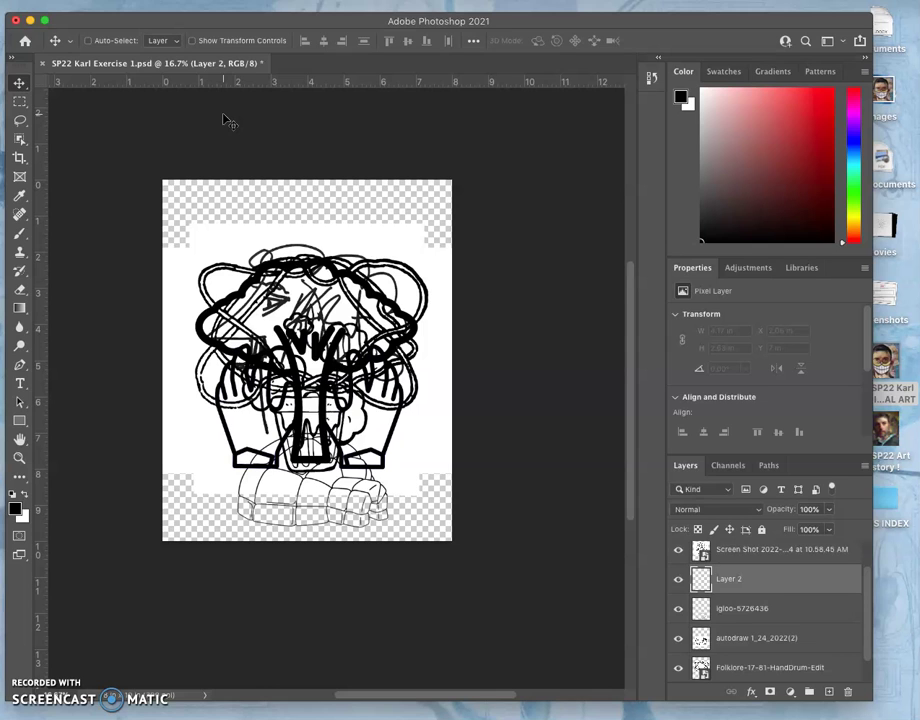
{"action": "left_click", "coordinate": [150, 0]}
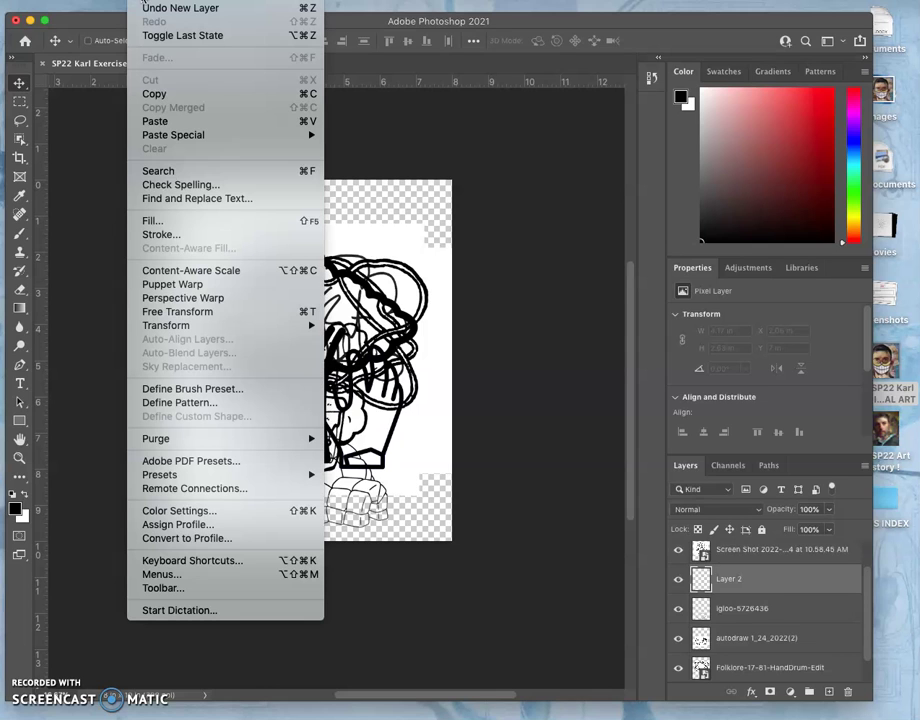
{"action": "left_click", "coordinate": [185, 220]}
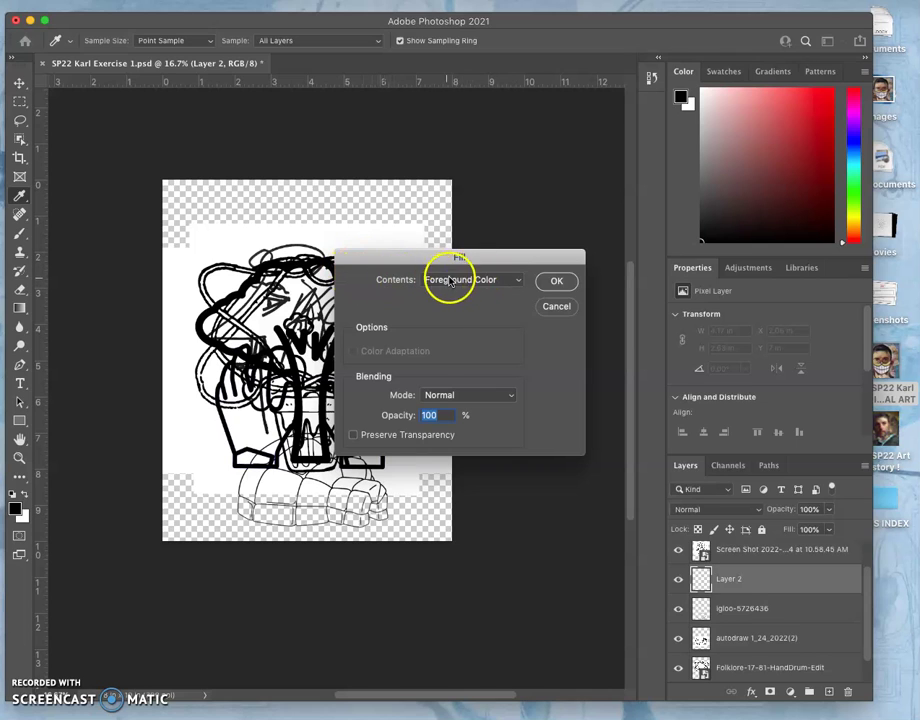
{"action": "left_click", "coordinate": [513, 282]}
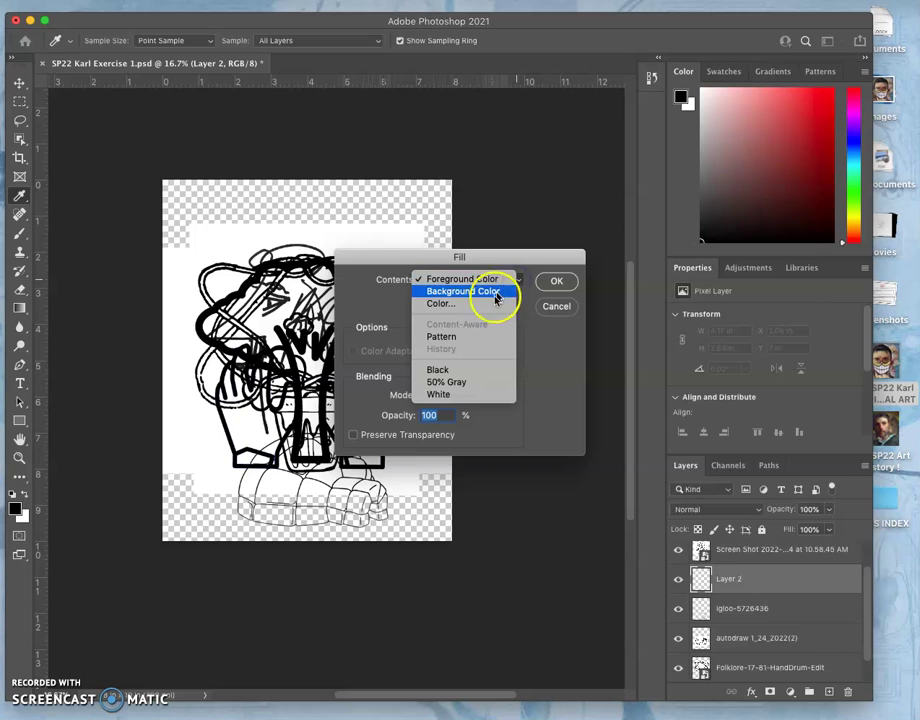
{"action": "left_click", "coordinate": [447, 395]}
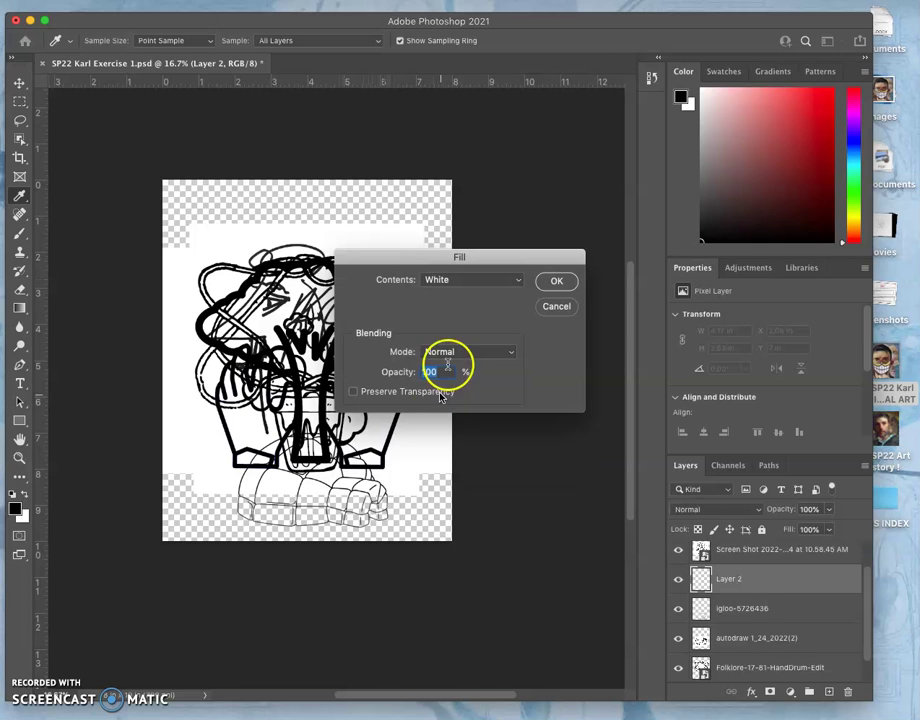
{"action": "left_click", "coordinate": [556, 283]}
{"action": "key", "text": "v"}
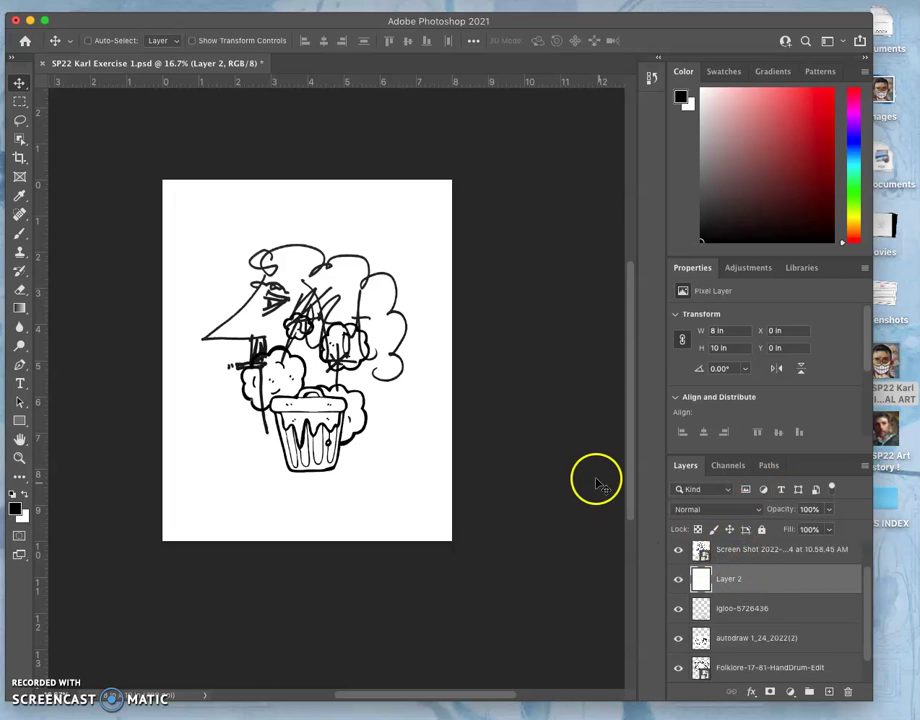
Enlarge the layers list and move the white-filled Layer 2 to the bottom of the stack, beneath Layer 1.
{"action": "scroll", "coordinate": [728, 596], "scroll_direction": "up", "scroll_amount": 1}
{"action": "left_click_drag", "start_coordinate": [756, 459], "coordinate": [746, 337]}
{"action": "left_click_drag", "start_coordinate": [730, 488], "coordinate": [677, 506]}
{"action": "left_click", "coordinate": [677, 504]}
{"action": "left_click", "coordinate": [677, 504]}
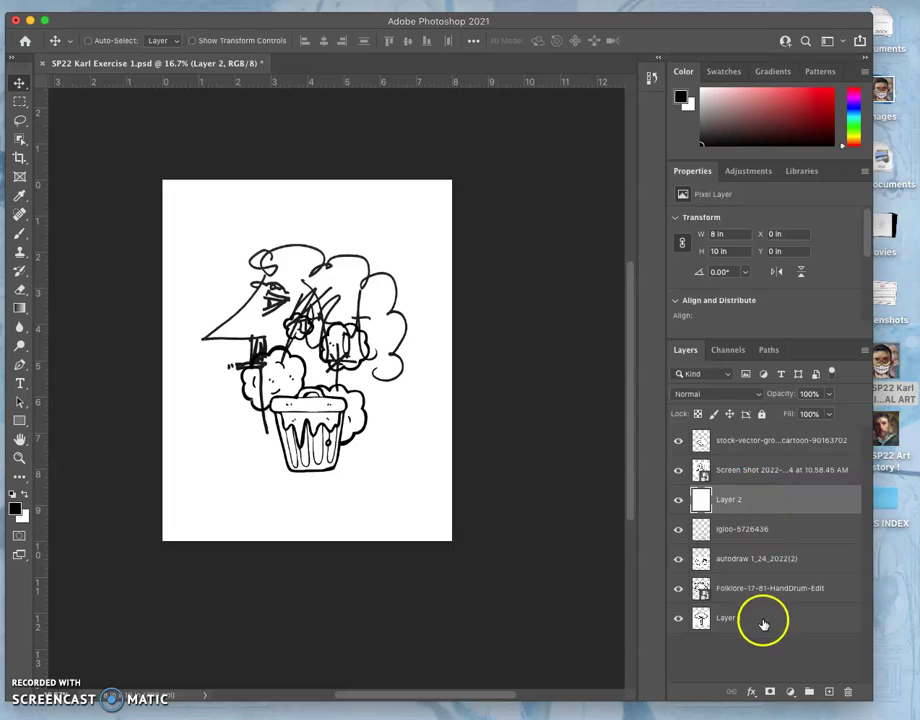
{"action": "left_click_drag", "start_coordinate": [762, 500], "coordinate": [755, 637]}
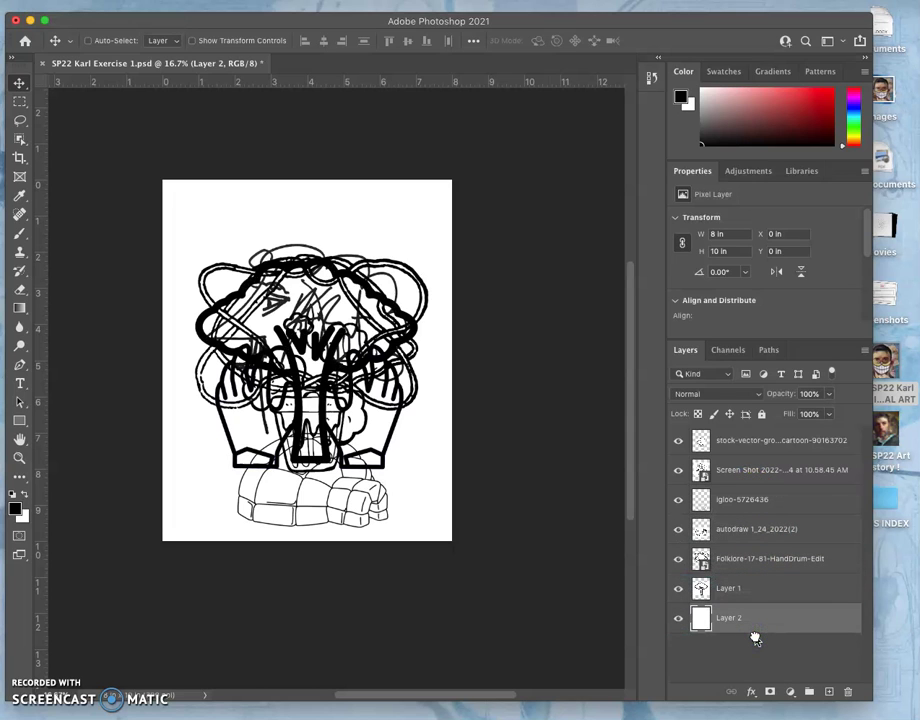
Check the options available for Layer 1 and review the document's edit history.
{"action": "left_click", "coordinate": [756, 602]}
{"action": "right_click", "coordinate": [753, 595]}
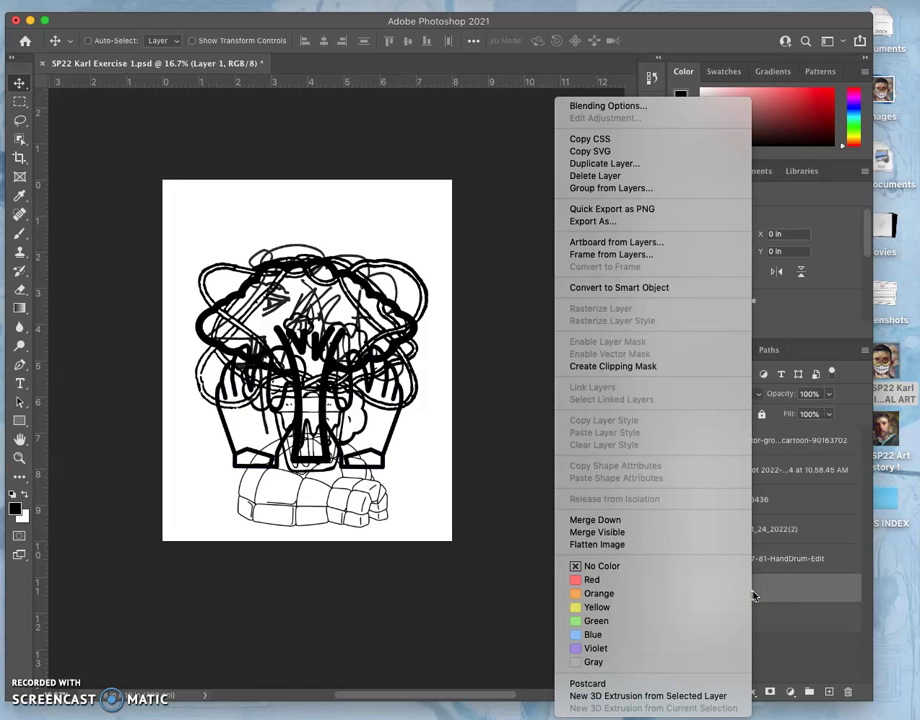
{"action": "left_click", "coordinate": [753, 595]}
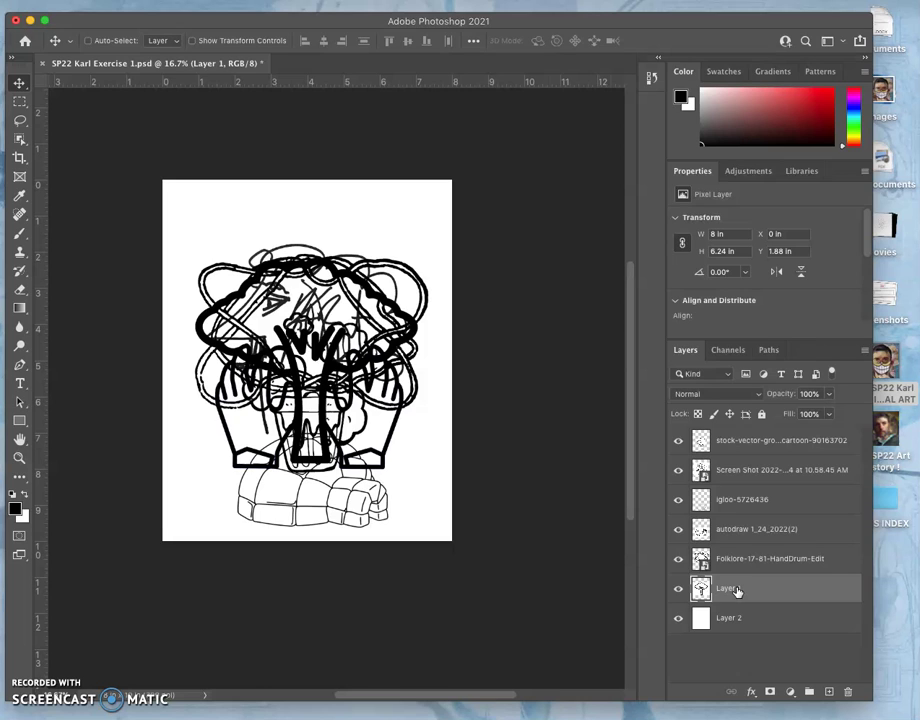
{"action": "left_click", "coordinate": [652, 80]}
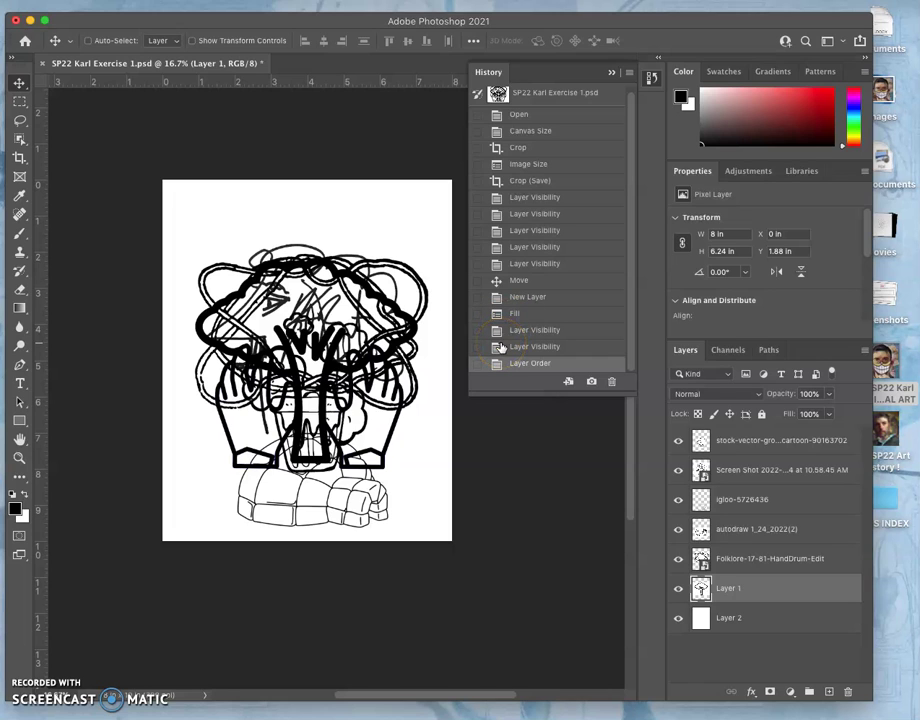
{"action": "left_click", "coordinate": [22, 672]}
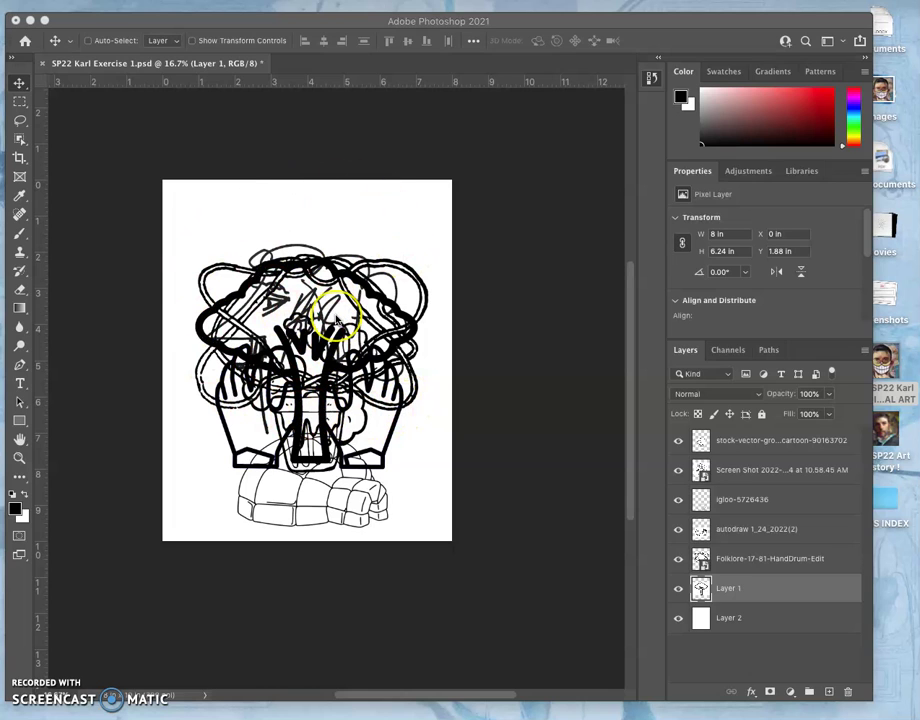
Hide the Folklore, autodraw, igloo, Screen Shot and stock-vector layers, leaving only Layer 1 and Layer 2 showing.
{"action": "left_click", "coordinate": [678, 562]}
{"action": "left_click", "coordinate": [678, 529]}
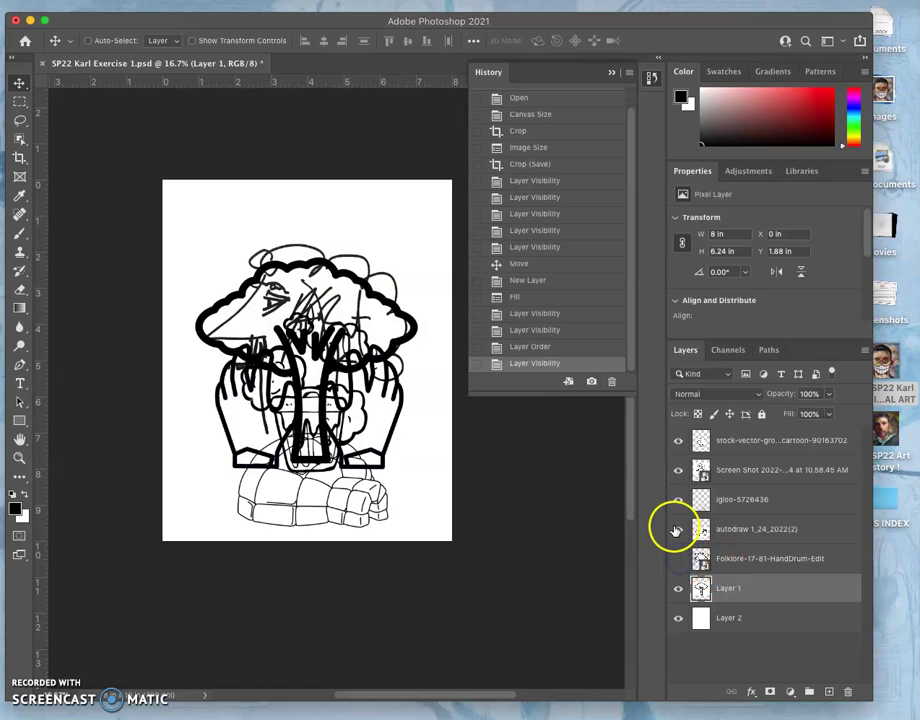
{"action": "left_click", "coordinate": [679, 499]}
{"action": "left_click", "coordinate": [678, 470]}
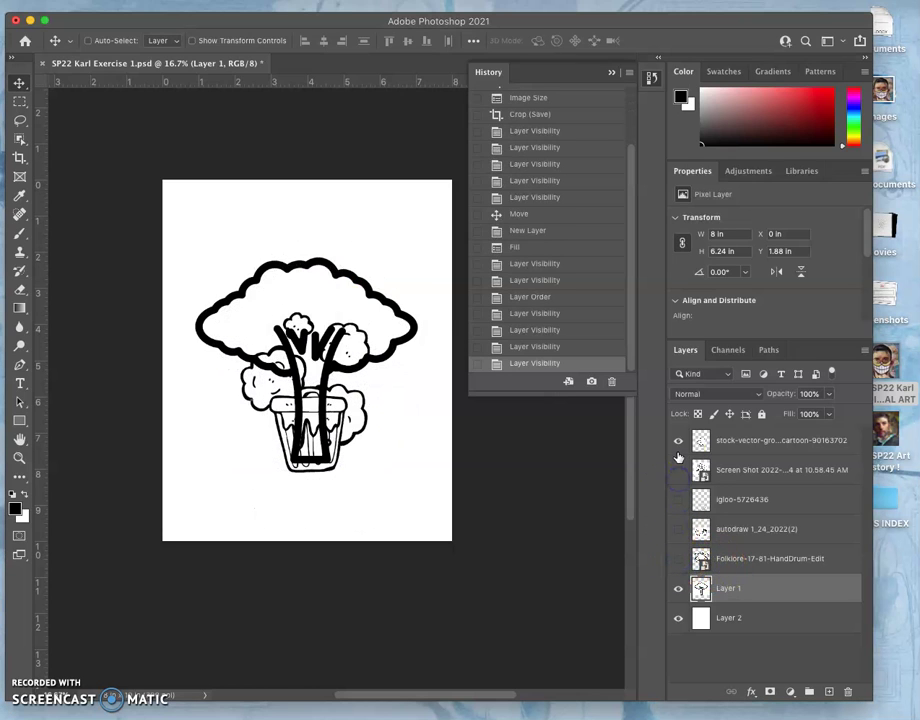
{"action": "left_click", "coordinate": [678, 440]}
{"action": "left_click", "coordinate": [607, 71]}
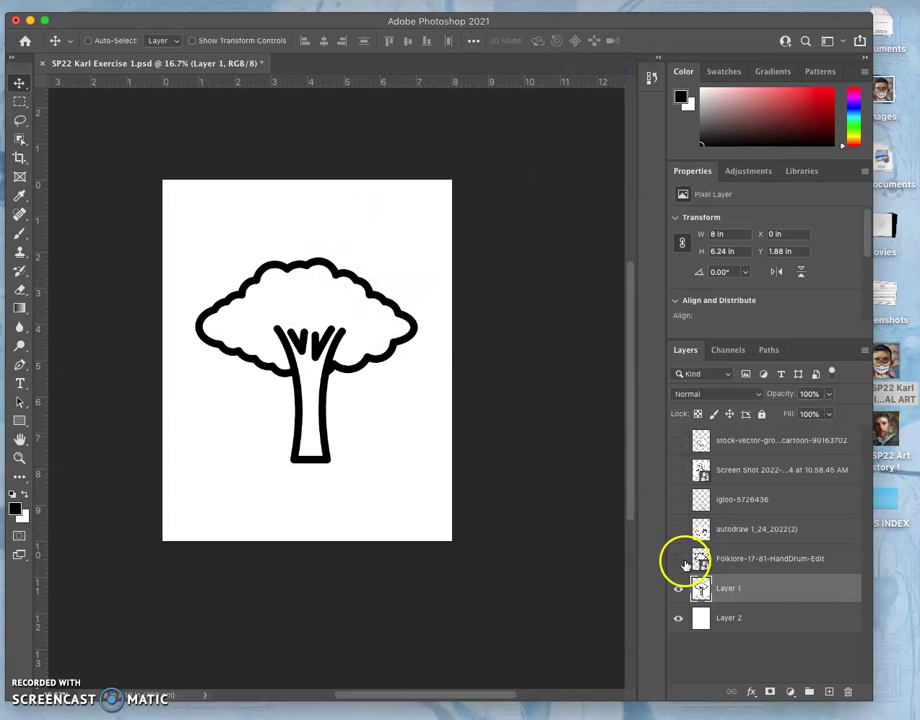
Show the Folklore-17-81-HandDrum-Edit layer instead of Layer 1 and rasterize that smart object.
{"action": "left_click", "coordinate": [743, 590]}
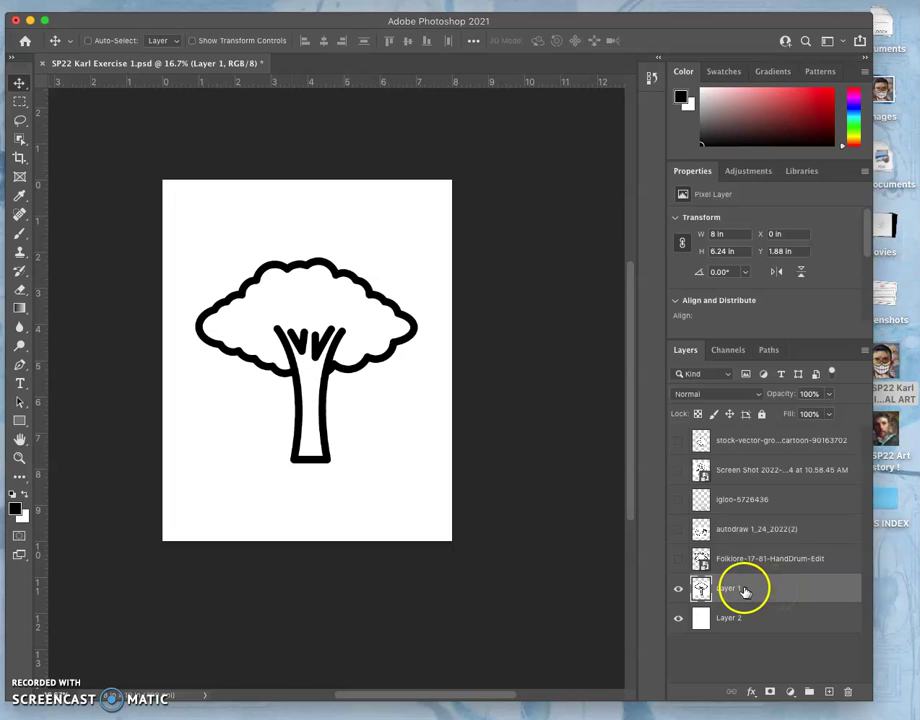
{"action": "left_click", "coordinate": [679, 559]}
{"action": "left_click", "coordinate": [679, 588]}
{"action": "left_click_drag", "start_coordinate": [690, 590], "coordinate": [704, 567]}
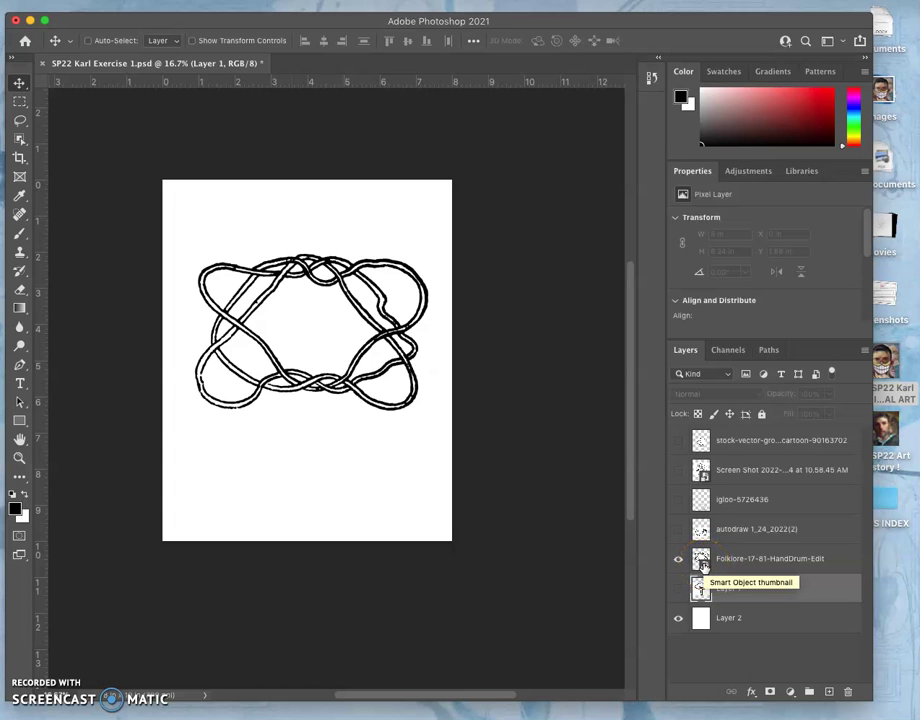
{"action": "left_click", "coordinate": [704, 567]}
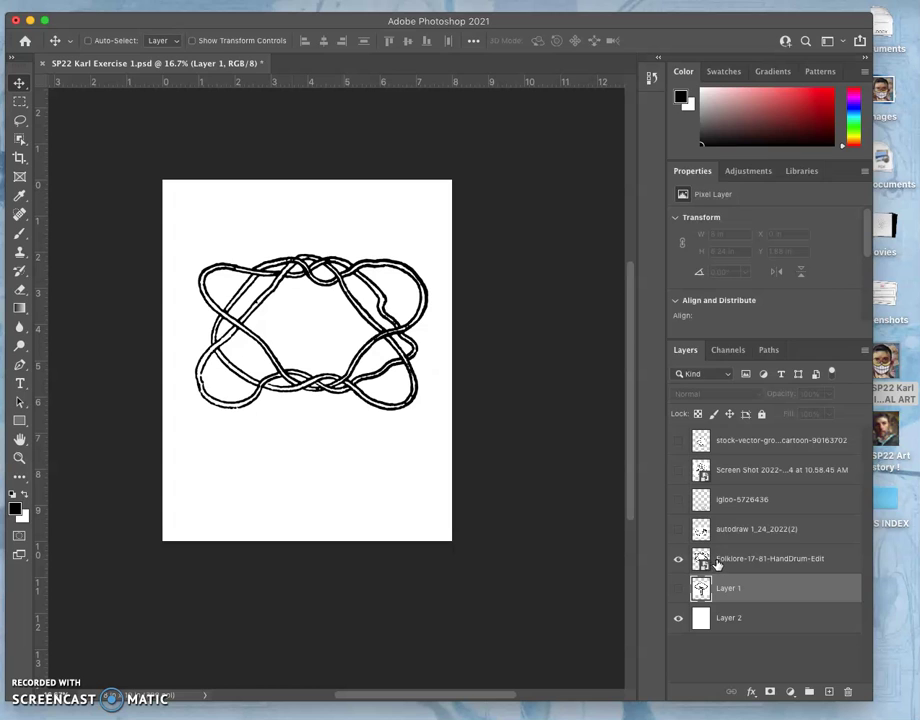
{"action": "right_click", "coordinate": [716, 565]}
{"action": "left_click", "coordinate": [758, 342]}
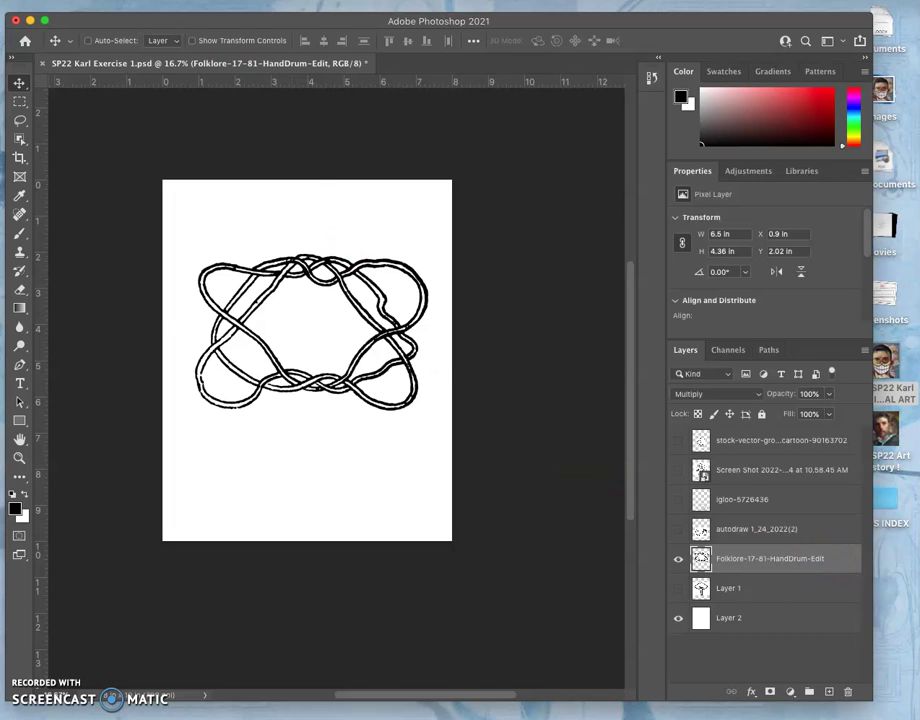
Colorize the Folklore line art blue with Hue/Saturation, using a hue of about 234, saturation +65 and lightness +61.
{"action": "left_click", "coordinate": [195, 1]}
{"action": "mouse_move", "coordinate": [199, 29]}
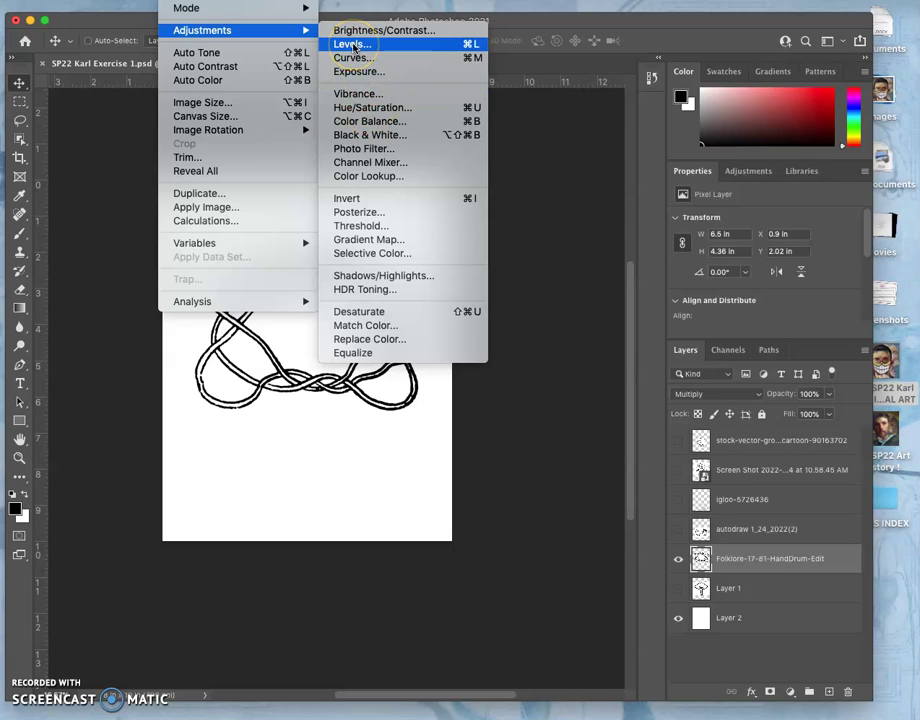
{"action": "left_click", "coordinate": [357, 108]}
{"action": "left_click", "coordinate": [565, 330]}
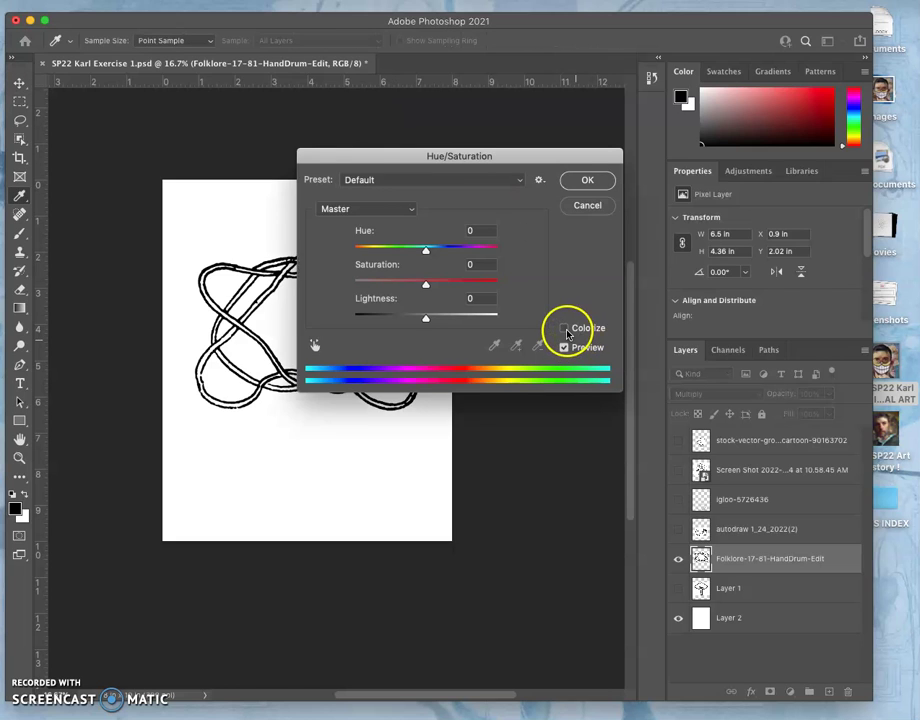
{"action": "left_click_drag", "start_coordinate": [495, 156], "coordinate": [584, 89]}
{"action": "left_click_drag", "start_coordinate": [514, 246], "coordinate": [559, 249]}
{"action": "left_click_drag", "start_coordinate": [451, 183], "coordinate": [539, 180]}
{"action": "mouse_move", "coordinate": [479, 213]}
{"action": "left_mouse_down"}
{"action": "mouse_move", "coordinate": [537, 217]}
{"action": "mouse_move", "coordinate": [536, 180]}
{"action": "mouse_move", "coordinate": [544, 181]}
{"action": "left_mouse_up"}
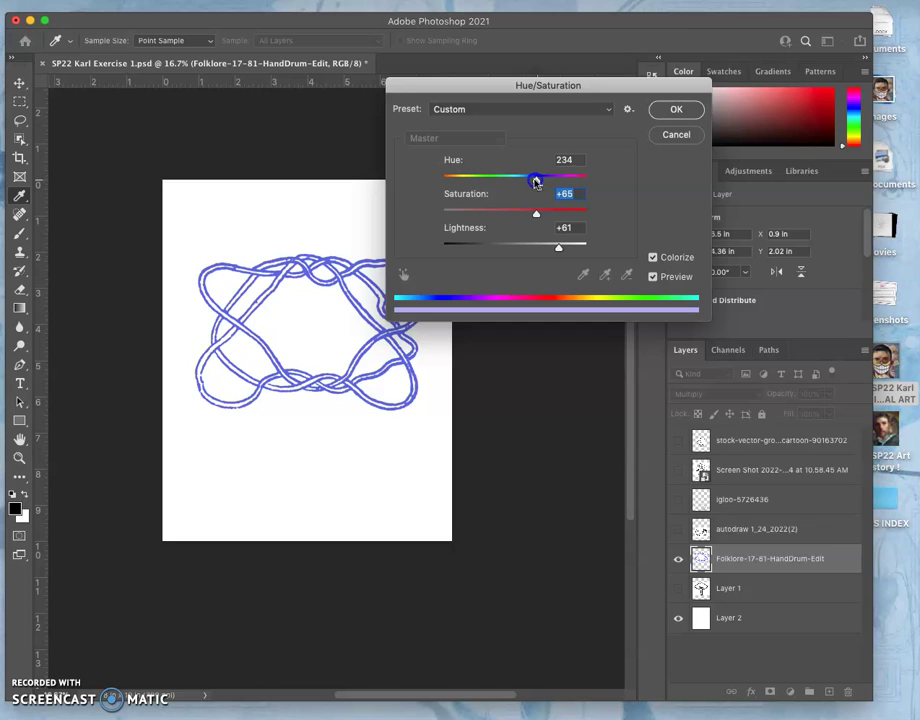
{"action": "left_click", "coordinate": [663, 110]}
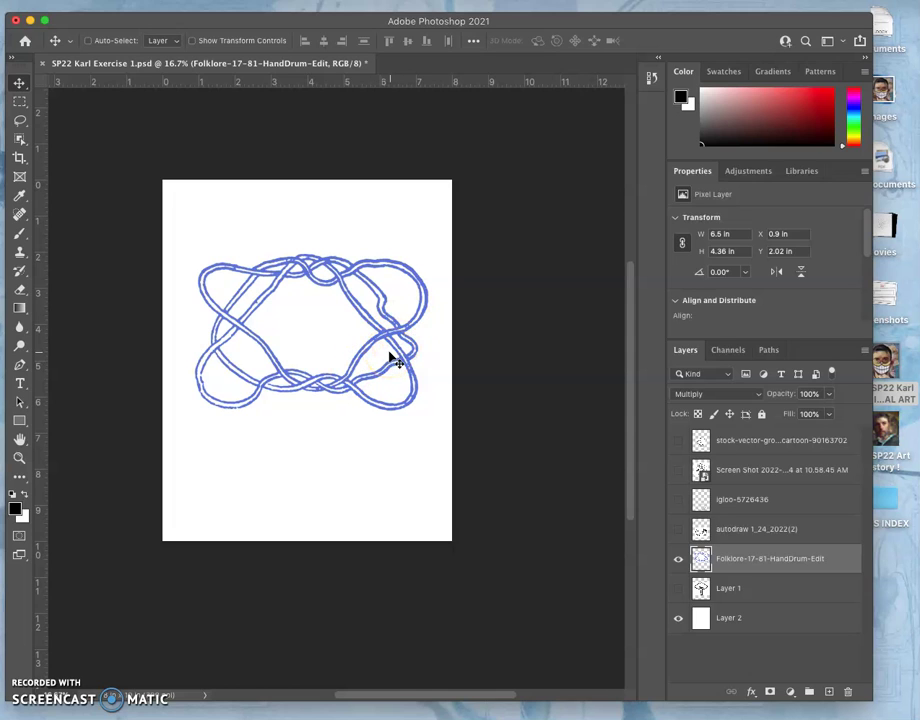
Add two Gradient Overlay effects to the Folklore layer, setting the upper one to the rainbow spectrum gradient.
{"action": "double_click", "coordinate": [837, 563]}
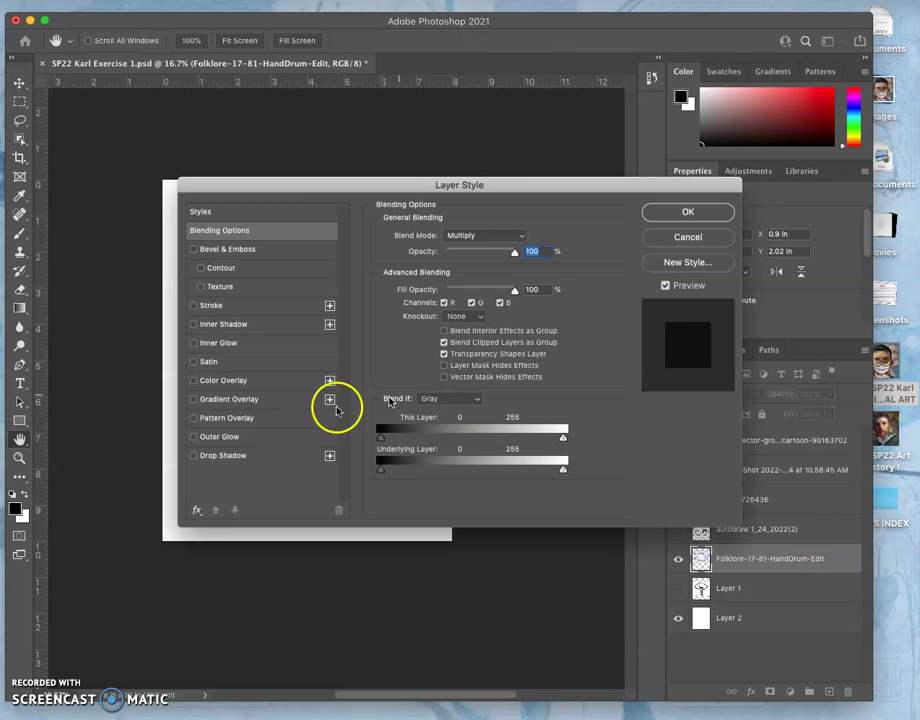
{"action": "left_click", "coordinate": [194, 403]}
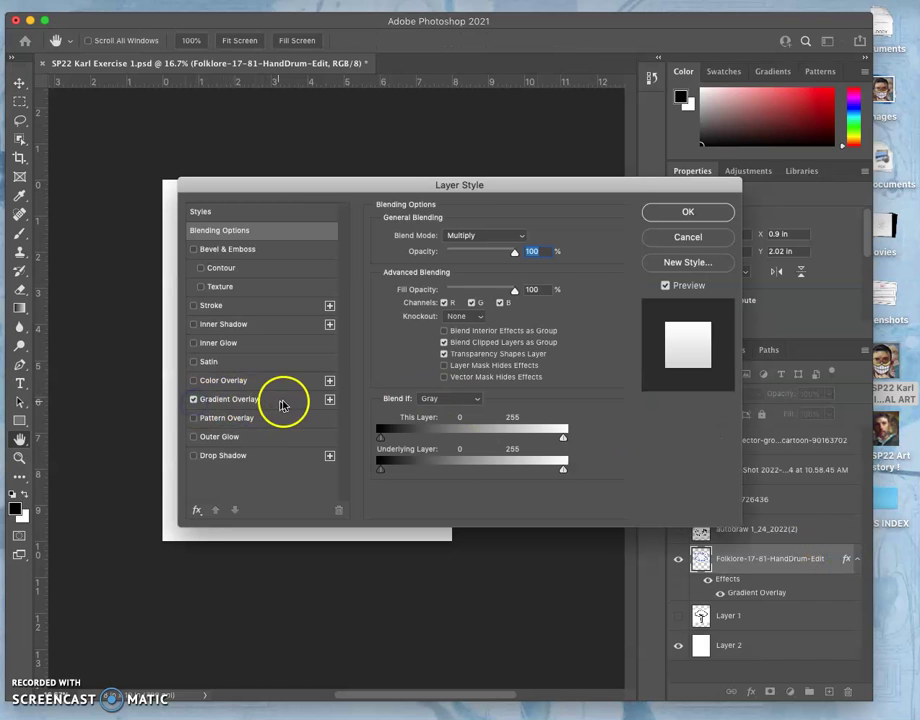
{"action": "left_click", "coordinate": [329, 399]}
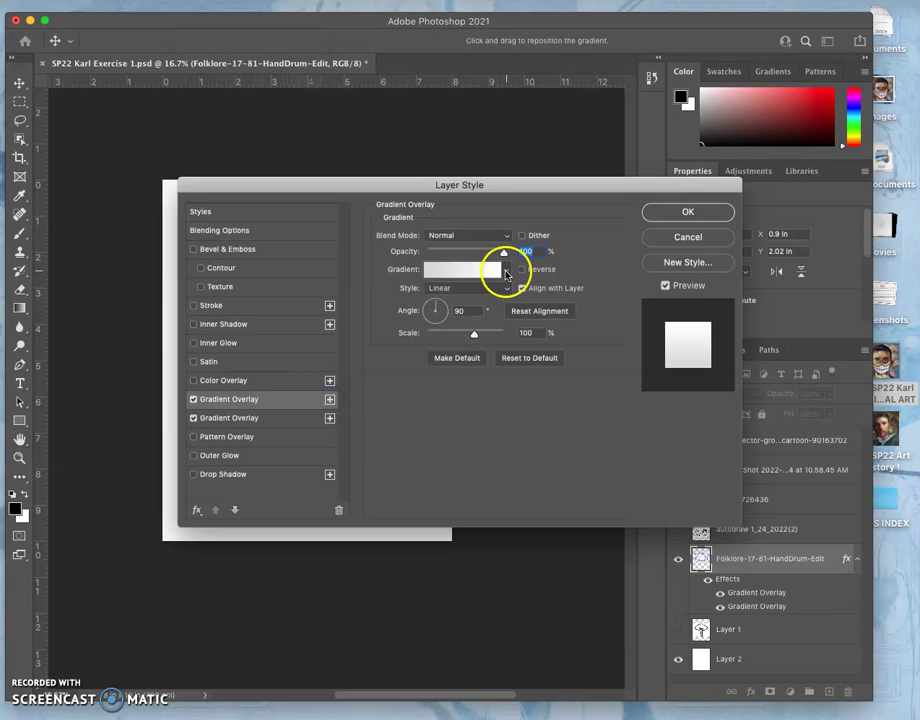
{"action": "left_click", "coordinate": [506, 269]}
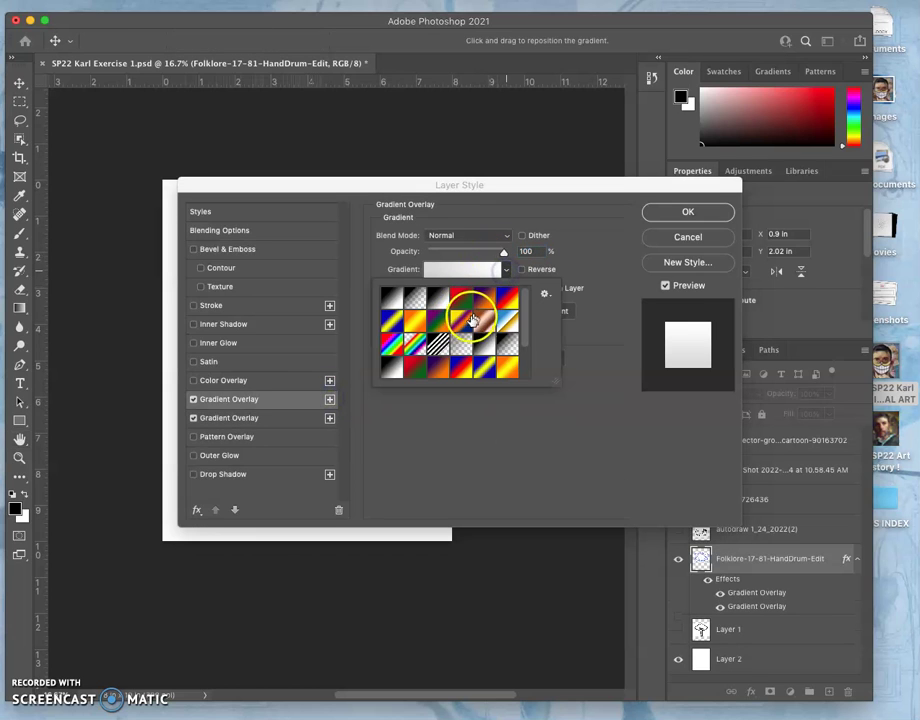
{"action": "left_click", "coordinate": [391, 344]}
{"action": "left_click", "coordinate": [677, 215]}
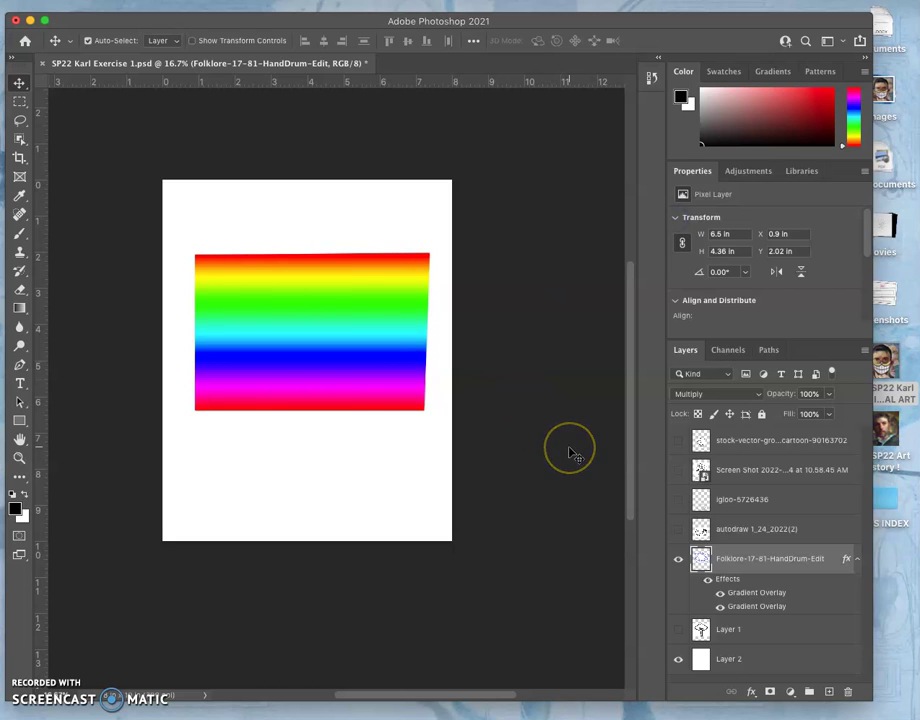
Undo the two Gradient Overlay effects on the Folklore layer, then compare it with the autodraw layer by toggling their visibility.
{"action": "key", "text": "super+z"}
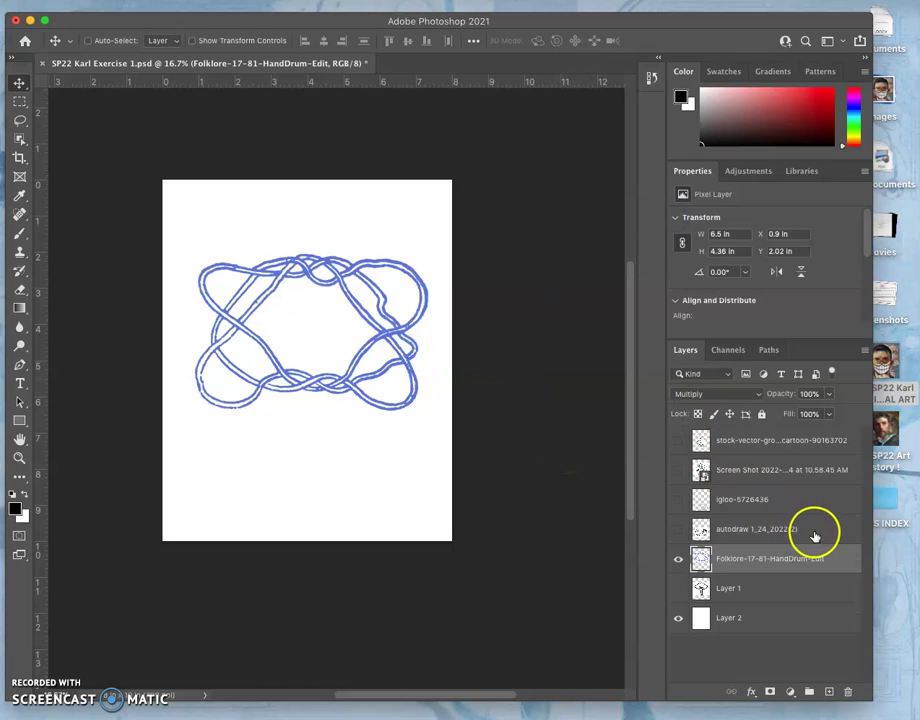
{"action": "left_click", "coordinate": [680, 532]}
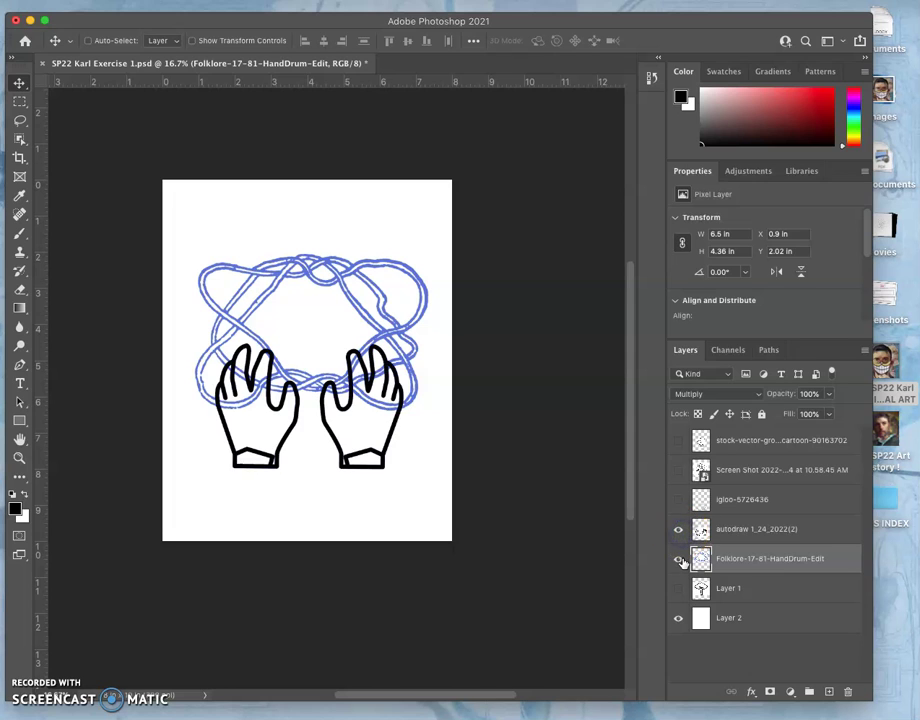
{"action": "left_click", "coordinate": [679, 559]}
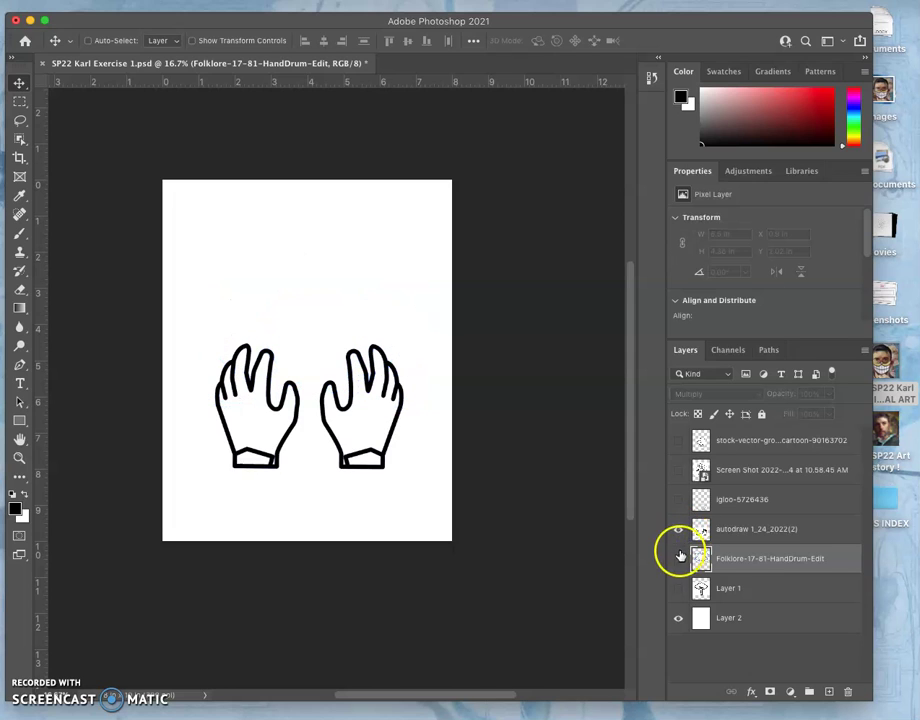
{"action": "left_click", "coordinate": [679, 559]}
{"action": "left_click", "coordinate": [679, 529]}
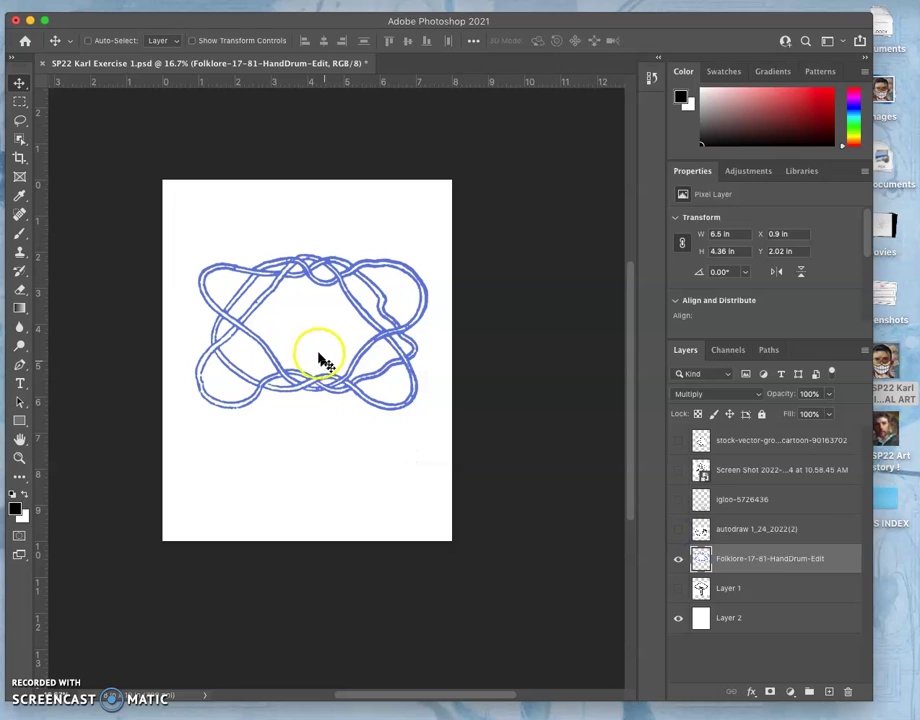
Hide Layer 2 and delete the white area inside the upper-right loop of the Folklore line art using the Magic Wand.
{"action": "left_click", "coordinate": [19, 120]}
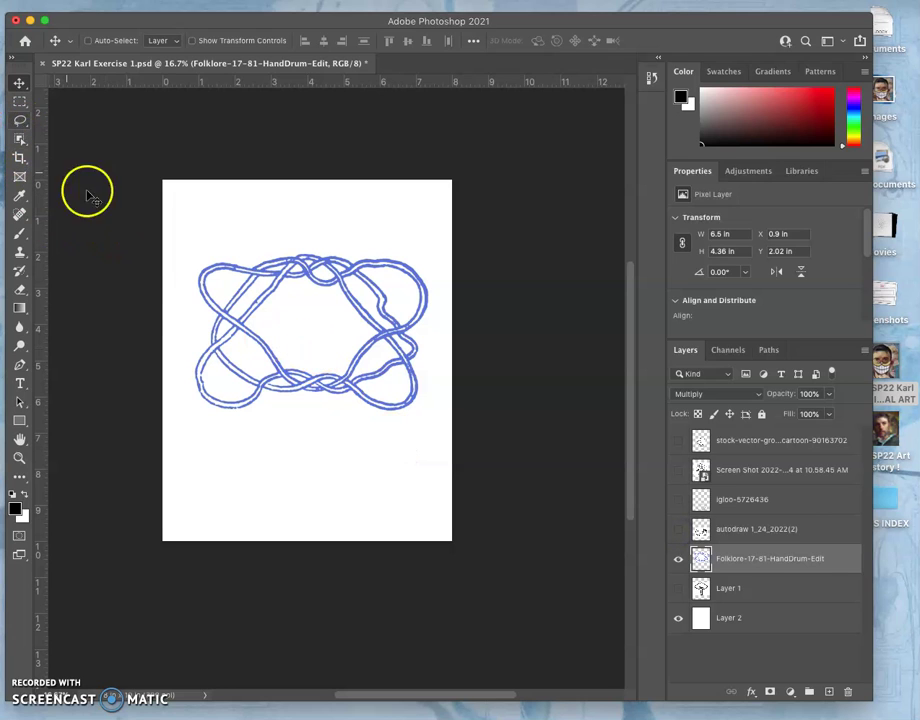
{"action": "left_click", "coordinate": [679, 618]}
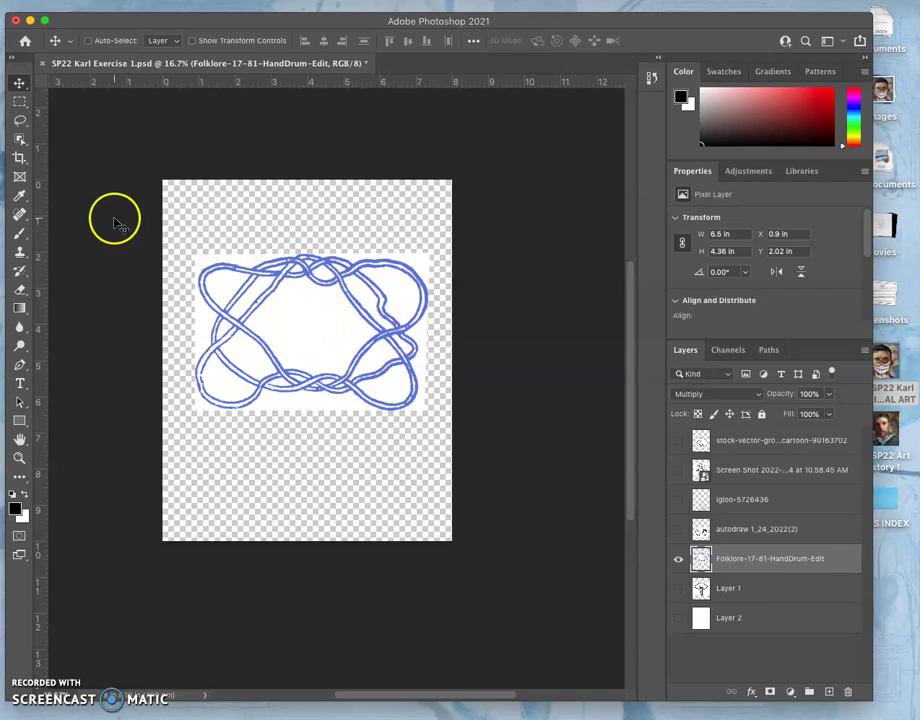
{"action": "left_click", "coordinate": [24, 125]}
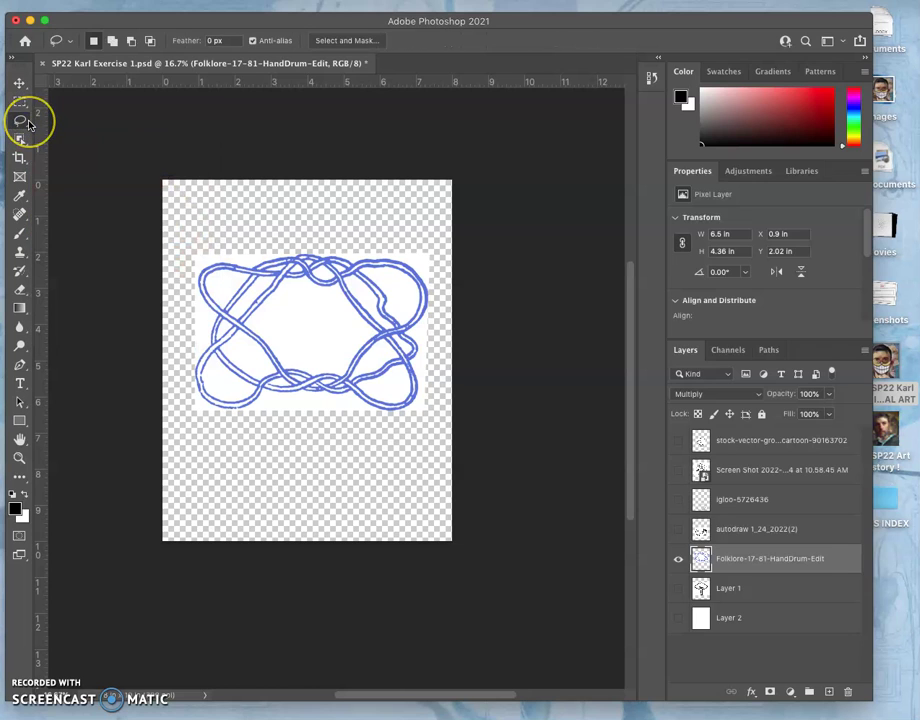
{"action": "left_click", "coordinate": [20, 143]}
{"action": "right_click", "coordinate": [20, 138]}
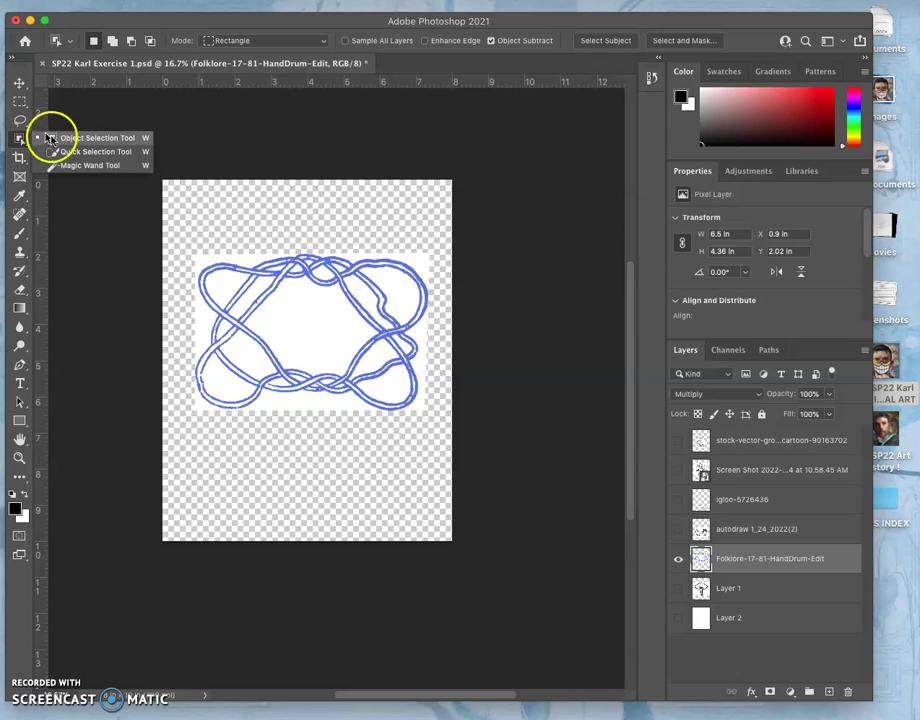
{"action": "left_click", "coordinate": [84, 167]}
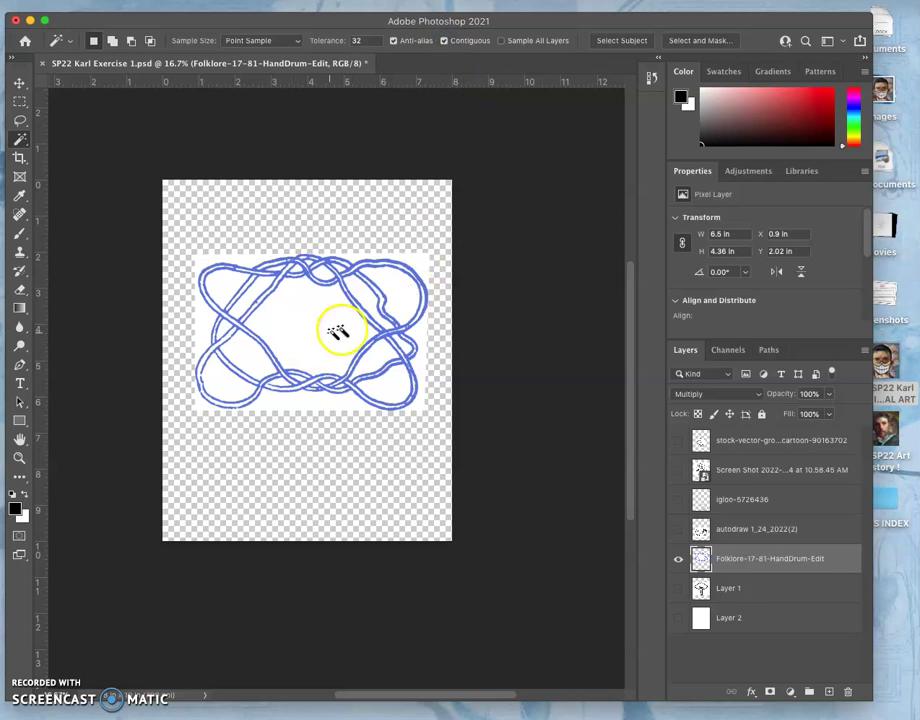
{"action": "left_click", "coordinate": [391, 293]}
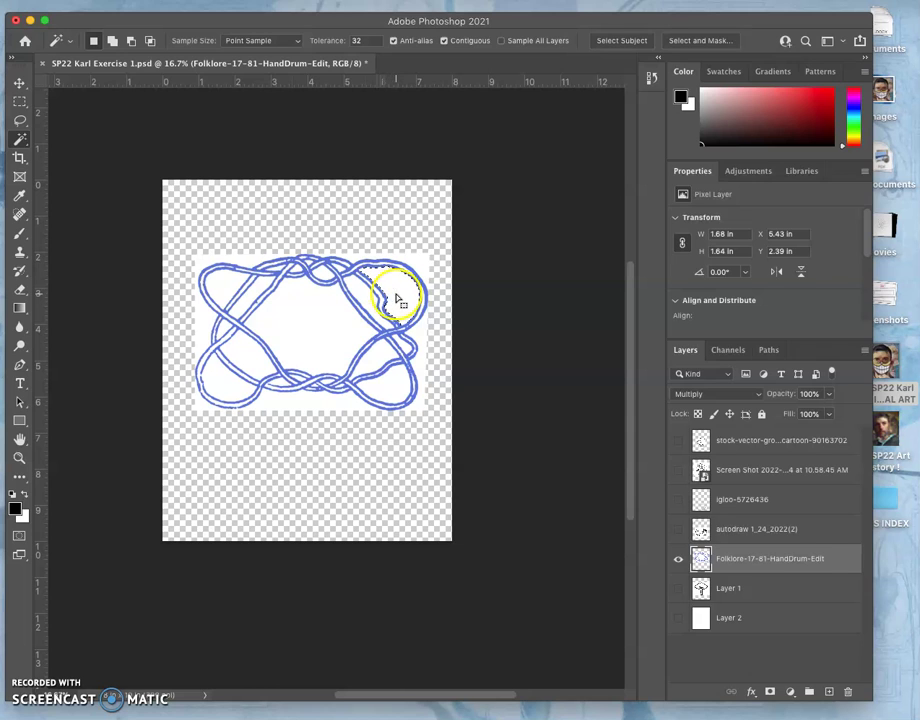
{"action": "key", "text": "super+plus"}
{"action": "key", "text": "super+plus"}
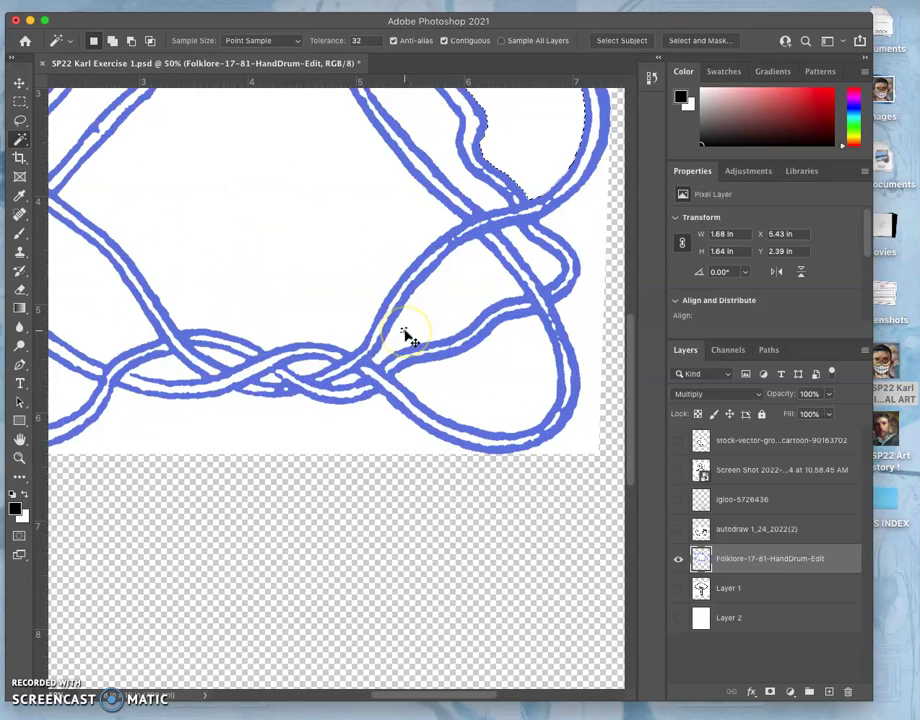
{"action": "scroll", "coordinate": [405, 338], "scroll_direction": "up", "scroll_amount": 6}
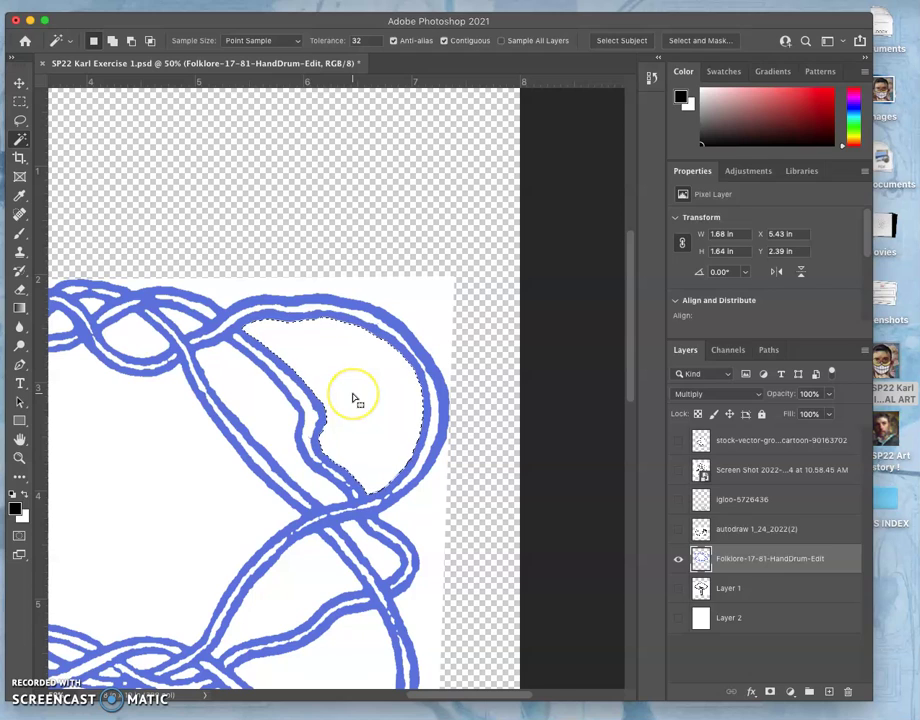
{"action": "key", "text": "Delete"}
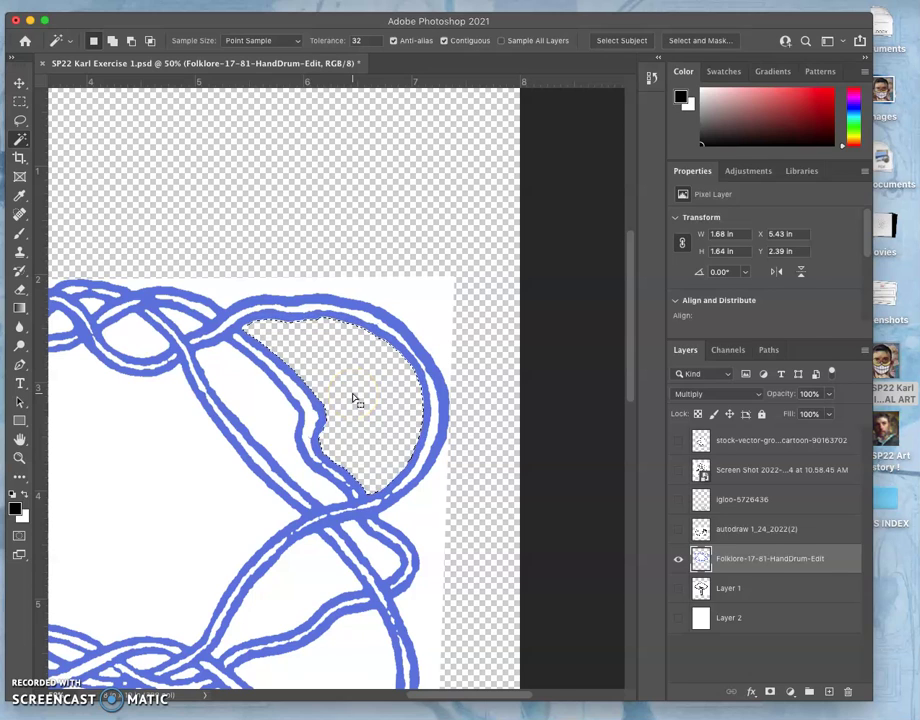
Turn off Contiguous for the Magic Wand, delete all remaining white from the Folklore layer, and clear the selection.
{"action": "left_click", "coordinate": [444, 41]}
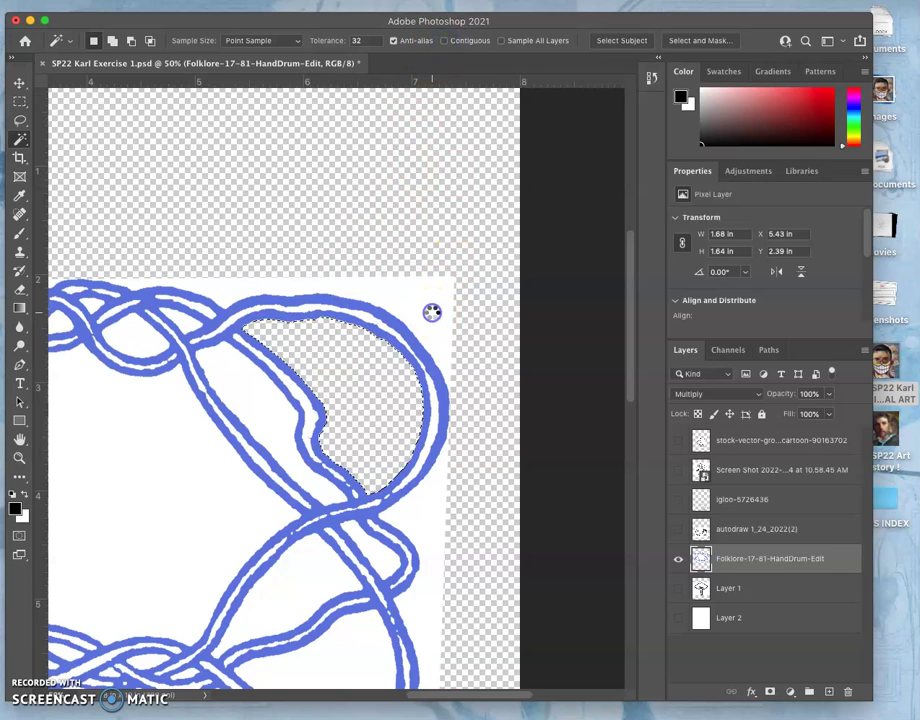
{"action": "left_click", "coordinate": [361, 318]}
{"action": "scroll", "coordinate": [360, 318], "scroll_direction": "down", "scroll_amount": 5}
{"action": "scroll", "coordinate": [360, 318], "scroll_direction": "left", "scroll_amount": 5}
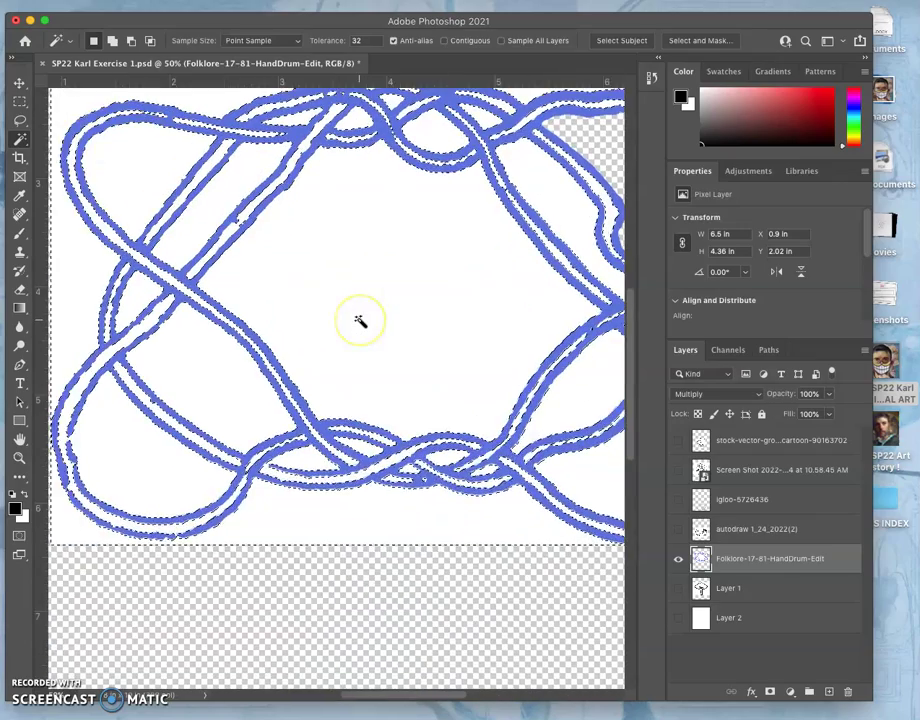
{"action": "scroll", "coordinate": [361, 320], "scroll_direction": "left", "scroll_amount": 3}
{"action": "scroll", "coordinate": [361, 320], "scroll_direction": "down", "scroll_amount": 1}
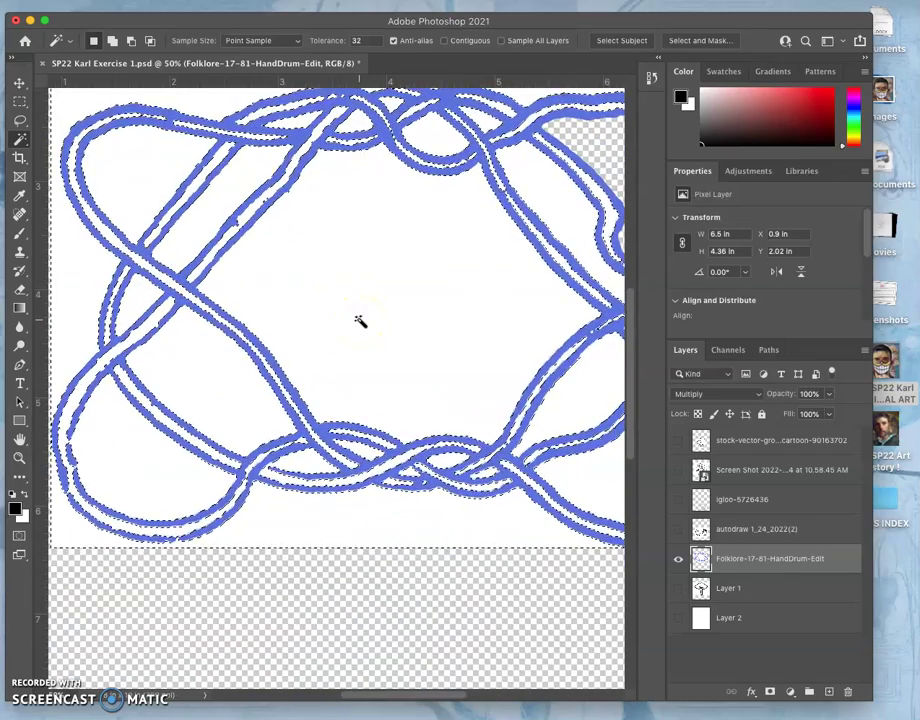
{"action": "key", "text": "Delete"}
{"action": "key", "text": "super+minus"}
{"action": "key", "text": "super+minus"}
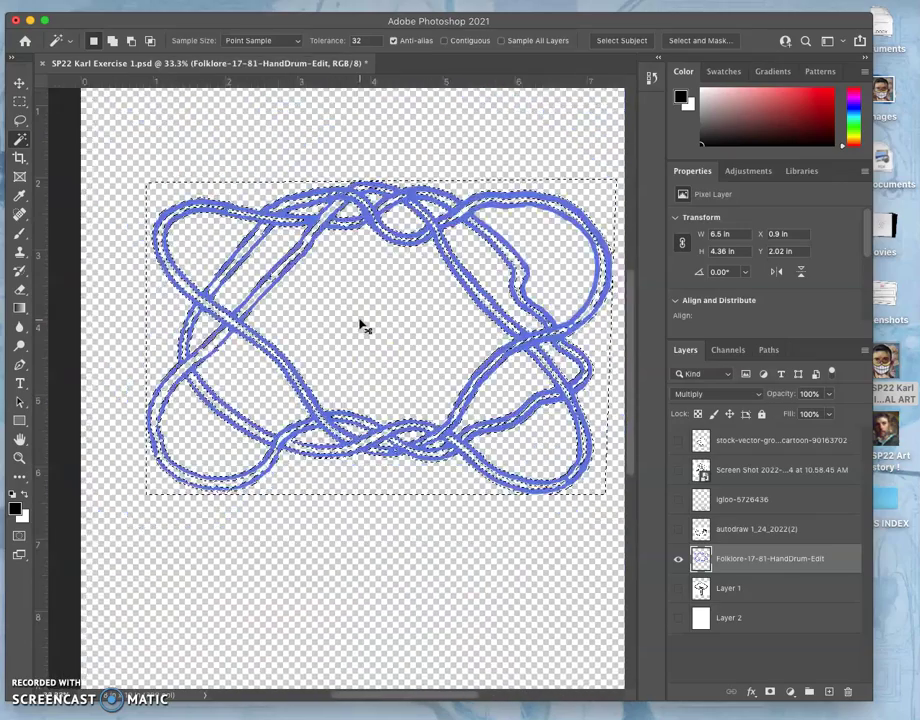
{"action": "key", "text": "super+d"}
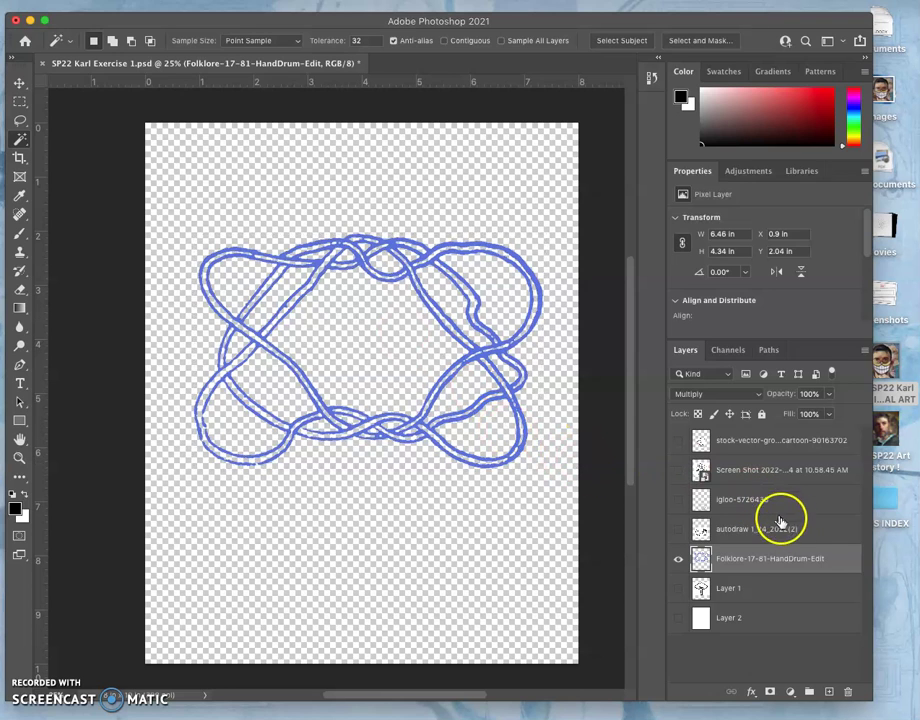
Apply the rainbow Gradient Overlay to the Folklore line art and rasterize its layer style.
{"action": "double_click", "coordinate": [840, 563]}
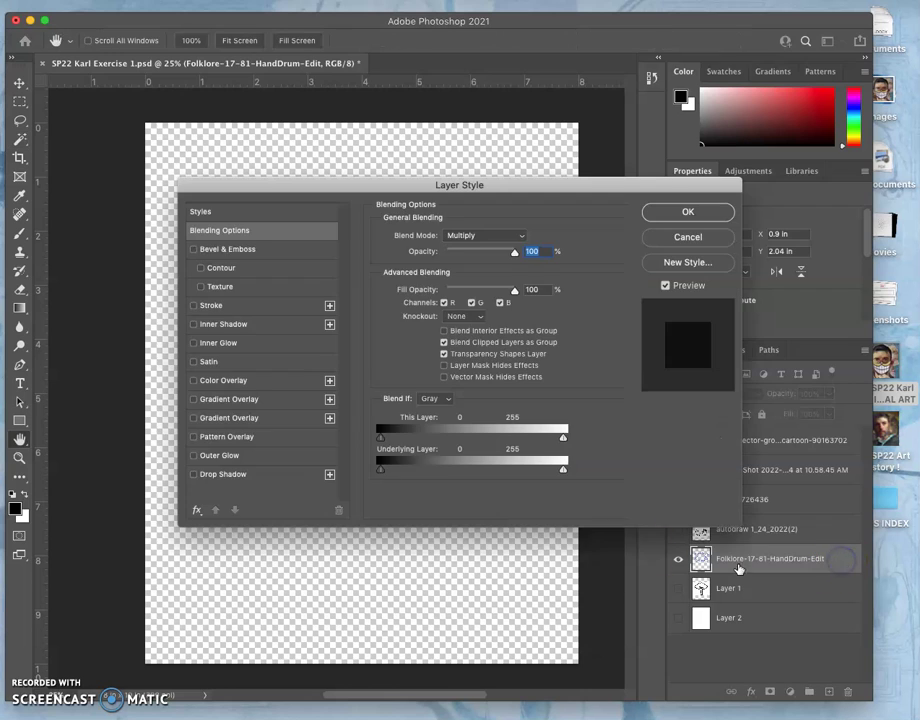
{"action": "left_click", "coordinate": [194, 405]}
{"action": "left_click", "coordinate": [688, 212]}
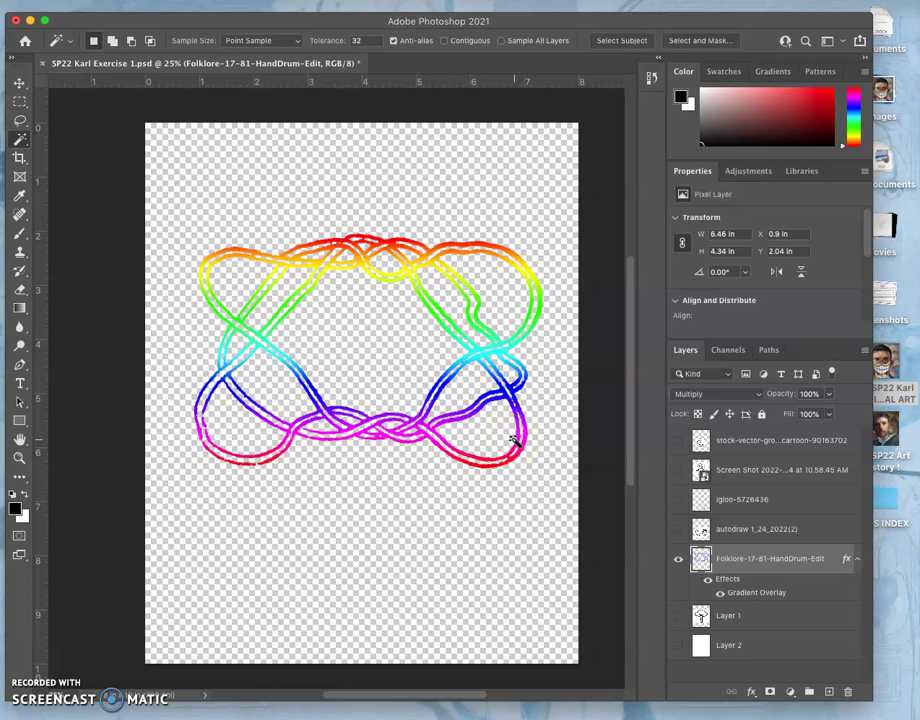
{"action": "right_click", "coordinate": [832, 560]}
{"action": "left_click", "coordinate": [716, 321]}
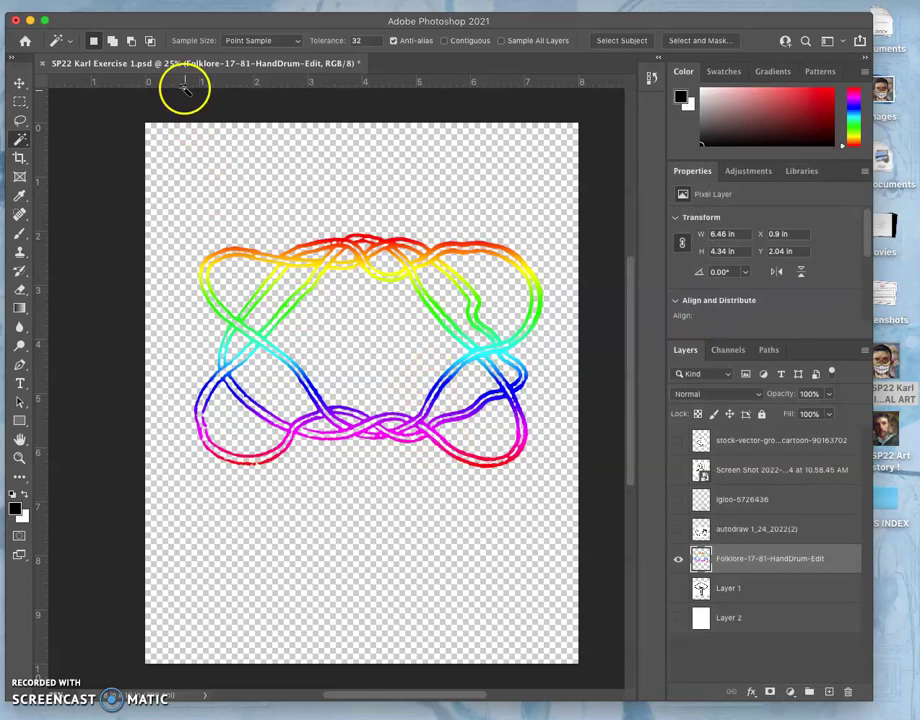
Turn the Folklore line art black with Levels, using an input black level of 253 and an output white level of 0.
{"action": "left_click", "coordinate": [180, 3]}
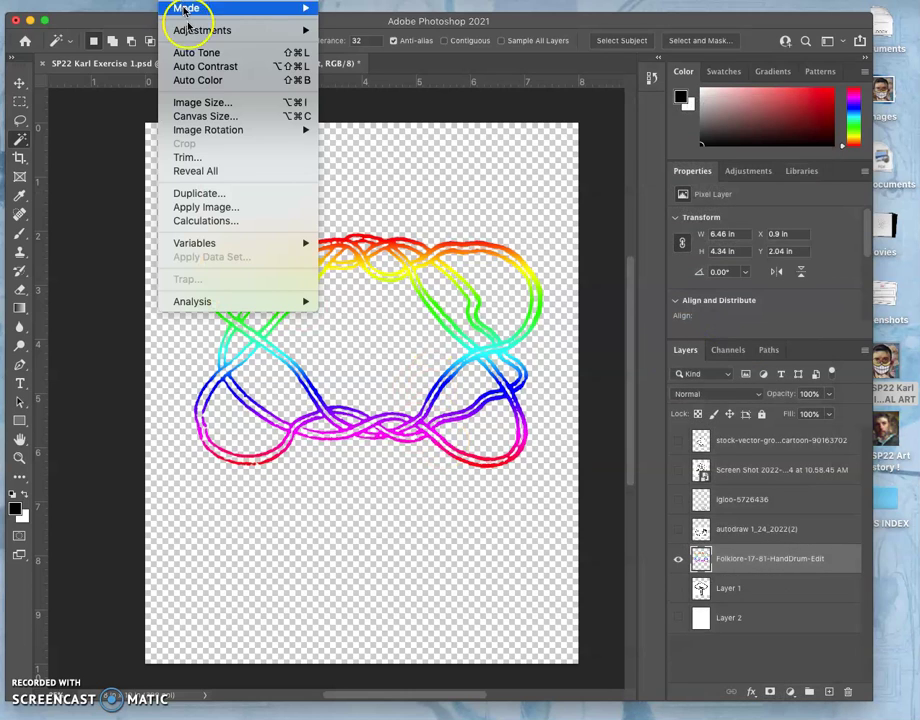
{"action": "mouse_move", "coordinate": [202, 30]}
{"action": "left_click", "coordinate": [350, 45]}
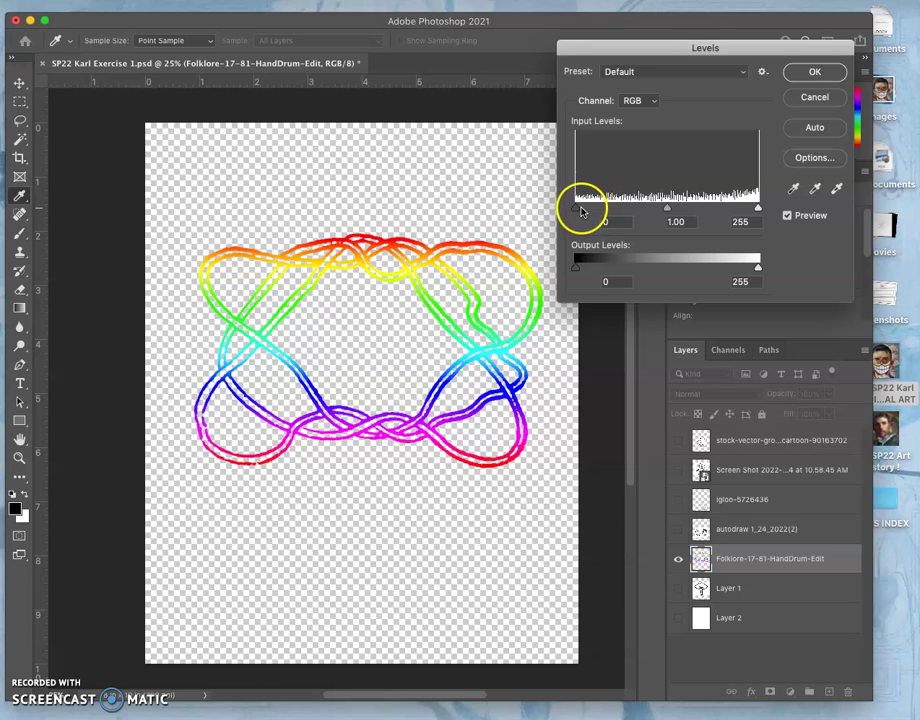
{"action": "mouse_move", "coordinate": [577, 208]}
{"action": "left_mouse_down"}
{"action": "mouse_move", "coordinate": [780, 213]}
{"action": "mouse_move", "coordinate": [739, 219]}
{"action": "left_mouse_up"}
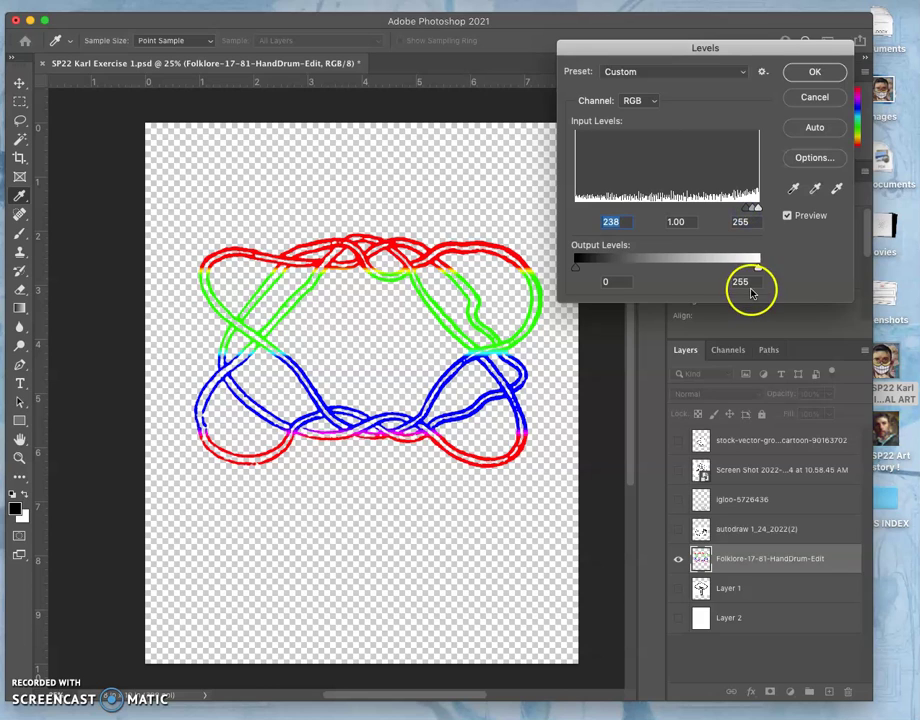
{"action": "left_click_drag", "start_coordinate": [758, 268], "coordinate": [567, 277]}
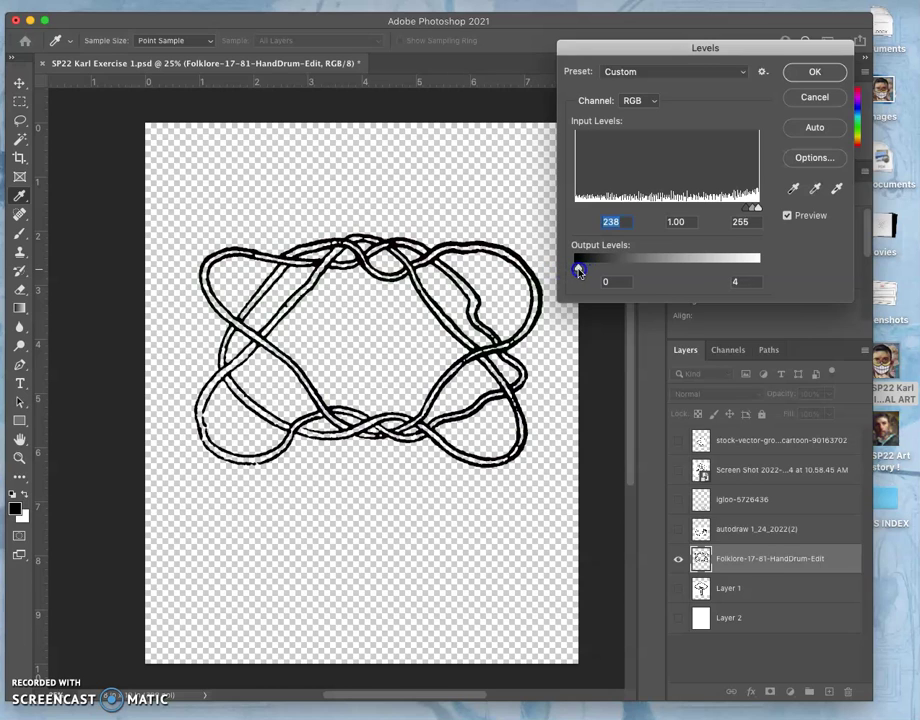
{"action": "mouse_move", "coordinate": [581, 270]}
{"action": "left_mouse_down"}
{"action": "mouse_move", "coordinate": [616, 264]}
{"action": "mouse_move", "coordinate": [584, 268]}
{"action": "left_mouse_up"}
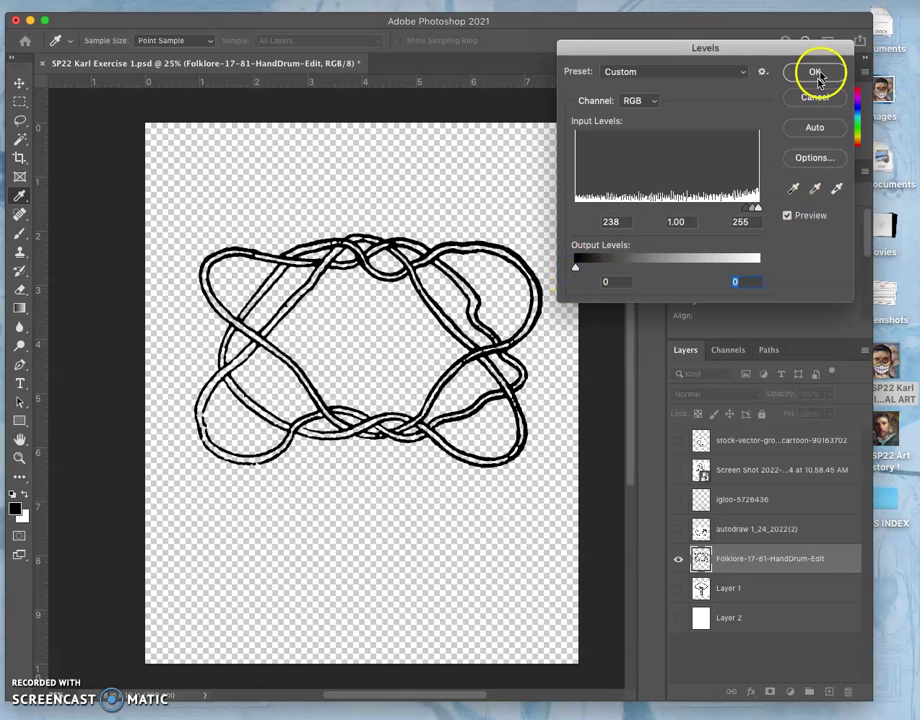
{"action": "left_click_drag", "start_coordinate": [746, 211], "coordinate": [774, 205]}
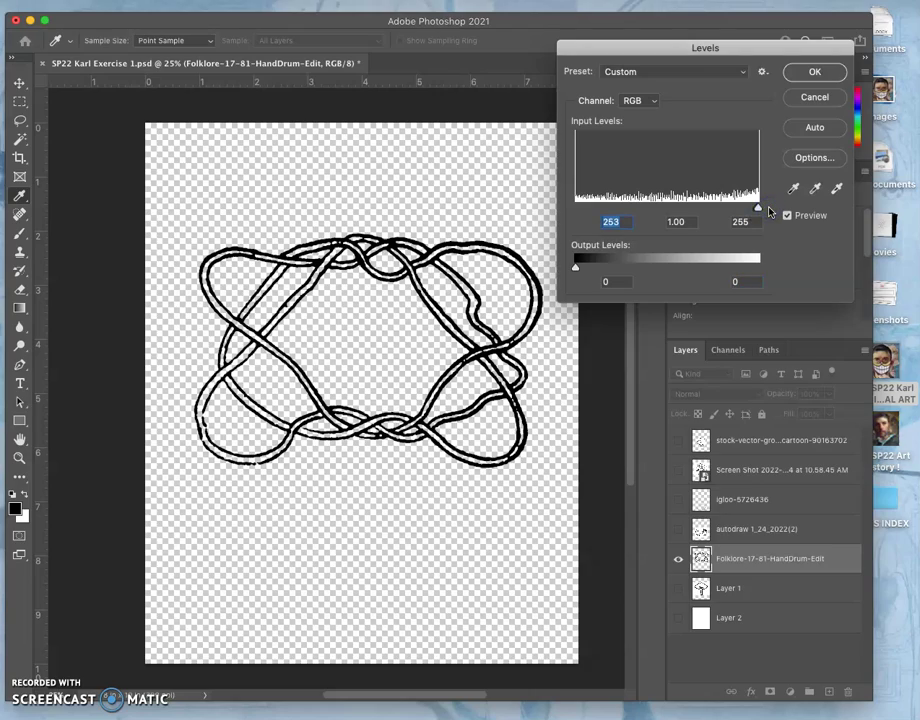
{"action": "key", "text": "super+equal"}
{"action": "key", "text": "super+equal"}
{"action": "key", "text": "super+equal"}
{"action": "key", "text": "super+equal"}
{"action": "key", "text": "super+equal"}
{"action": "key", "text": "super+equal"}
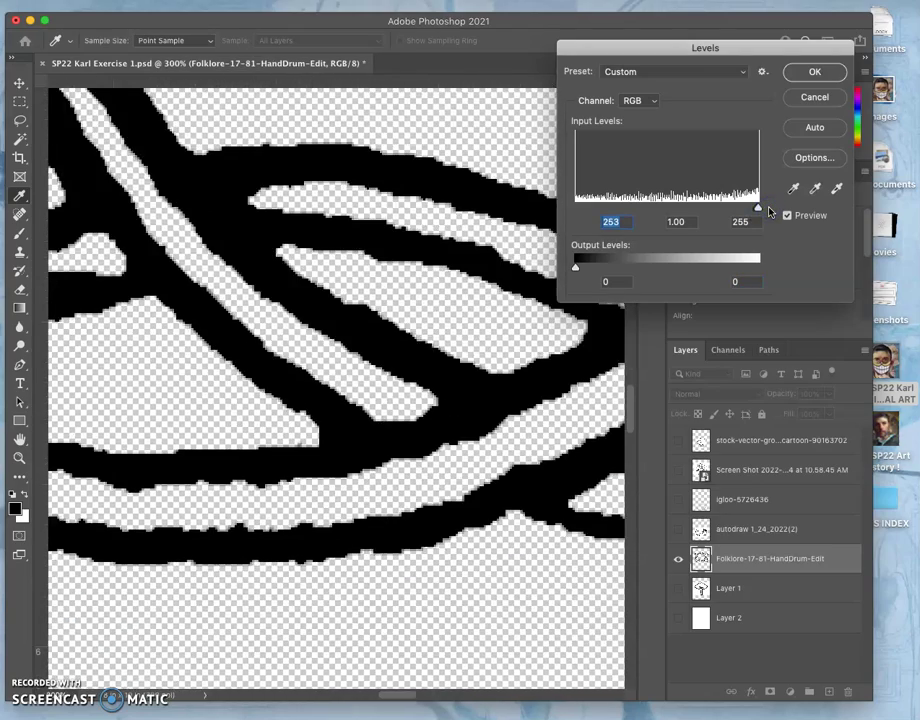
{"action": "left_click", "coordinate": [760, 209]}
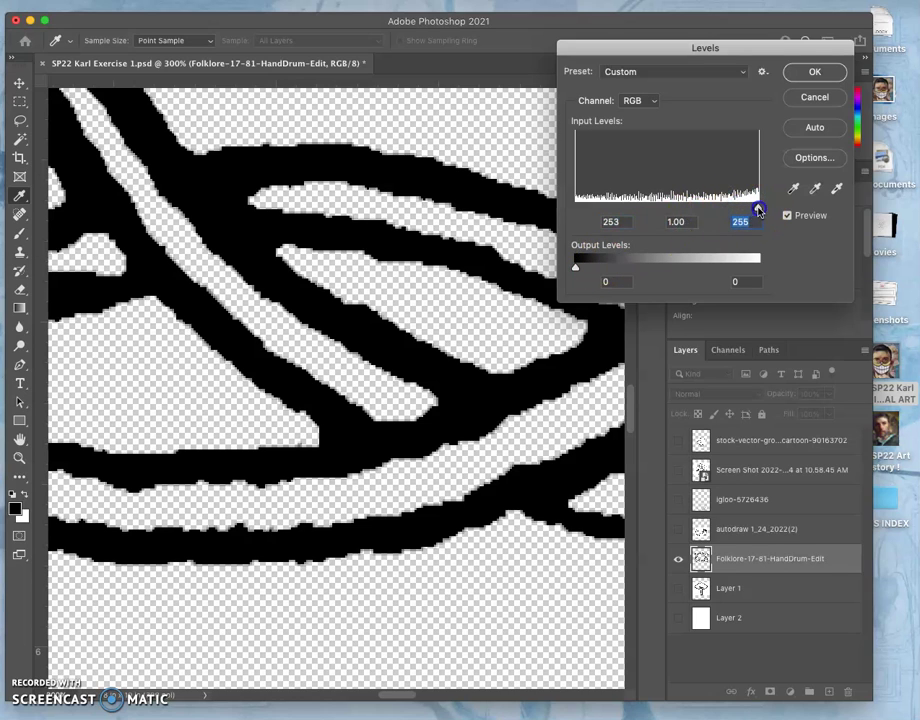
{"action": "left_click", "coordinate": [816, 72]}
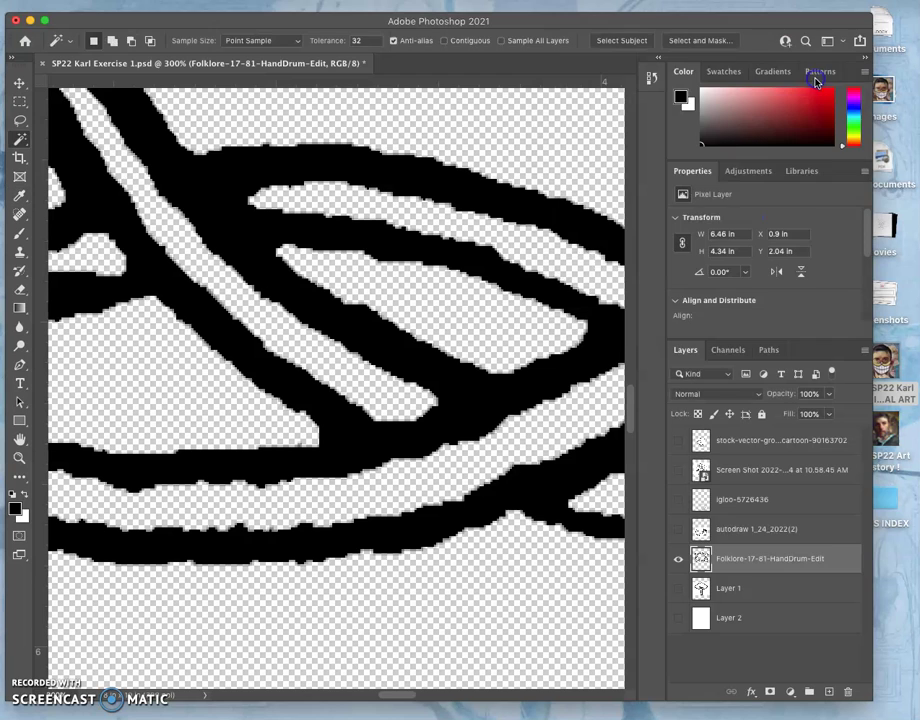
Undo the Levels, gradient, white removal and blue colorizing edits to restore the Folklore layer's original black line art.
{"action": "key", "text": "shift+alt+m"}
{"action": "left_click", "coordinate": [557, 331]}
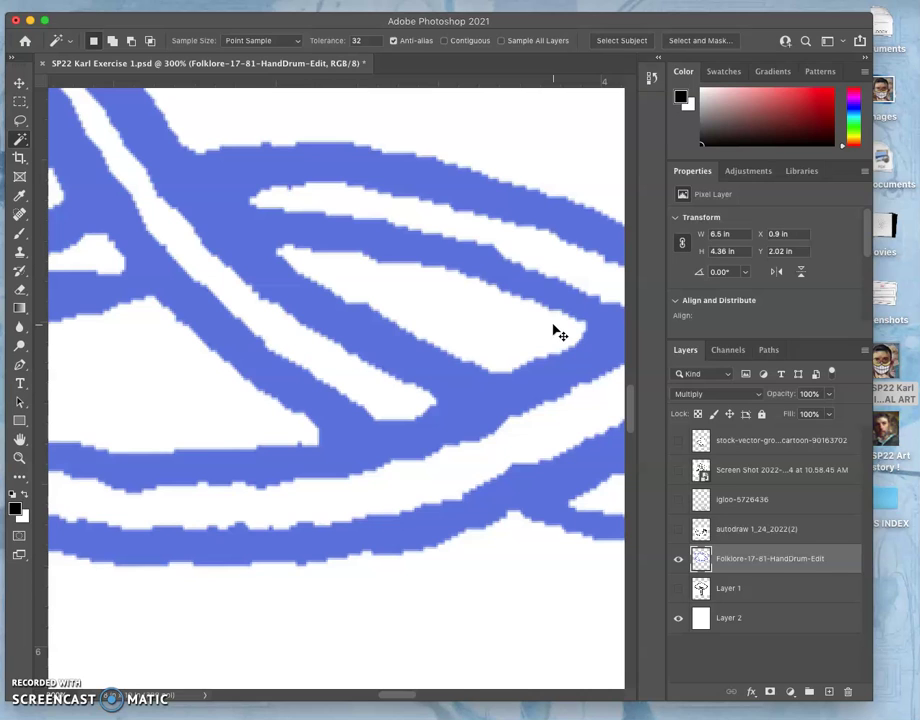
{"action": "key", "text": "ctrl+z"}
{"action": "key", "text": "ctrl+z"}
{"action": "key", "text": "ctrl+shift+z"}
{"action": "key", "text": "ctrl+shift+z"}
{"action": "key", "text": "ctrl+z"}
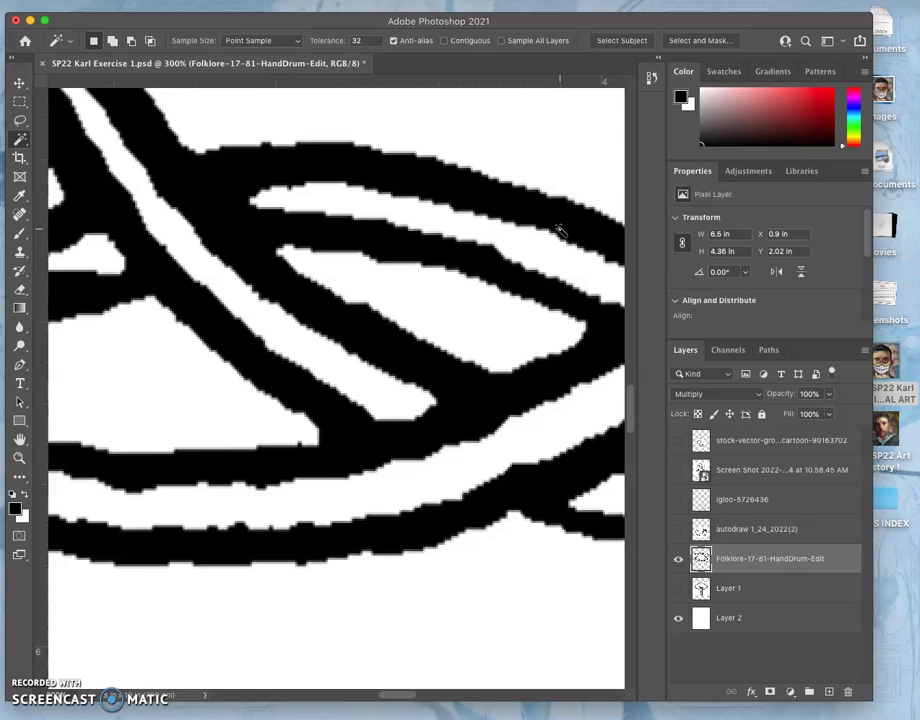
{"action": "key", "text": "ctrl+z"}
Set layer visibility so that only the Screen Shot drawing and the white Layer 2 are shown.
{"action": "scroll", "coordinate": [562, 236], "scroll_direction": "down", "scroll_amount": 5}
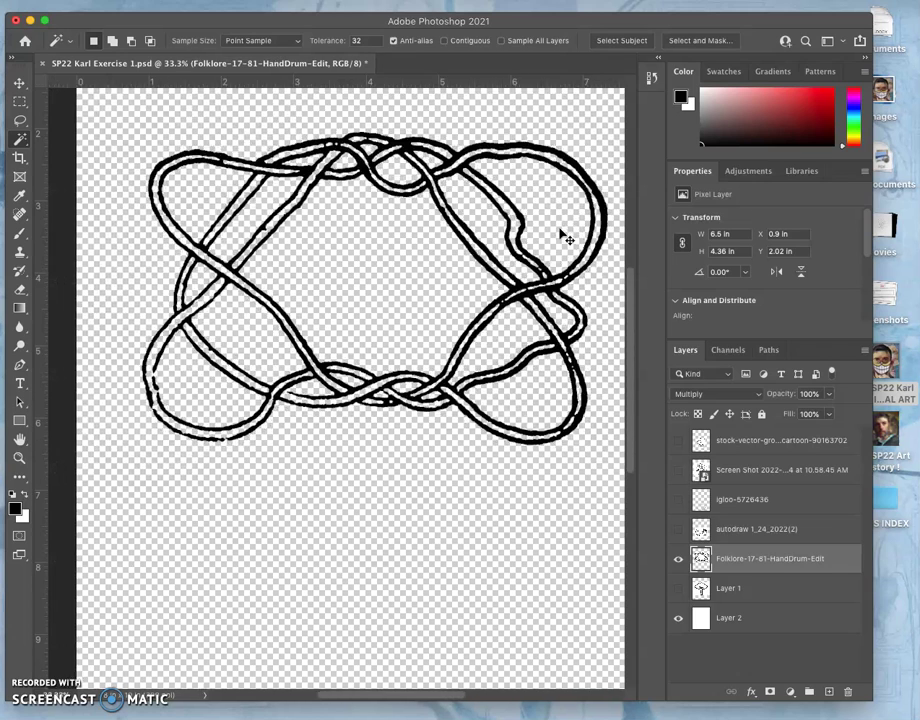
{"action": "left_click", "coordinate": [678, 588]}
{"action": "left_click", "coordinate": [677, 531]}
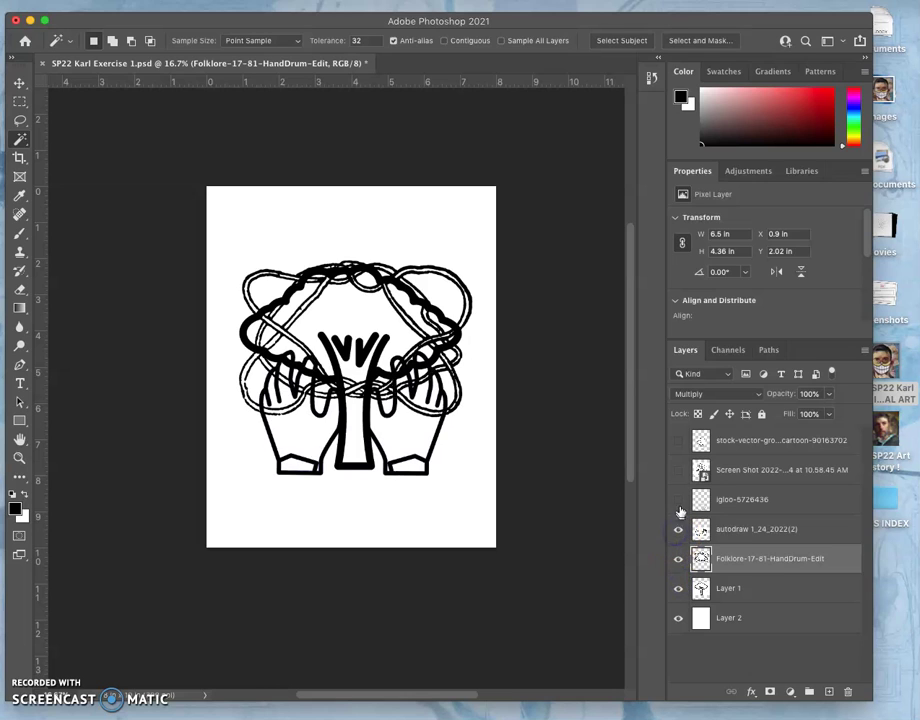
{"action": "left_click", "coordinate": [679, 500]}
{"action": "left_click", "coordinate": [678, 470]}
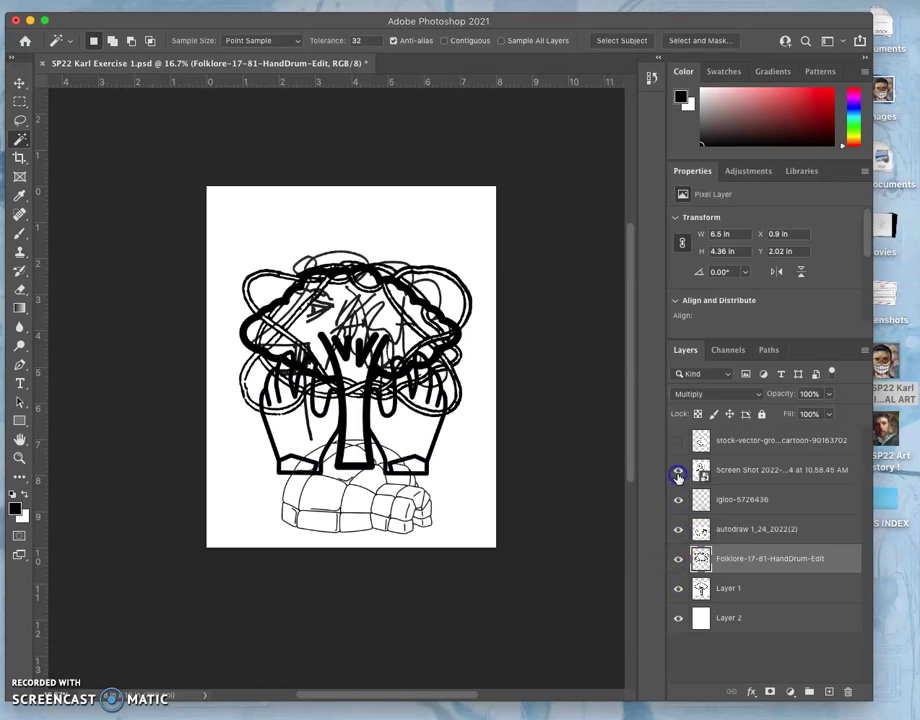
{"action": "left_click", "coordinate": [672, 506]}
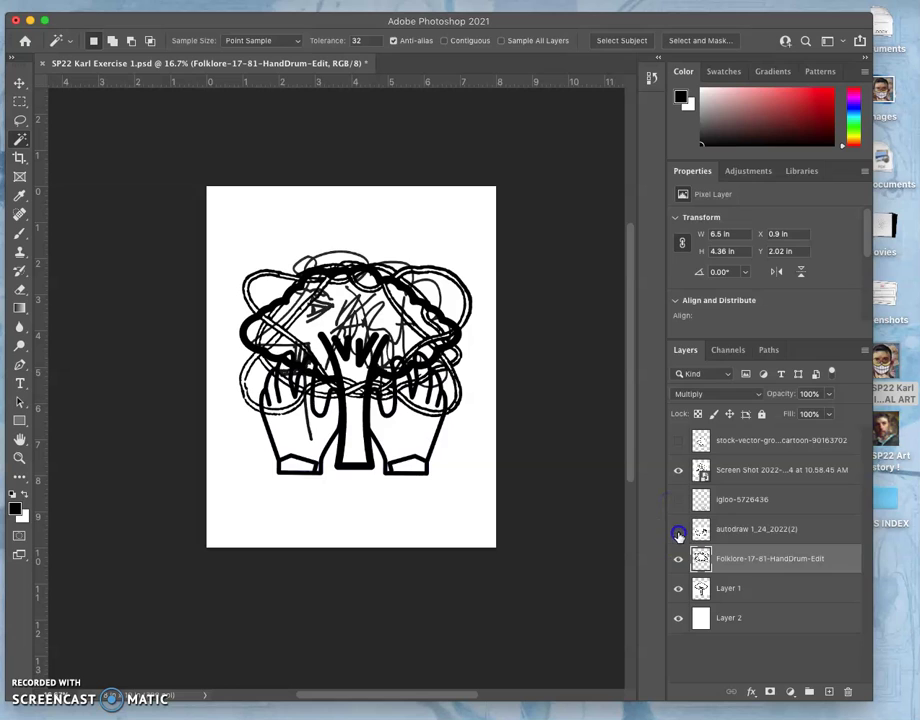
{"action": "left_click", "coordinate": [679, 529]}
{"action": "left_click", "coordinate": [678, 558]}
{"action": "left_click", "coordinate": [678, 588]}
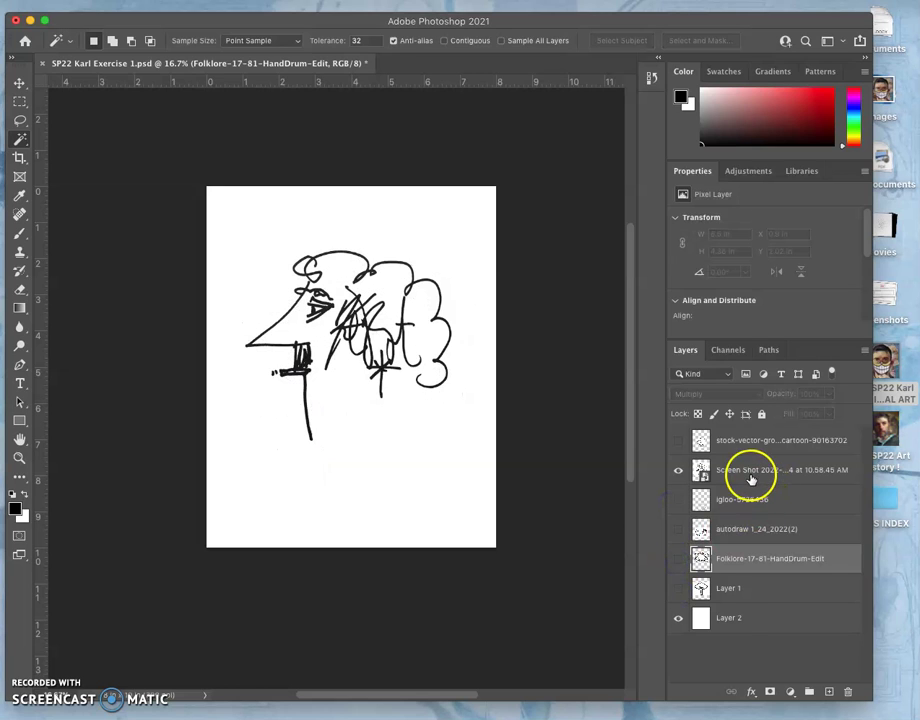
Rasterize the Screen Shot layer, delete all its white with the Magic Wand while Layer 2 is hidden, and clear the selection.
{"action": "right_click", "coordinate": [750, 480]}
{"action": "left_click", "coordinate": [616, 343]}
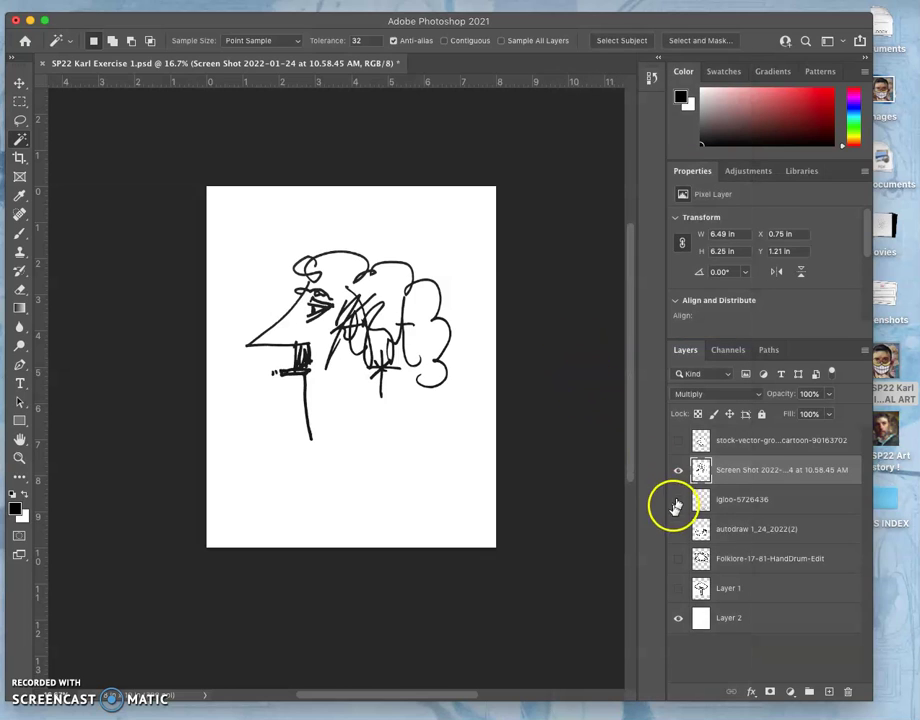
{"action": "left_click", "coordinate": [679, 620]}
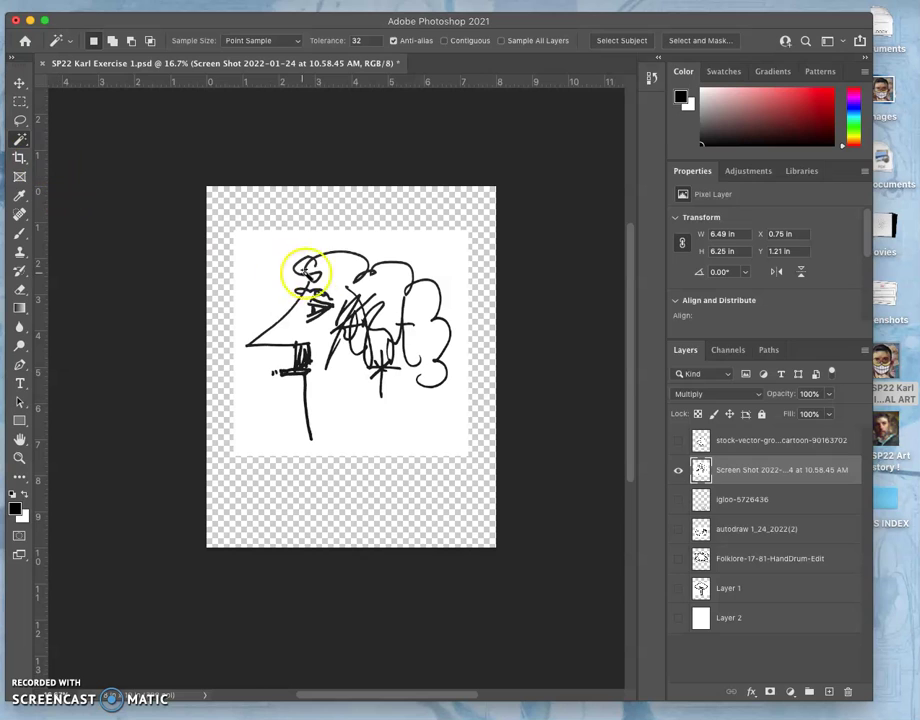
{"action": "left_click", "coordinate": [435, 252]}
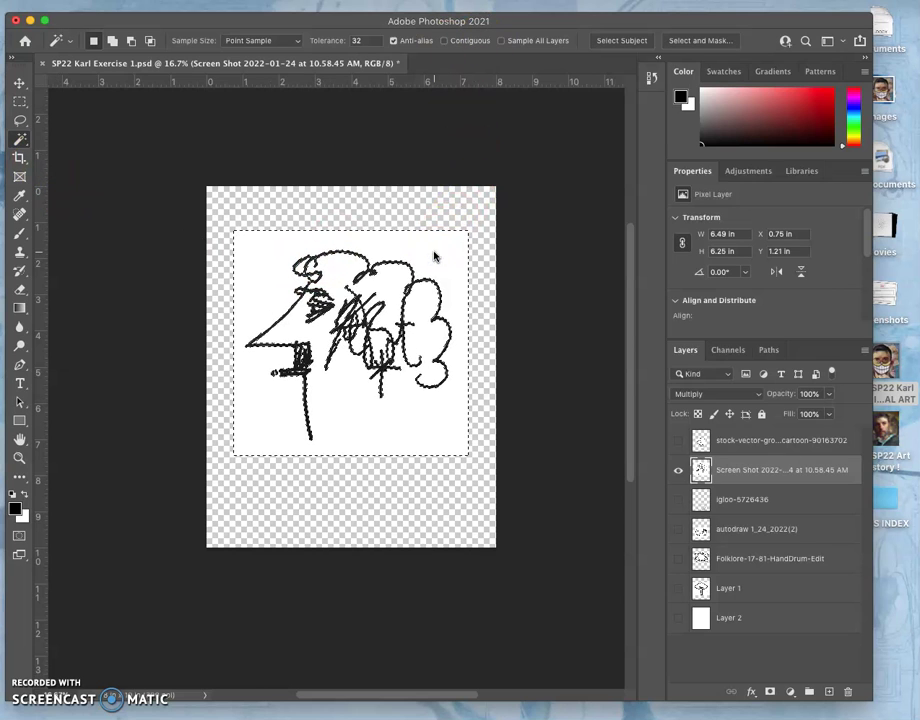
{"action": "key", "text": "Delete"}
{"action": "left_click", "coordinate": [441, 250]}
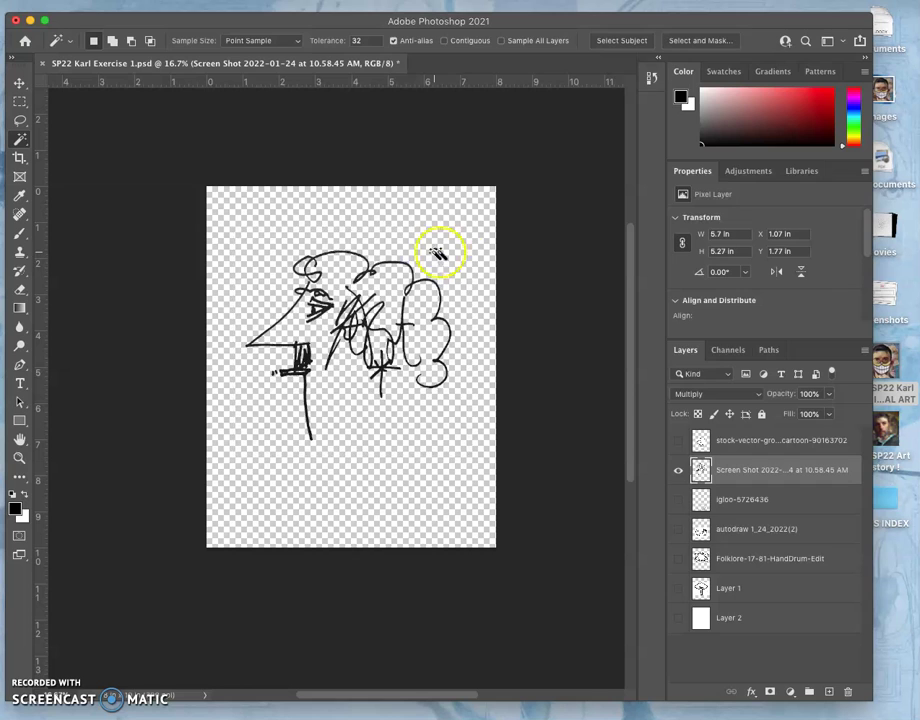
Show only the stock-vector garbage can layer, delete all its white with the Magic Wand, and clear the selection.
{"action": "left_click", "coordinate": [679, 441]}
{"action": "left_click", "coordinate": [678, 470]}
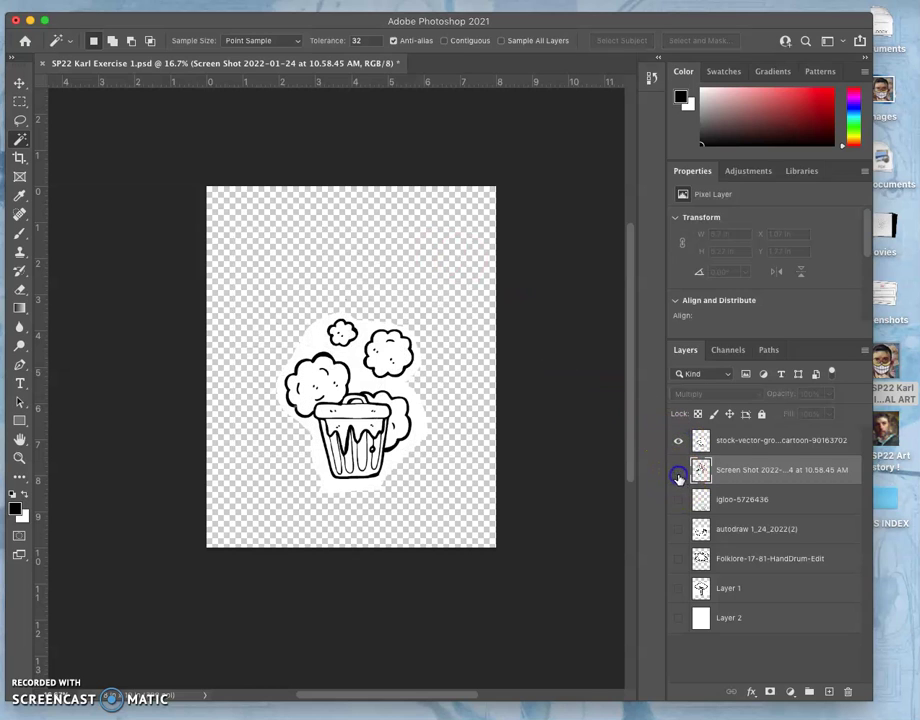
{"action": "left_click", "coordinate": [743, 449]}
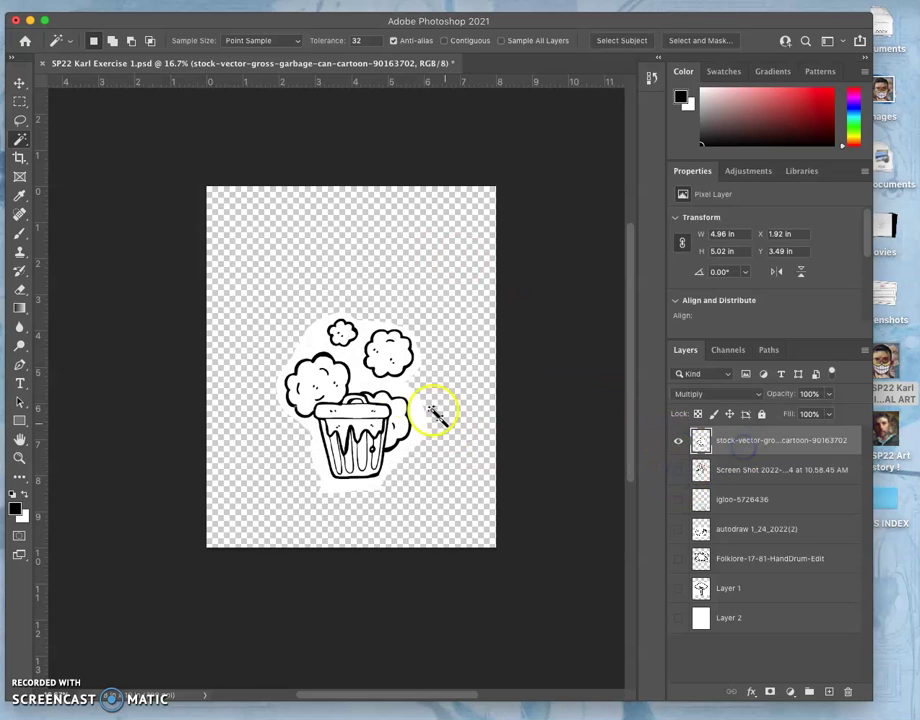
{"action": "left_click", "coordinate": [364, 383]}
{"action": "key", "text": "Delete"}
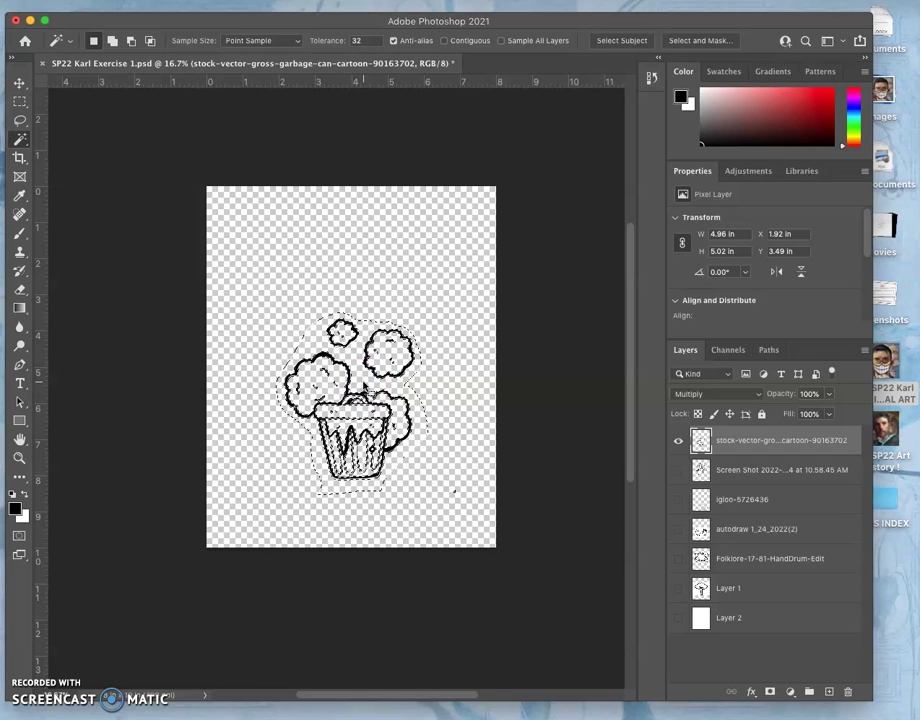
{"action": "key", "text": "super+d"}
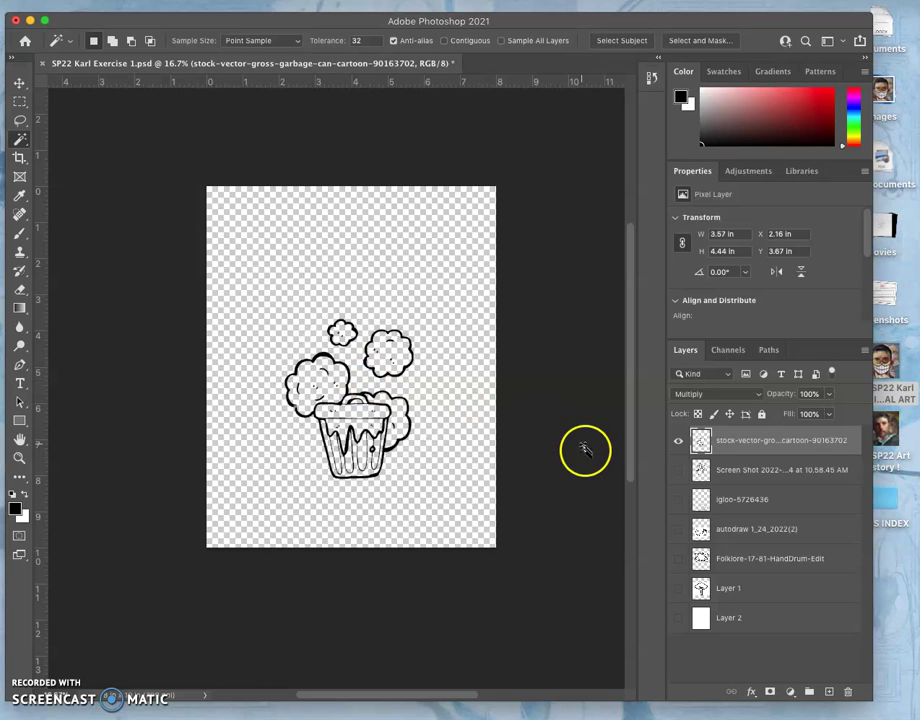
Check the igloo layer for white, then isolate the autodraw hands layer, delete all its white, and clear the selection.
{"action": "left_click", "coordinate": [679, 441]}
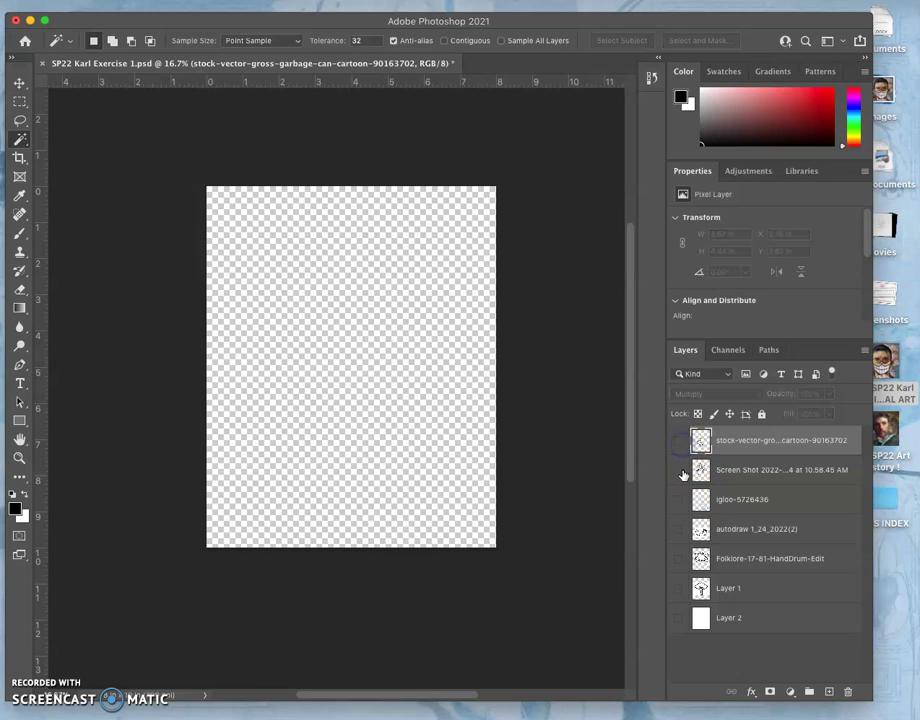
{"action": "left_click", "coordinate": [679, 499]}
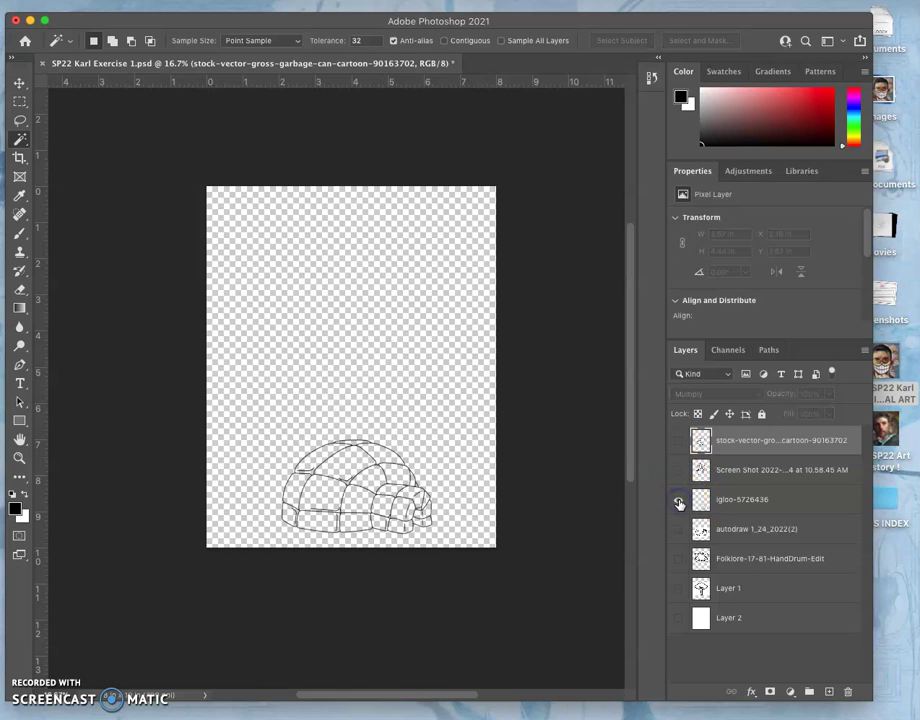
{"action": "left_click", "coordinate": [679, 499]}
{"action": "left_click", "coordinate": [679, 529]}
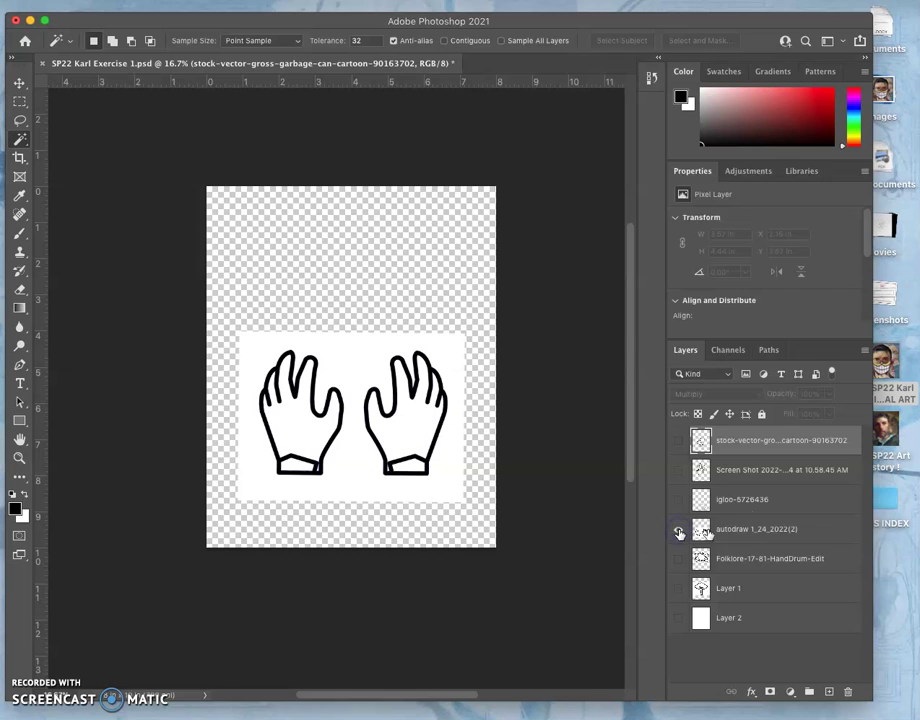
{"action": "left_click", "coordinate": [748, 538]}
{"action": "left_click", "coordinate": [442, 354]}
{"action": "key", "text": "Delete"}
{"action": "key", "text": "super+d"}
Show only the Folklore layer, delete all its white with the Magic Wand, and clear the selection.
{"action": "left_click", "coordinate": [677, 559]}
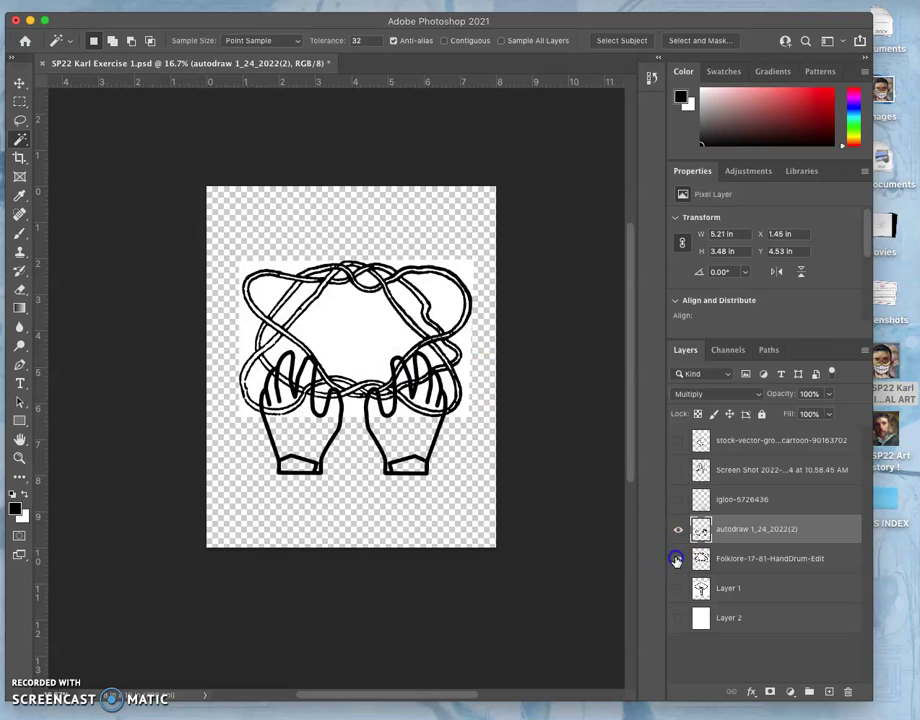
{"action": "left_click", "coordinate": [725, 558]}
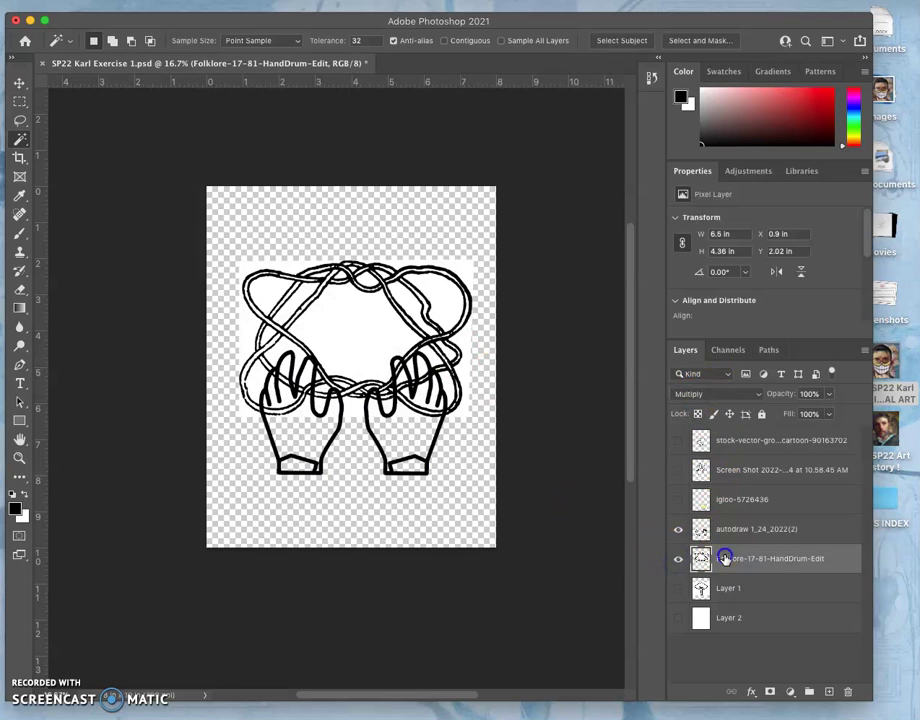
{"action": "left_click", "coordinate": [678, 529]}
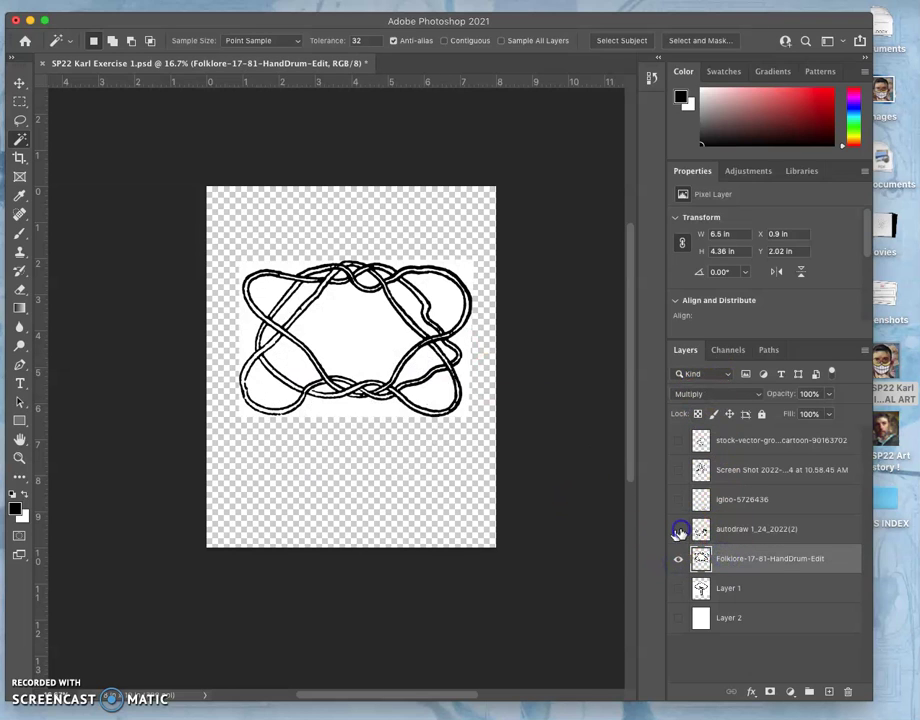
{"action": "left_click", "coordinate": [346, 336]}
{"action": "key", "text": "Delete"}
{"action": "key", "text": "super+d"}
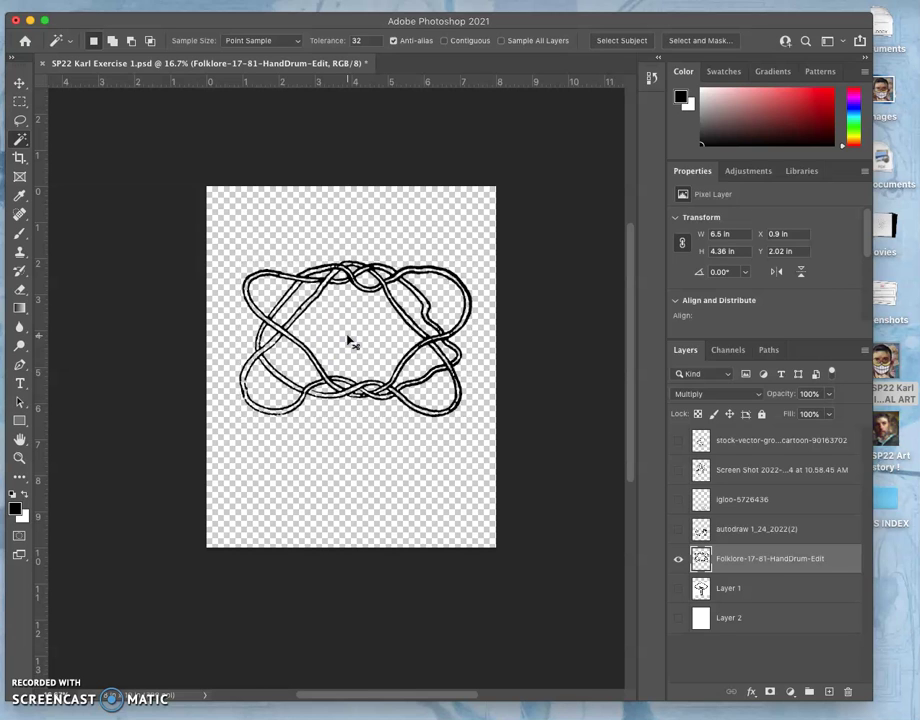
Show only the tree on Layer 1, delete all its white with the Magic Wand, and clear the selection.
{"action": "left_click", "coordinate": [678, 588]}
{"action": "left_click", "coordinate": [679, 559]}
{"action": "left_click", "coordinate": [723, 588]}
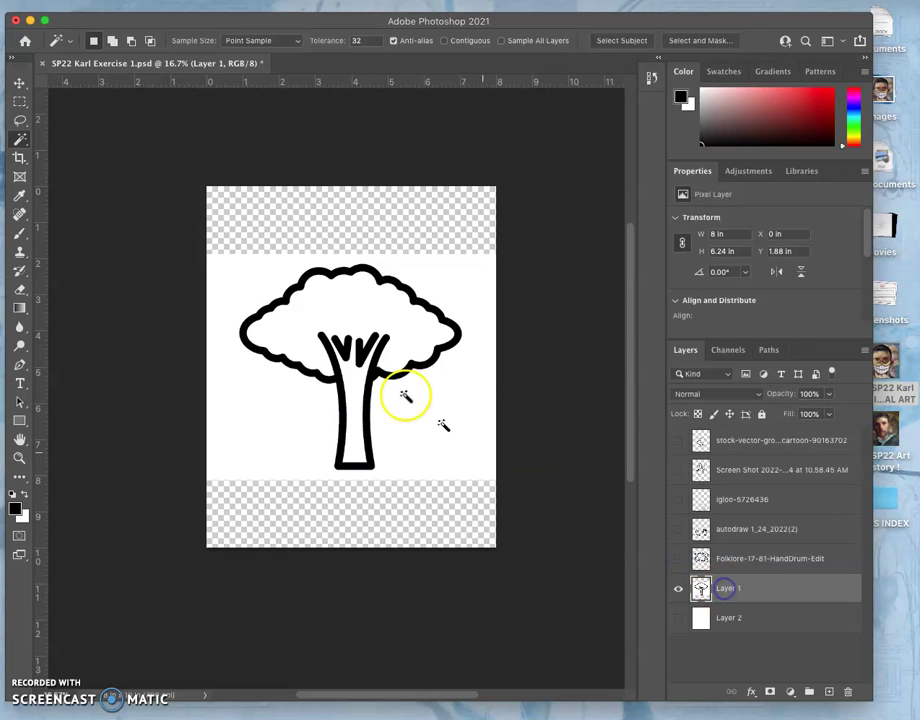
{"action": "left_click", "coordinate": [390, 315]}
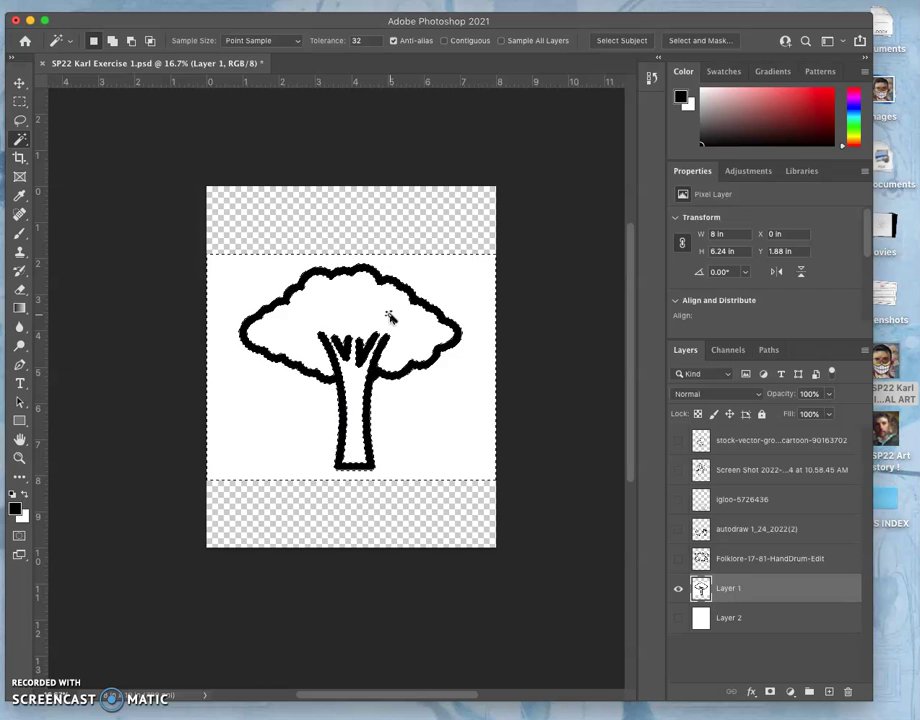
{"action": "key", "text": "Delete"}
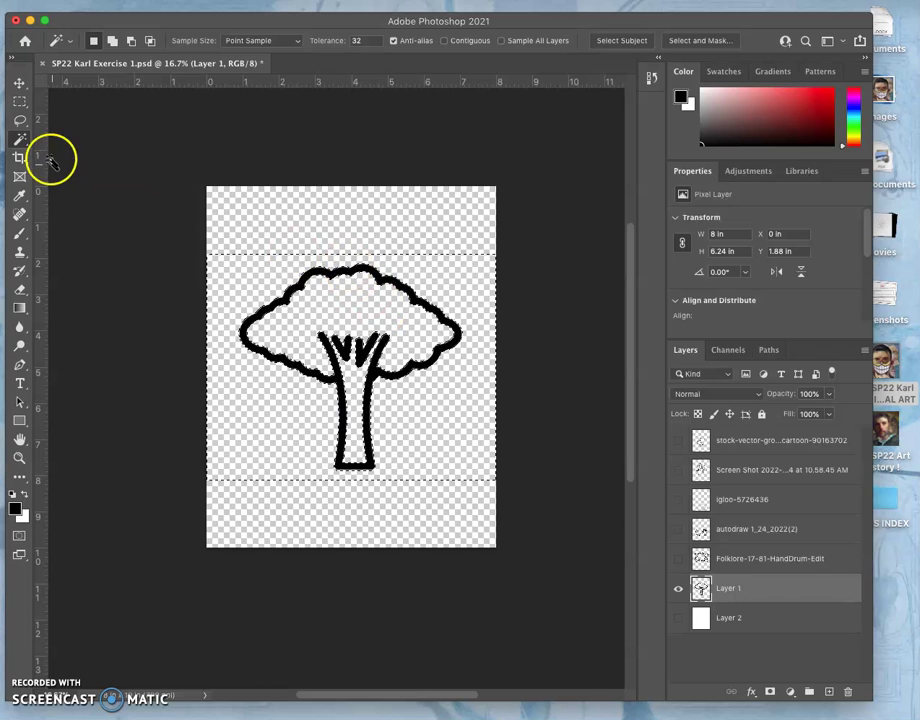
{"action": "left_click", "coordinate": [19, 120]}
{"action": "left_click", "coordinate": [285, 215]}
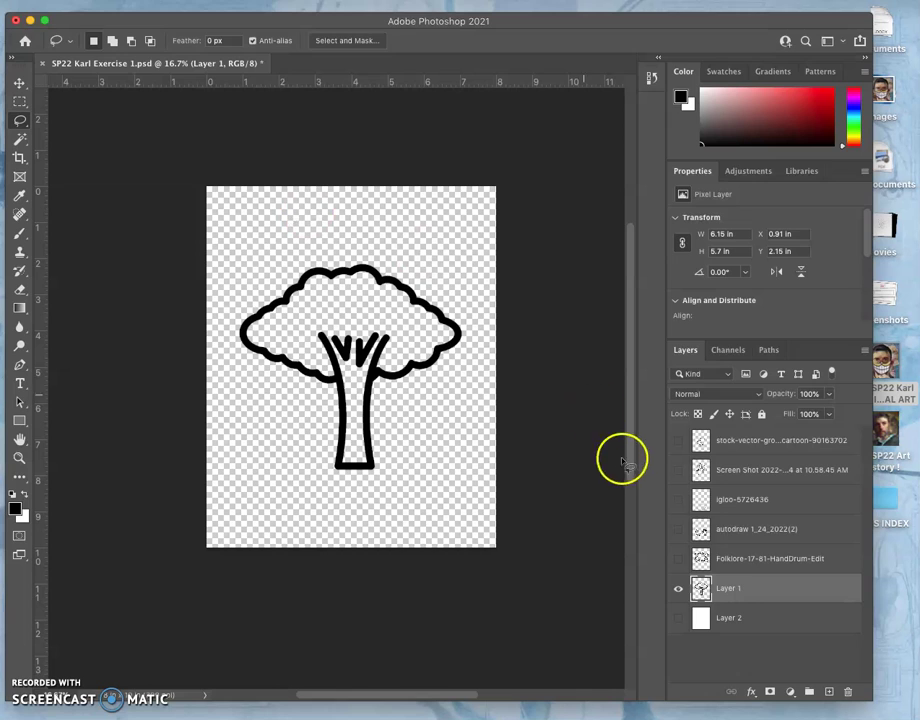
Make all the line art layers and the white Layer 2 background visible again.
{"action": "left_click", "coordinate": [678, 558]}
{"action": "left_click", "coordinate": [678, 531]}
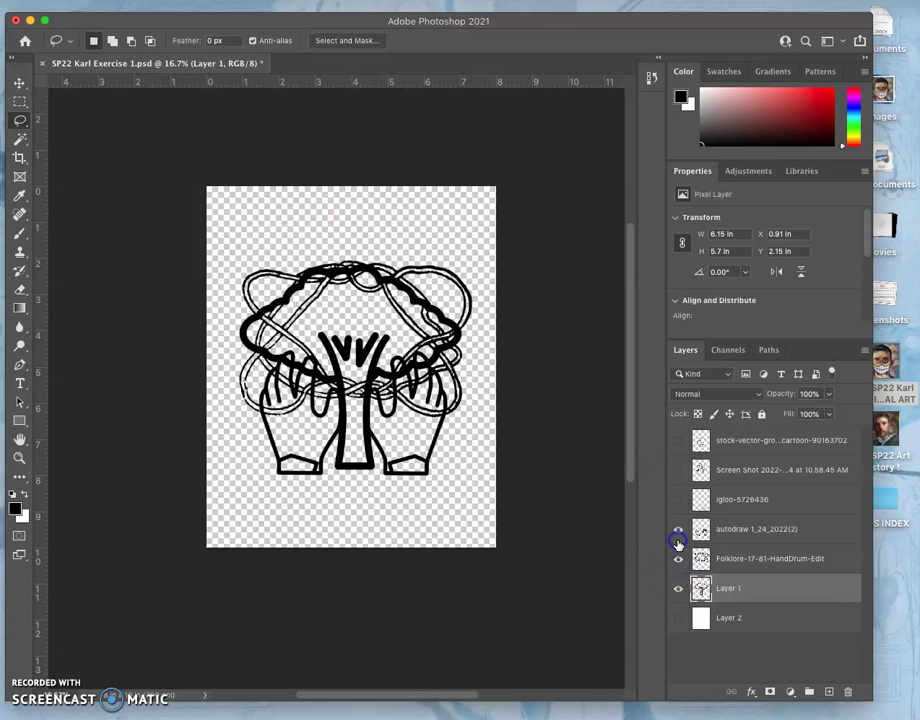
{"action": "left_click", "coordinate": [678, 500]}
{"action": "left_click", "coordinate": [678, 472]}
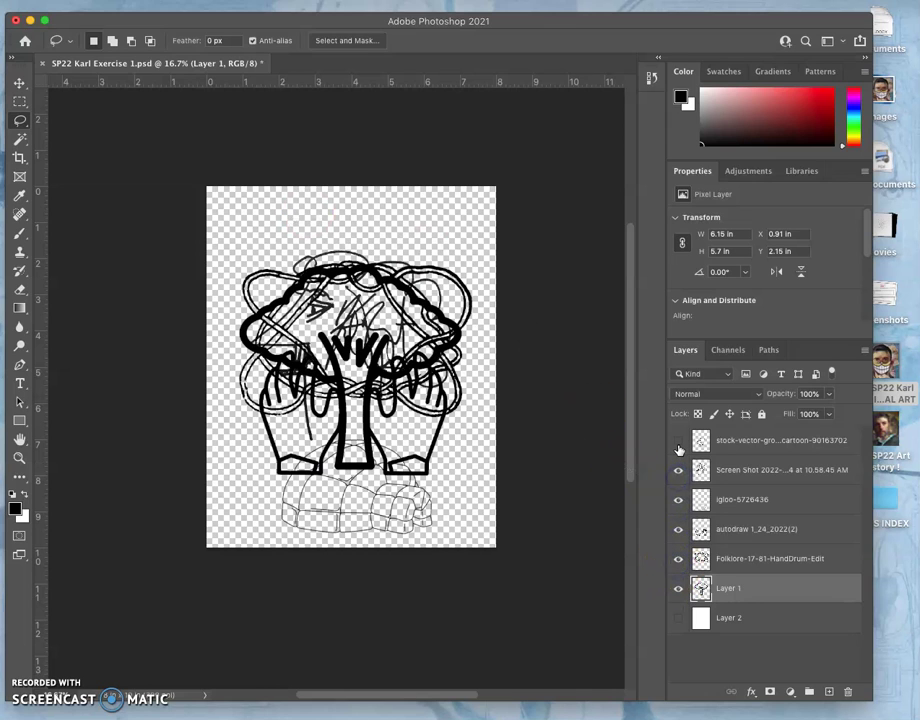
{"action": "left_click", "coordinate": [678, 441]}
{"action": "left_click", "coordinate": [716, 590]}
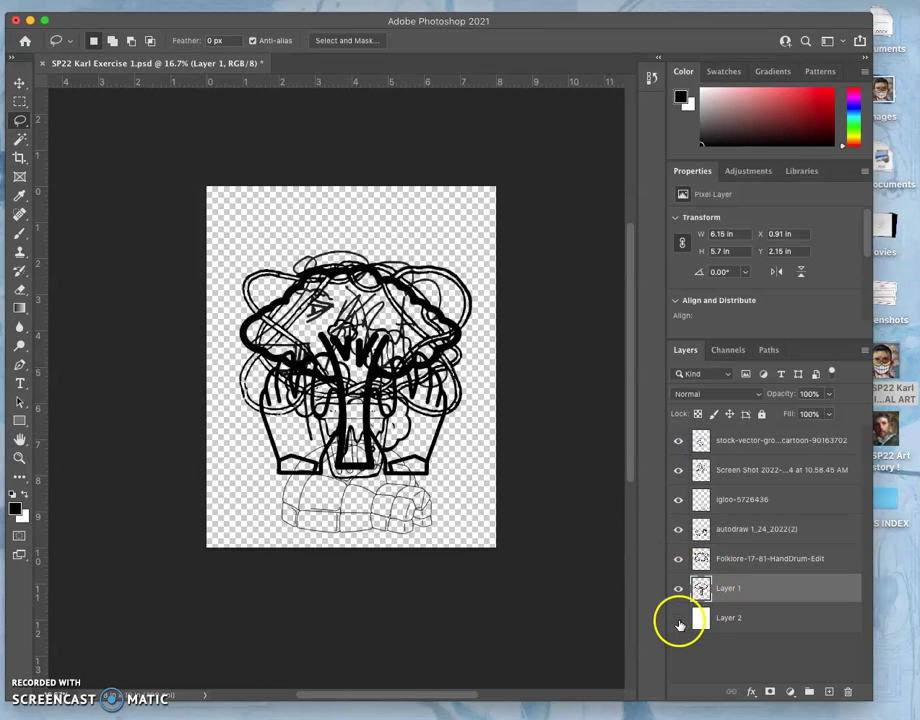
{"action": "left_click", "coordinate": [678, 619]}
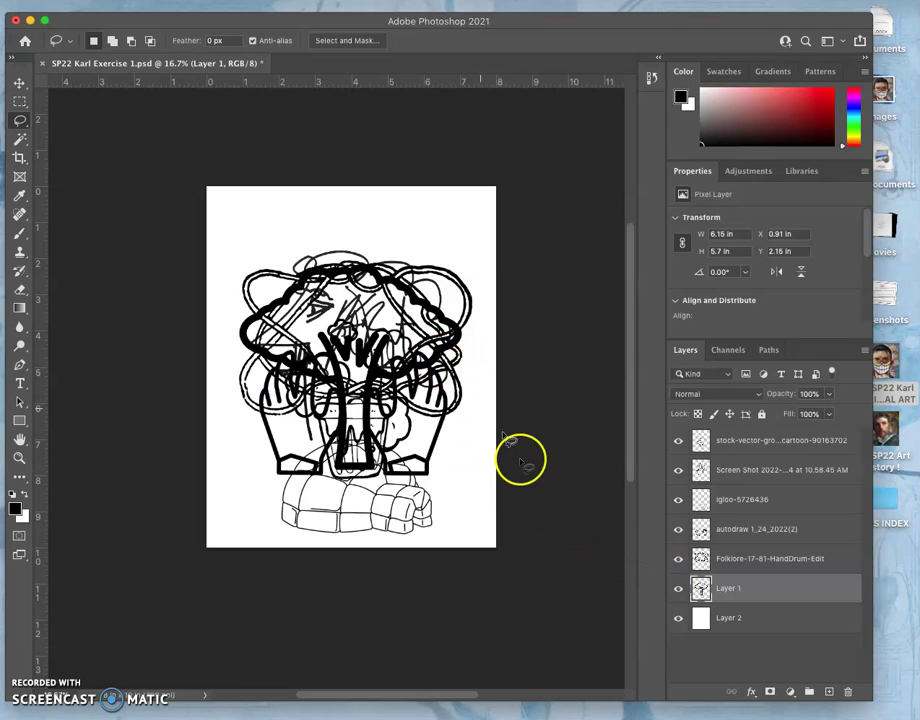
Hide Layer 2 and the Folklore, autodraw, igloo and Screen Shot layers, leaving the tree and garbage can shown.
{"action": "left_click", "coordinate": [738, 593]}
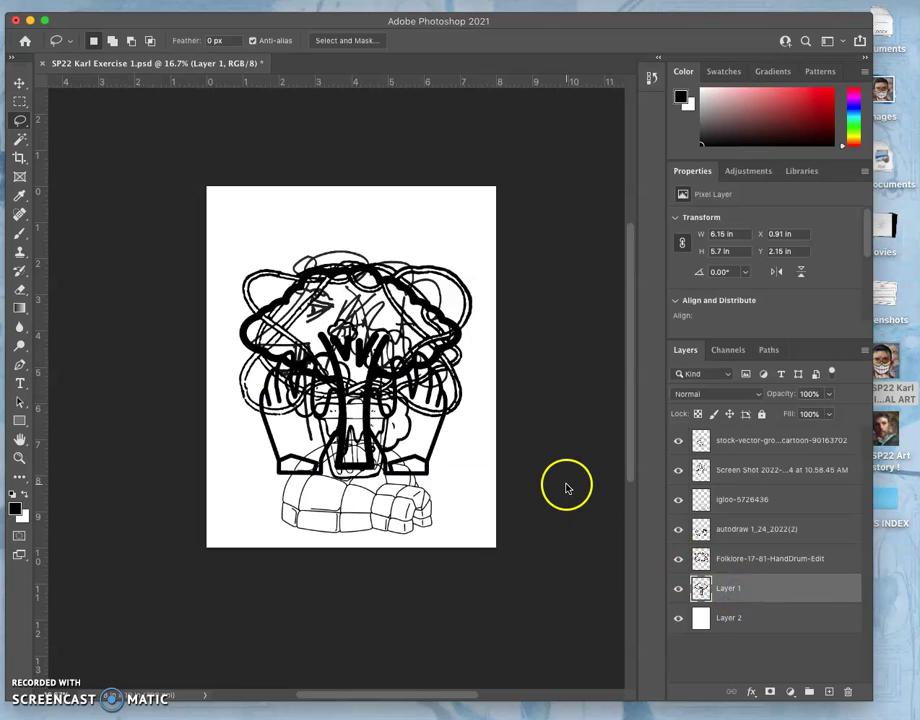
{"action": "left_click", "coordinate": [679, 621]}
{"action": "left_click", "coordinate": [680, 559]}
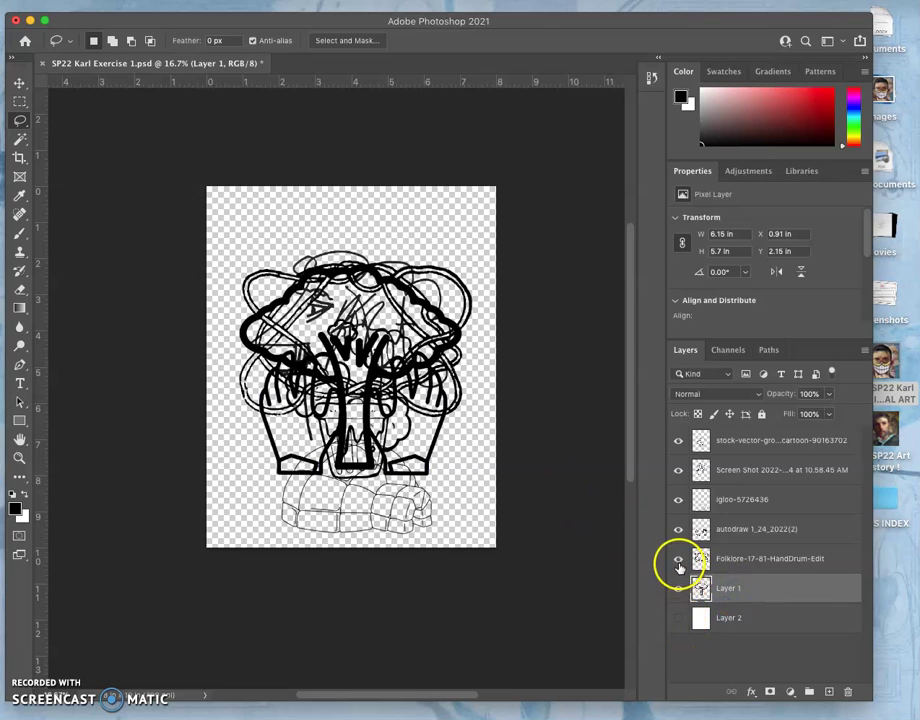
{"action": "left_click", "coordinate": [680, 530]}
{"action": "left_click", "coordinate": [678, 499]}
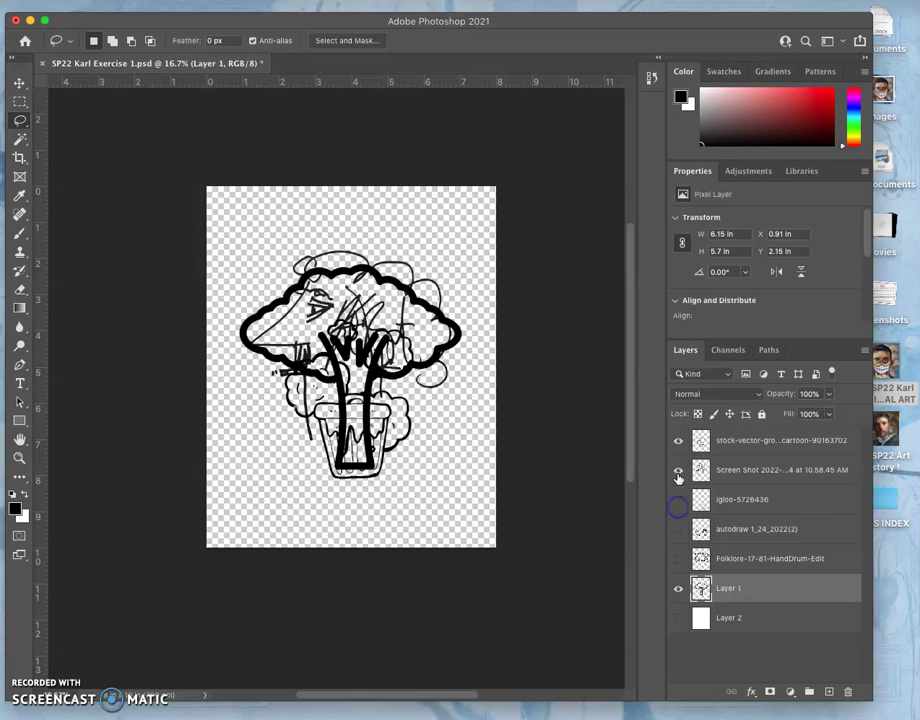
{"action": "left_click", "coordinate": [678, 469]}
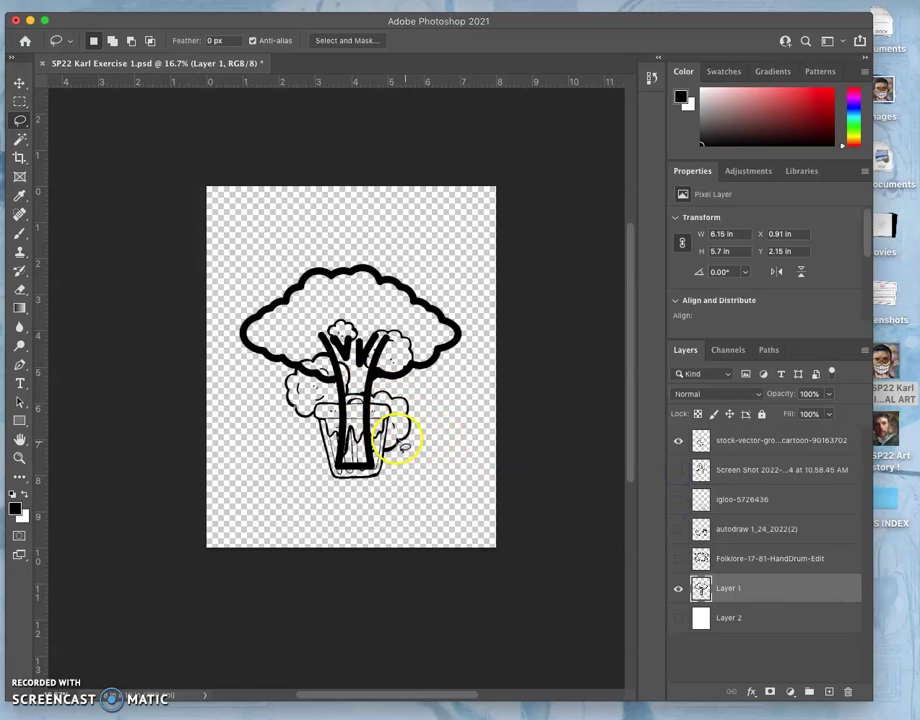
Hide the tree on Layer 1 and show the igloo layer together with the garbage can.
{"action": "scroll", "coordinate": [398, 440], "scroll_direction": "up", "scroll_amount": 3}
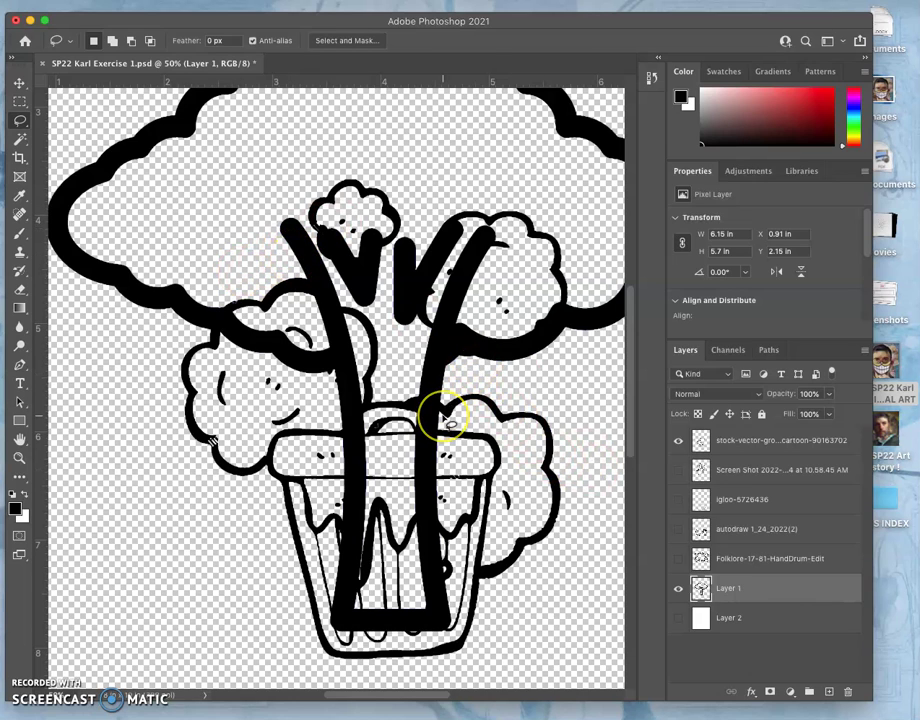
{"action": "left_click", "coordinate": [678, 591]}
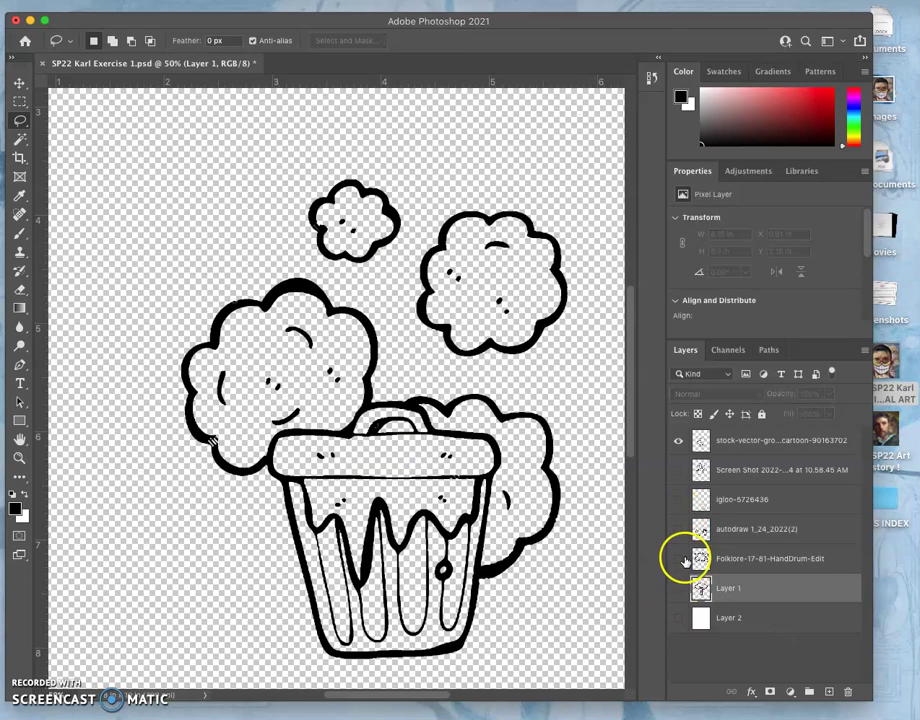
{"action": "left_click", "coordinate": [678, 499]}
{"action": "scroll", "coordinate": [540, 540], "scroll_direction": "down", "scroll_amount": 4}
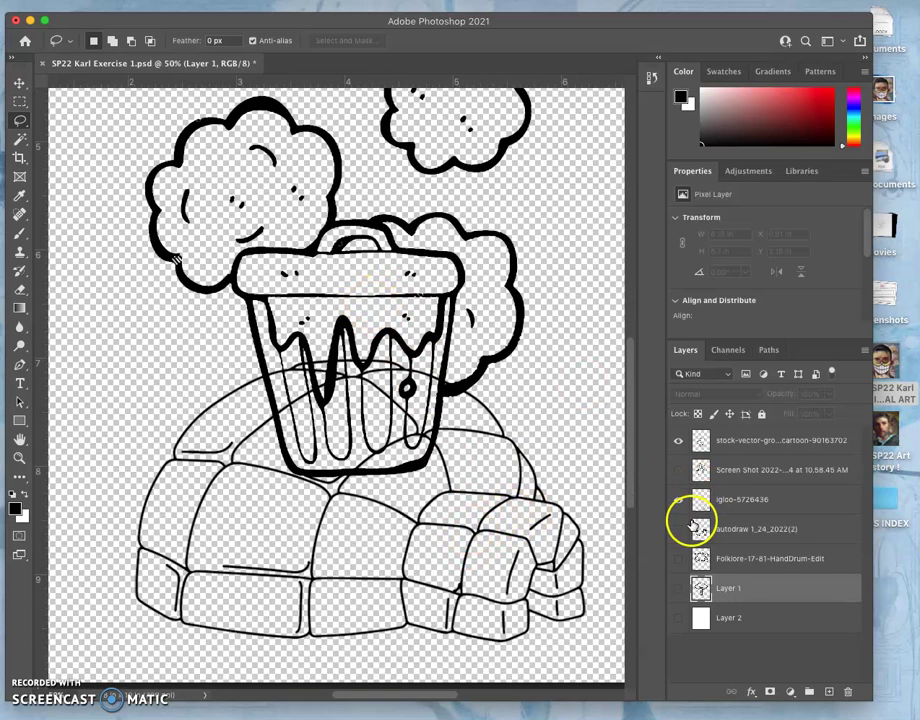
Add a Stroke layer effect to the igloo layer and set its color to white (ffffff).
{"action": "left_click", "coordinate": [725, 505]}
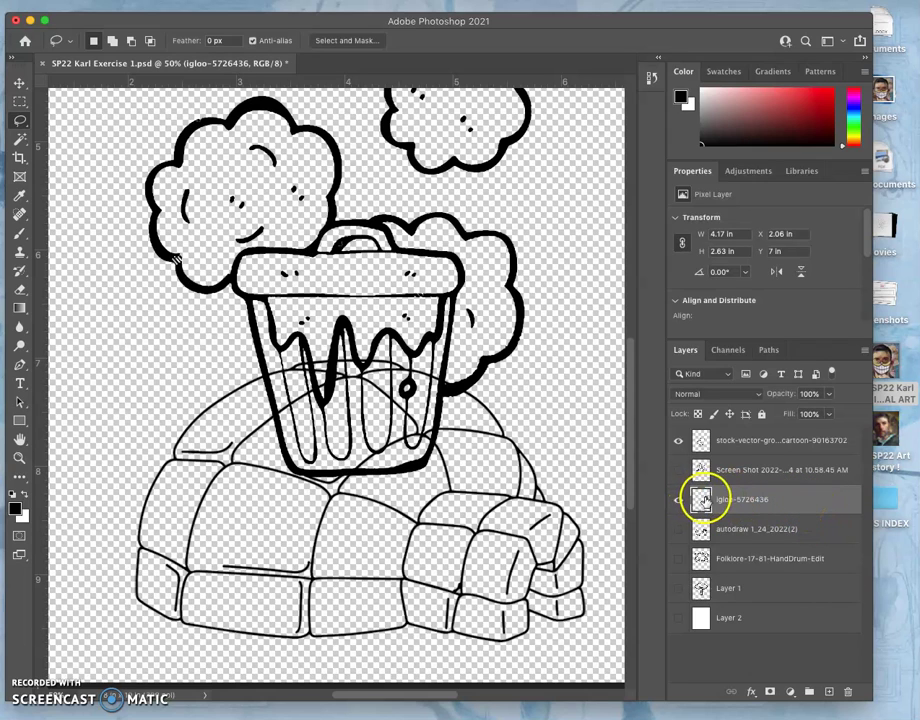
{"action": "double_click", "coordinate": [800, 502]}
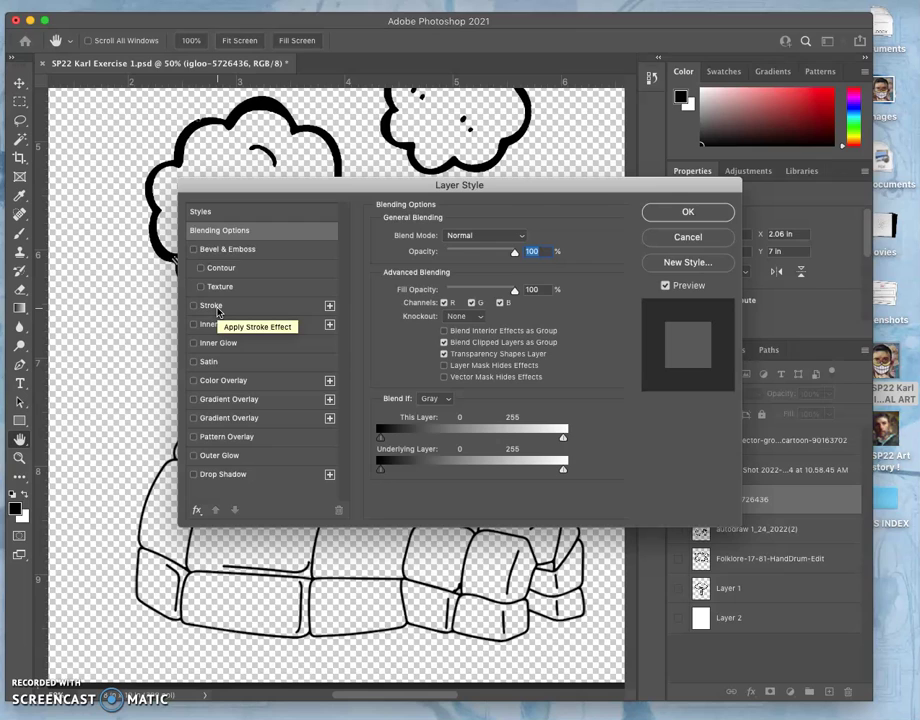
{"action": "left_click", "coordinate": [238, 308]}
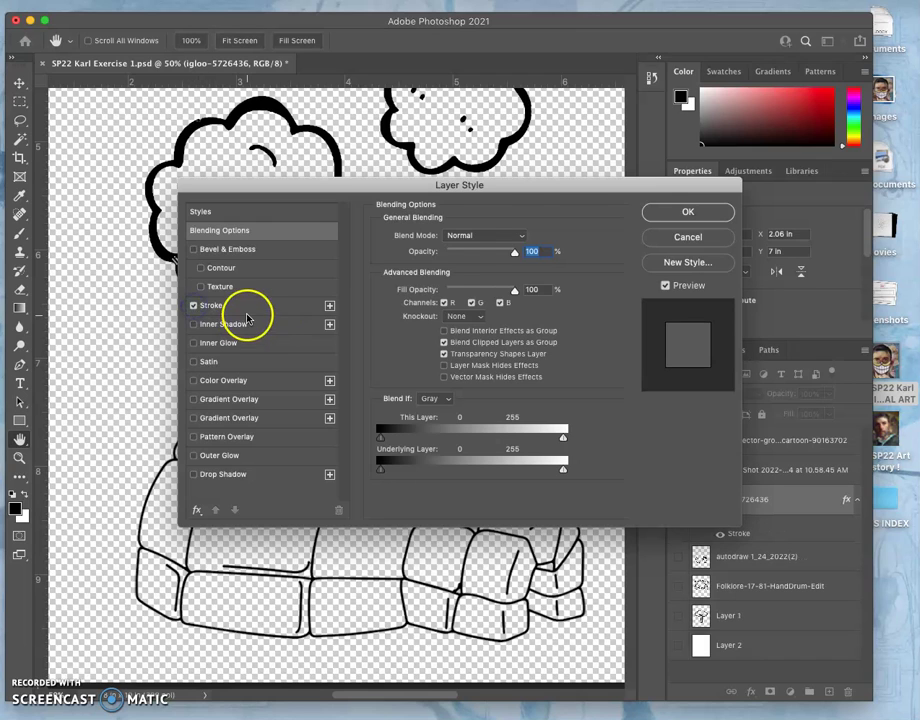
{"action": "left_click", "coordinate": [402, 340]}
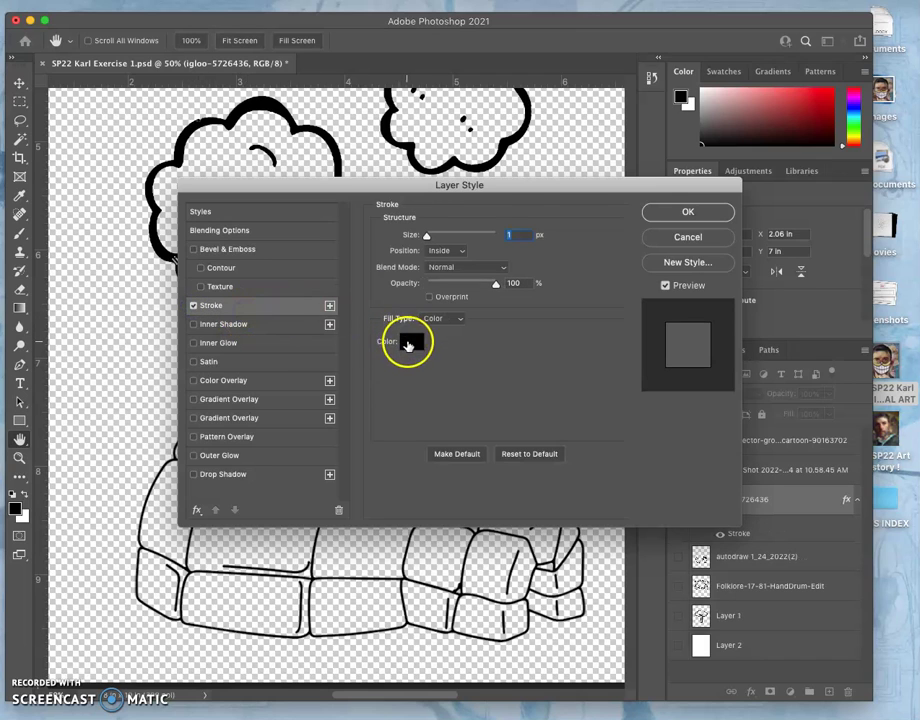
{"action": "left_click_drag", "start_coordinate": [310, 285], "coordinate": [269, 253]}
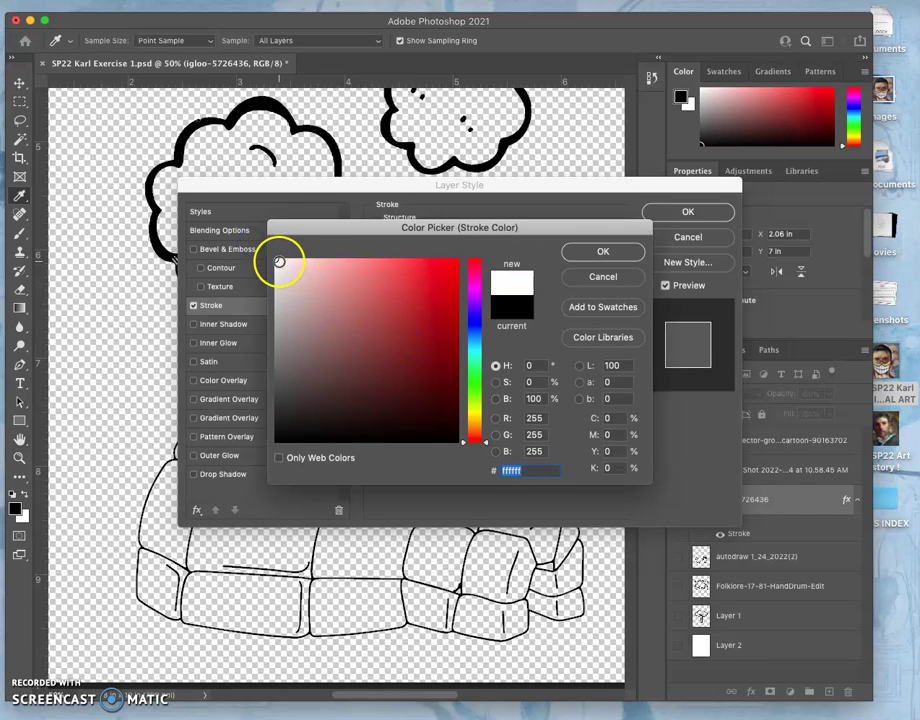
{"action": "left_click", "coordinate": [583, 253]}
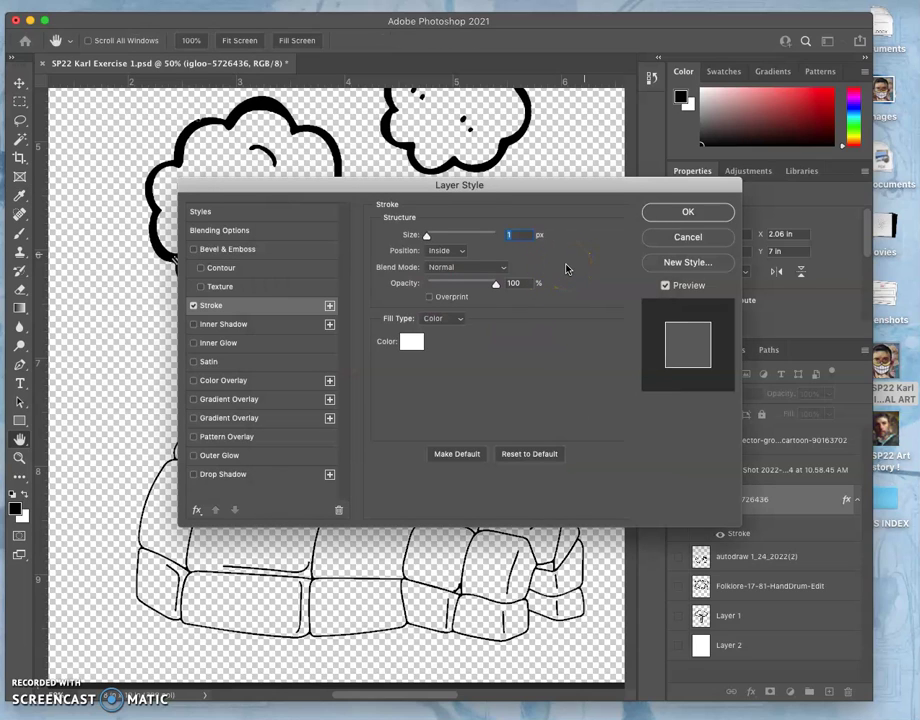
Set the igloo stroke's position to Outside and its size to 8 px.
{"action": "left_click", "coordinate": [466, 191]}
{"action": "left_click_drag", "start_coordinate": [466, 191], "coordinate": [622, 158]}
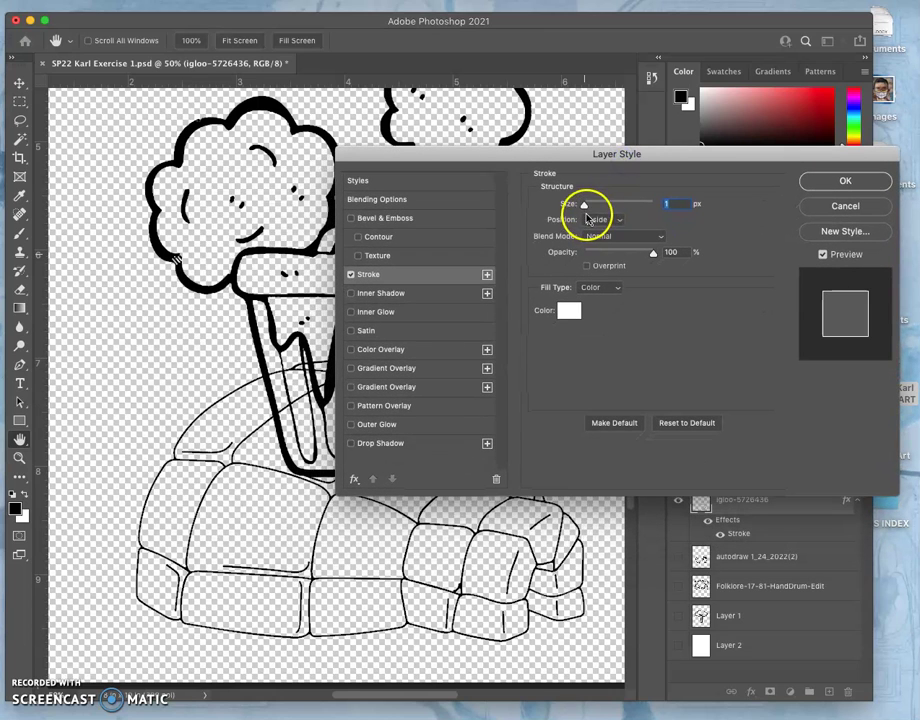
{"action": "left_click", "coordinate": [604, 220]}
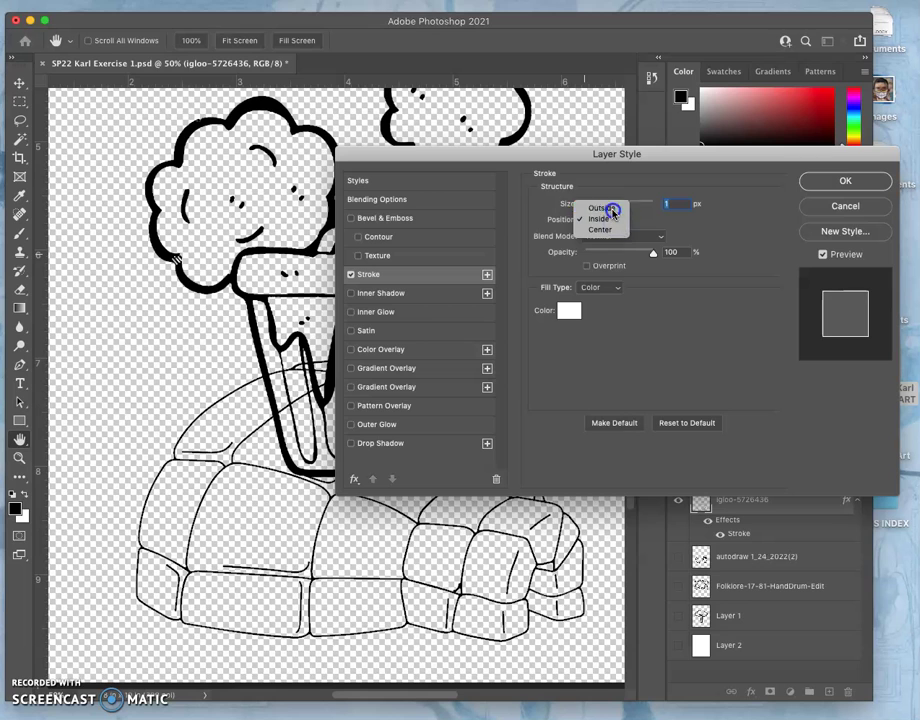
{"action": "left_click", "coordinate": [612, 206]}
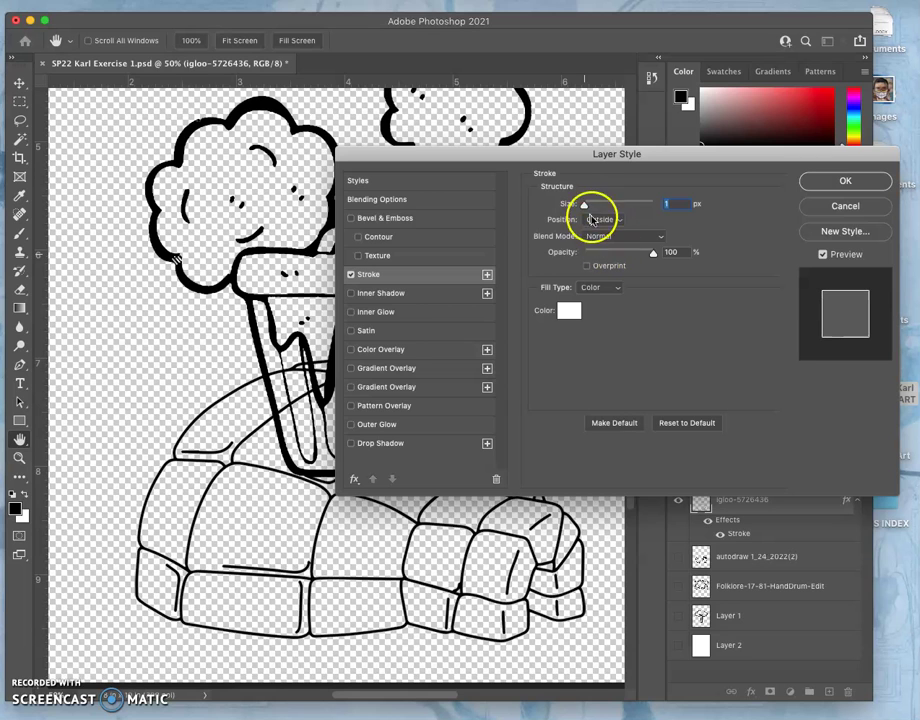
{"action": "left_click_drag", "start_coordinate": [557, 160], "coordinate": [581, 133]}
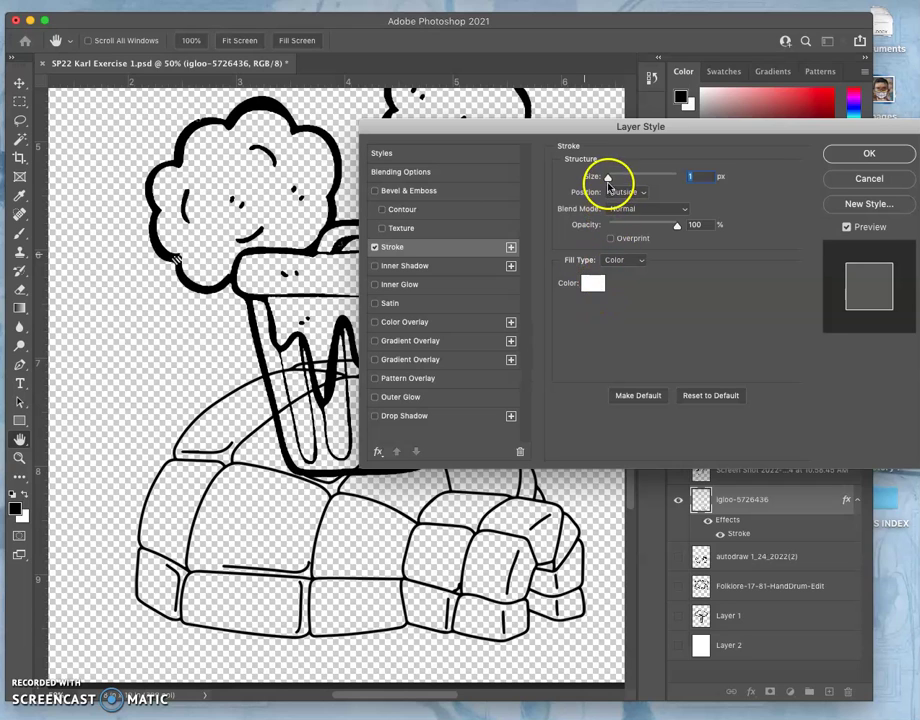
{"action": "mouse_move", "coordinate": [607, 180]}
{"action": "left_mouse_down"}
{"action": "mouse_move", "coordinate": [624, 180]}
{"action": "mouse_move", "coordinate": [615, 181]}
{"action": "left_mouse_up"}
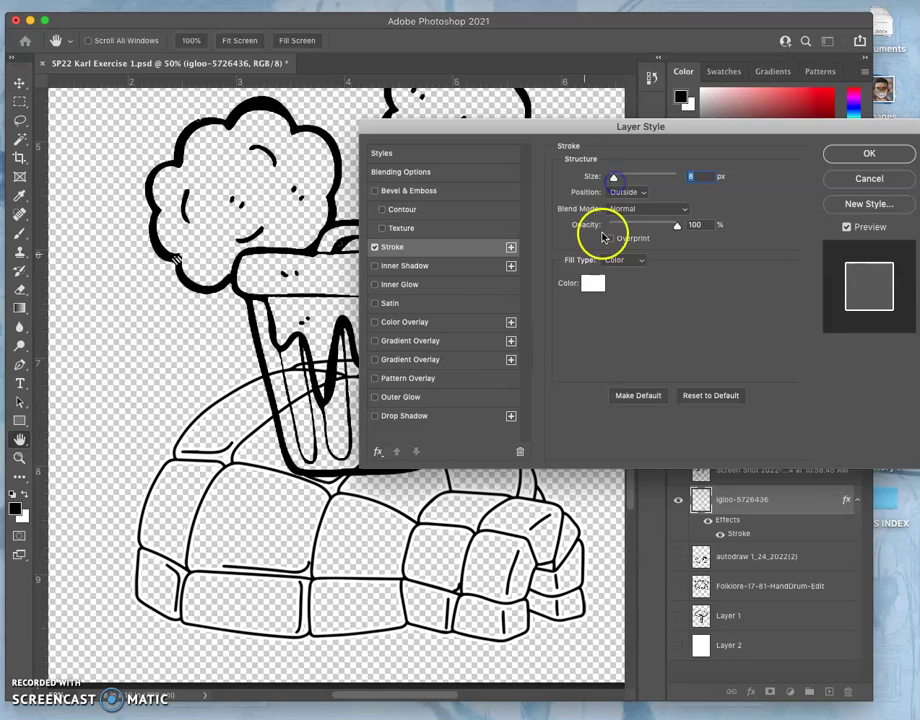
Change the igloo's stroke color to black (000000), set its size to 3 px, and apply the layer style.
{"action": "left_click", "coordinate": [593, 283]}
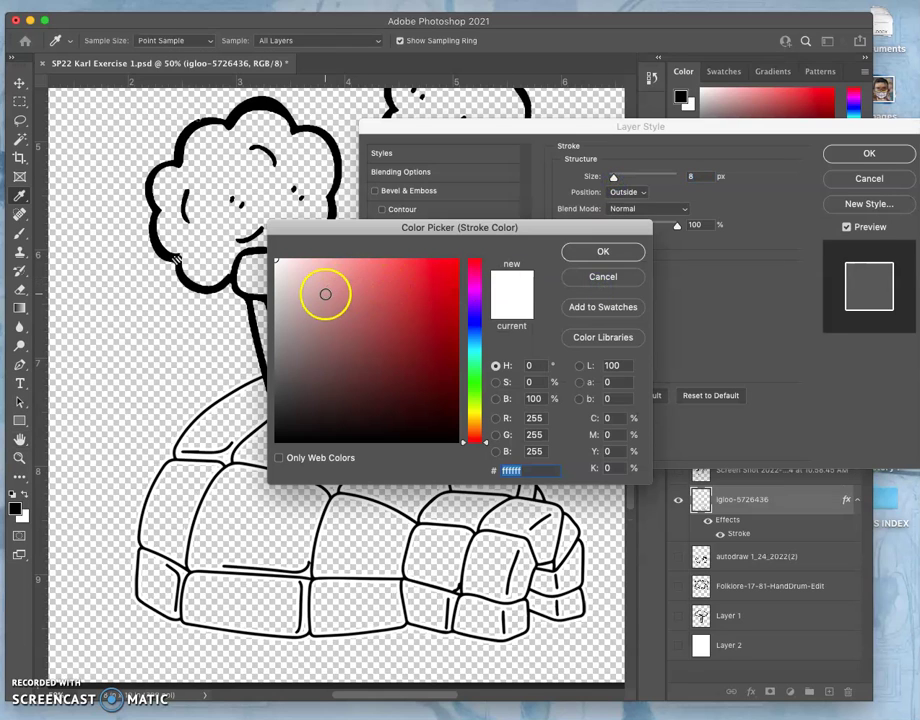
{"action": "left_click", "coordinate": [270, 444]}
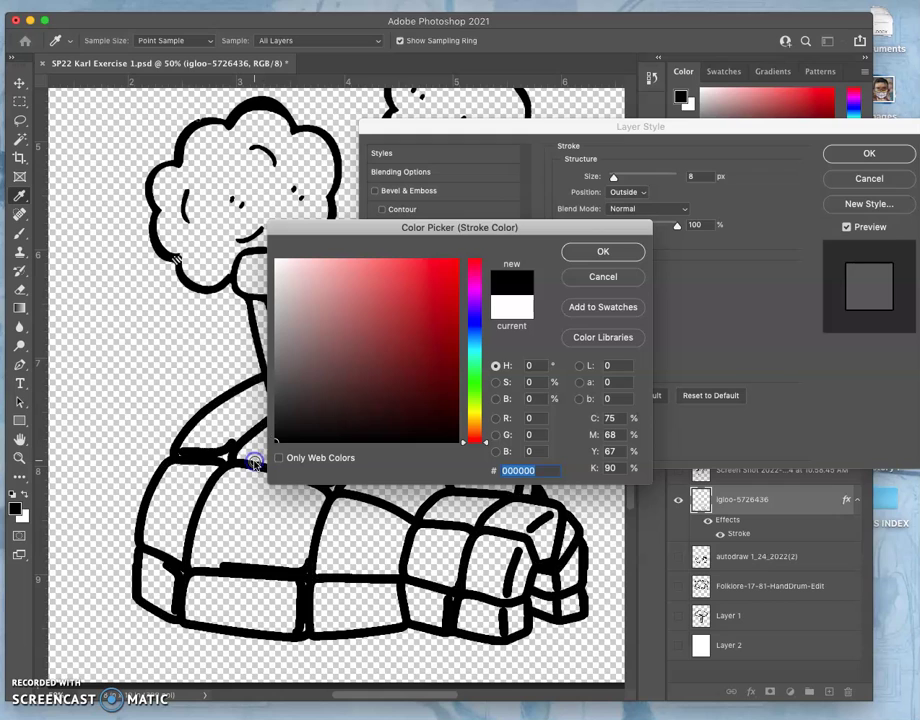
{"action": "left_click", "coordinate": [580, 252]}
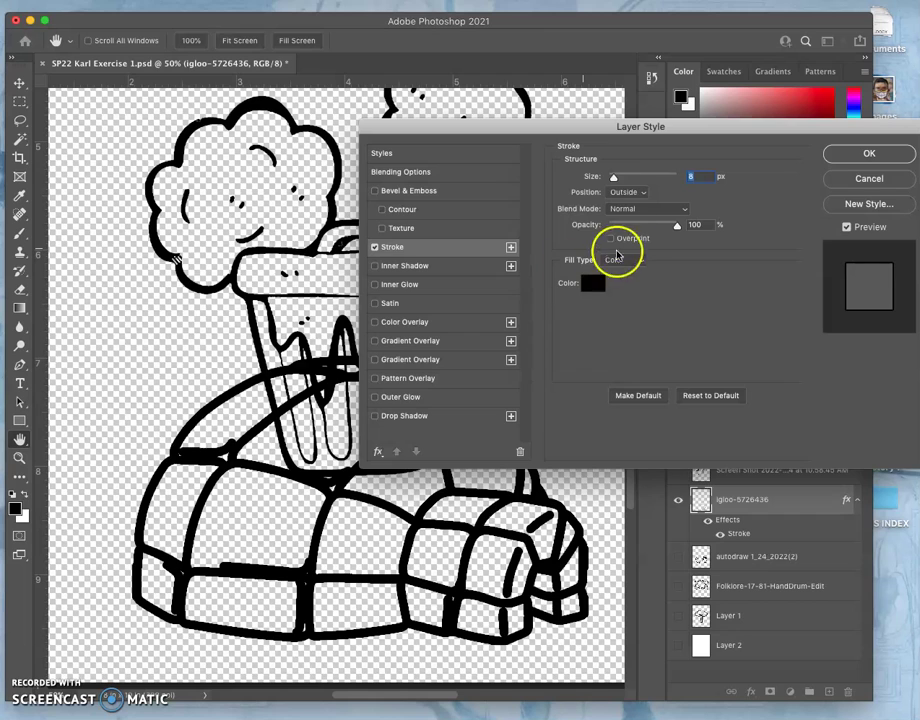
{"action": "left_click", "coordinate": [614, 177]}
{"action": "left_click_drag", "start_coordinate": [614, 177], "coordinate": [609, 178]}
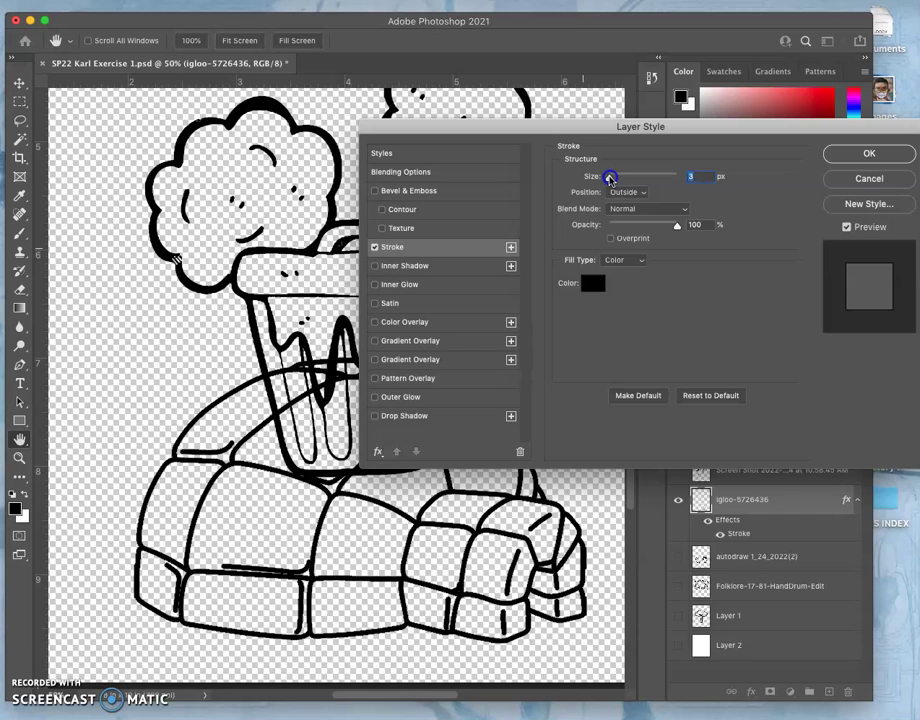
{"action": "left_click", "coordinate": [869, 155]}
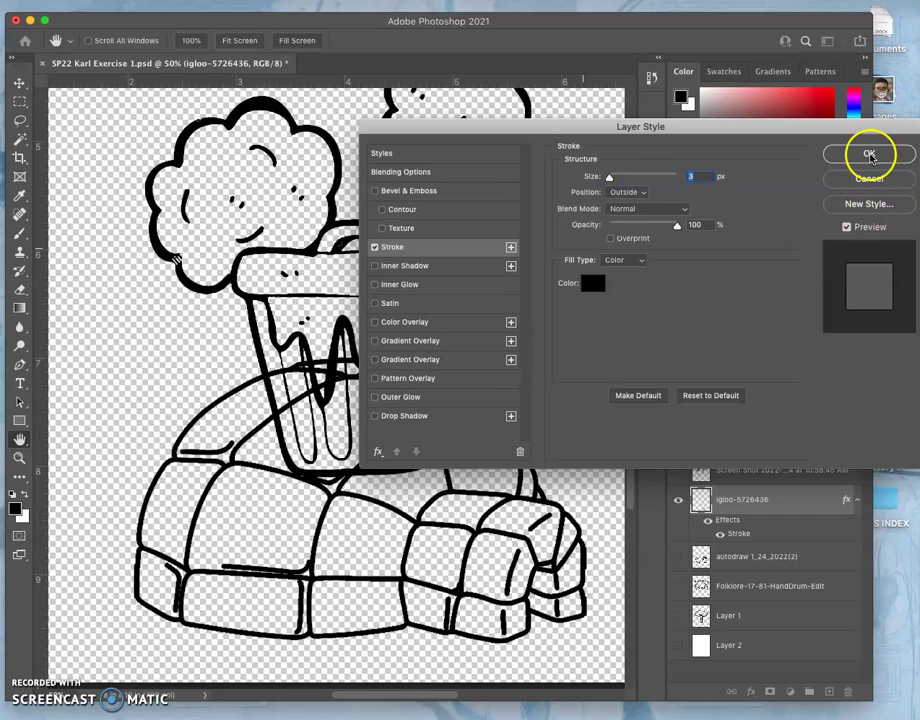
{"action": "left_click", "coordinate": [869, 155]}
Toggle the igloo layer's effects off and on repeatedly to compare its line thickness with and without the stroke.
{"action": "left_click", "coordinate": [686, 502]}
{"action": "left_click", "coordinate": [708, 524]}
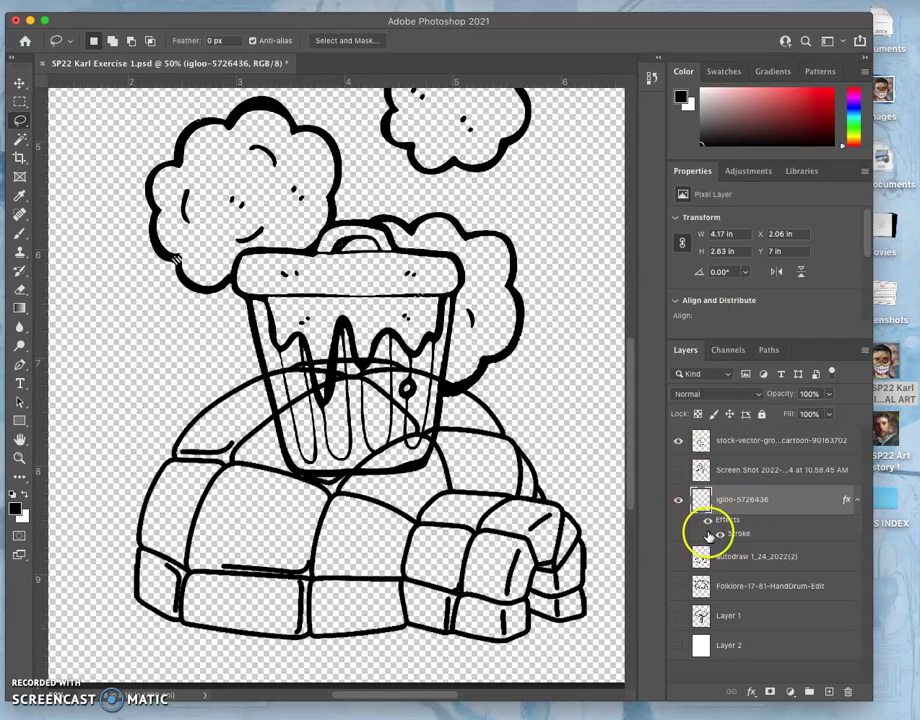
{"action": "left_click", "coordinate": [709, 523]}
{"action": "left_click", "coordinate": [708, 523]}
{"action": "left_click", "coordinate": [708, 523]}
{"action": "left_click", "coordinate": [708, 523]}
{"action": "left_click", "coordinate": [708, 523]}
{"action": "left_click", "coordinate": [708, 523]}
{"action": "left_click", "coordinate": [708, 523]}
{"action": "left_click", "coordinate": [708, 524]}
{"action": "left_click", "coordinate": [708, 524]}
{"action": "left_click", "coordinate": [708, 524]}
{"action": "left_click", "coordinate": [708, 524]}
{"action": "left_click", "coordinate": [708, 524]}
{"action": "left_click", "coordinate": [708, 524]}
{"action": "mouse_move", "coordinate": [742, 537]}
{"action": "left_mouse_down"}
{"action": "mouse_move", "coordinate": [720, 548]}
{"action": "mouse_move", "coordinate": [700, 520]}
{"action": "mouse_move", "coordinate": [705, 495]}
{"action": "left_mouse_up"}
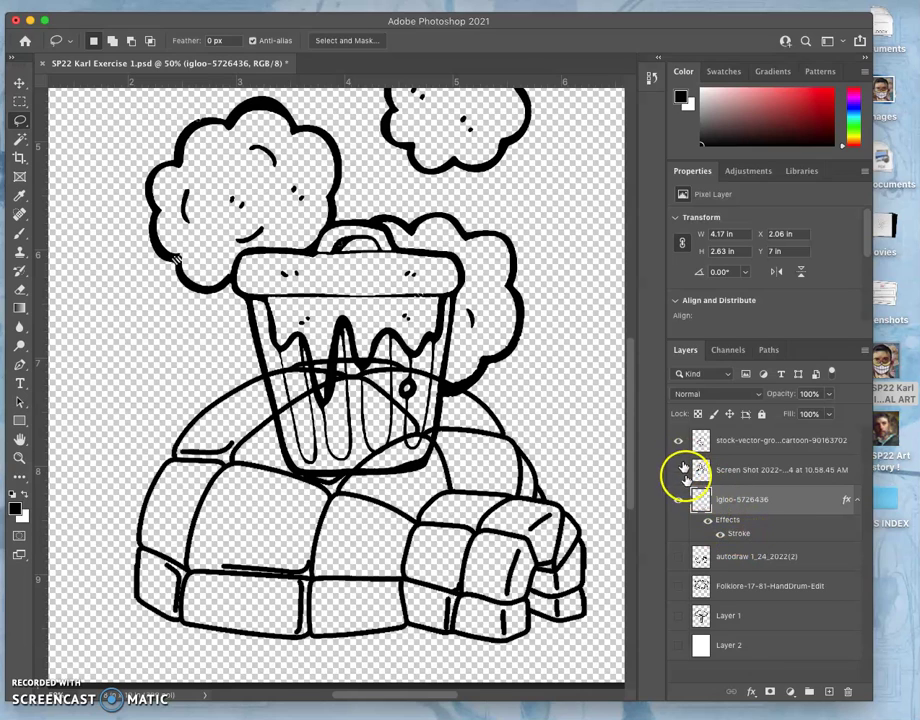
Show the tree on Layer 1 and give it a black outside Stroke effect with a size of 1 px.
{"action": "left_click", "coordinate": [680, 616]}
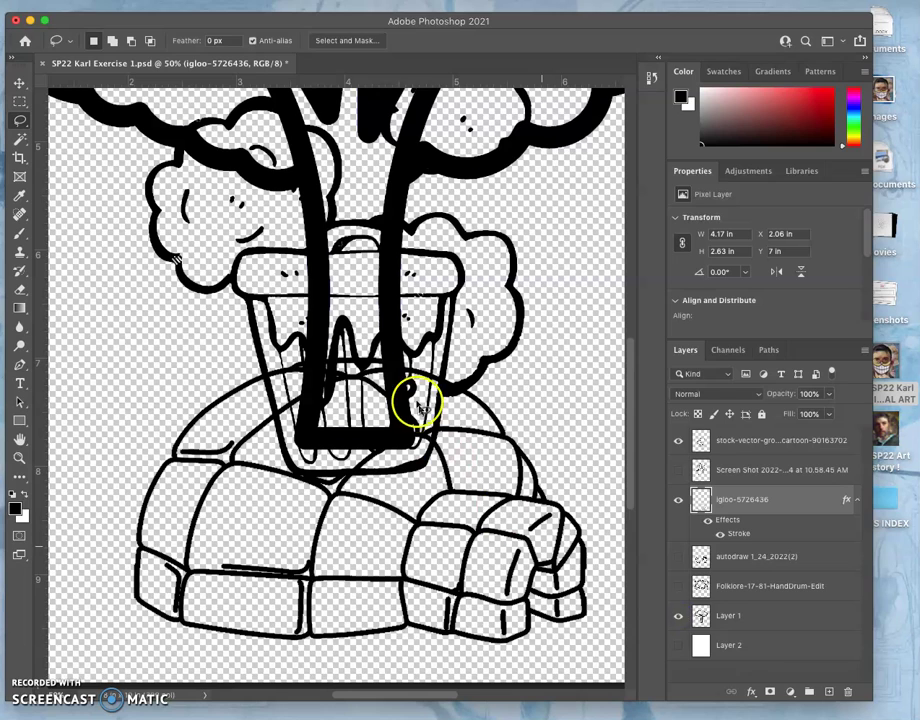
{"action": "double_click", "coordinate": [758, 618]}
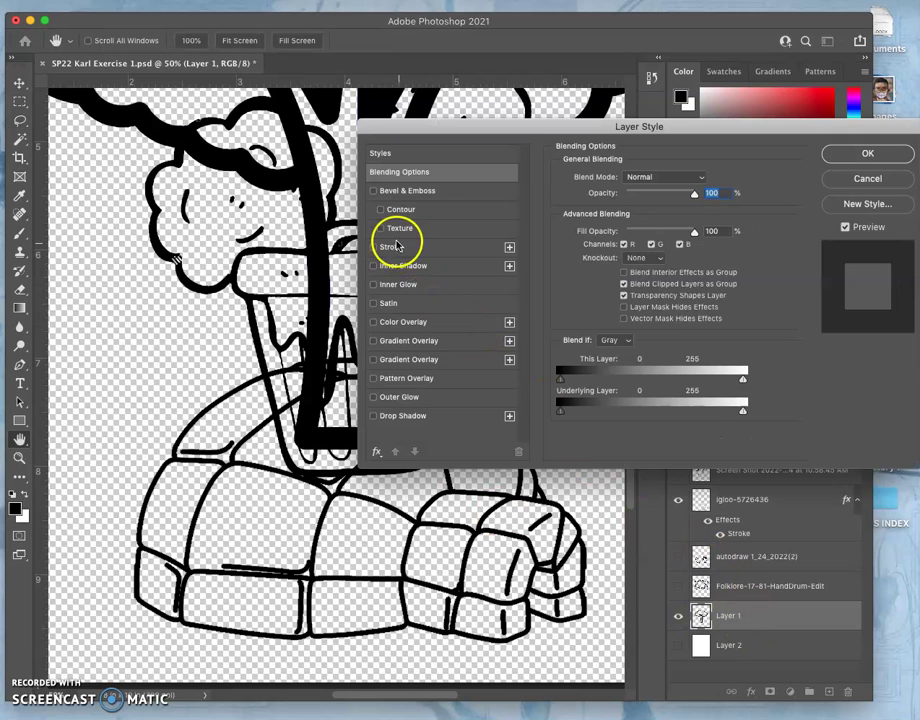
{"action": "left_click", "coordinate": [374, 247]}
{"action": "left_click", "coordinate": [437, 251]}
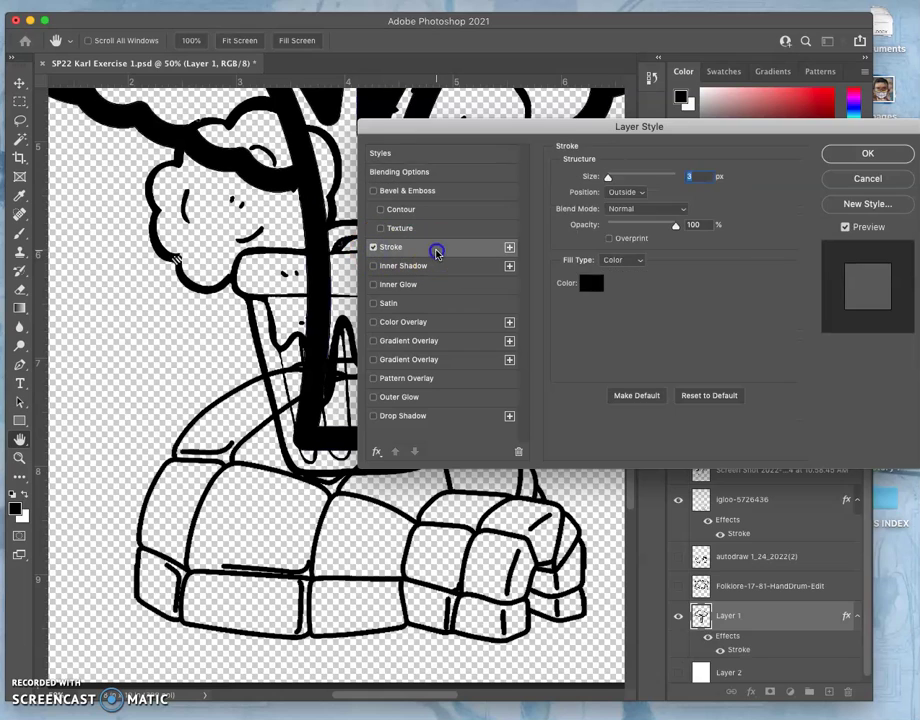
{"action": "left_click", "coordinate": [589, 284]}
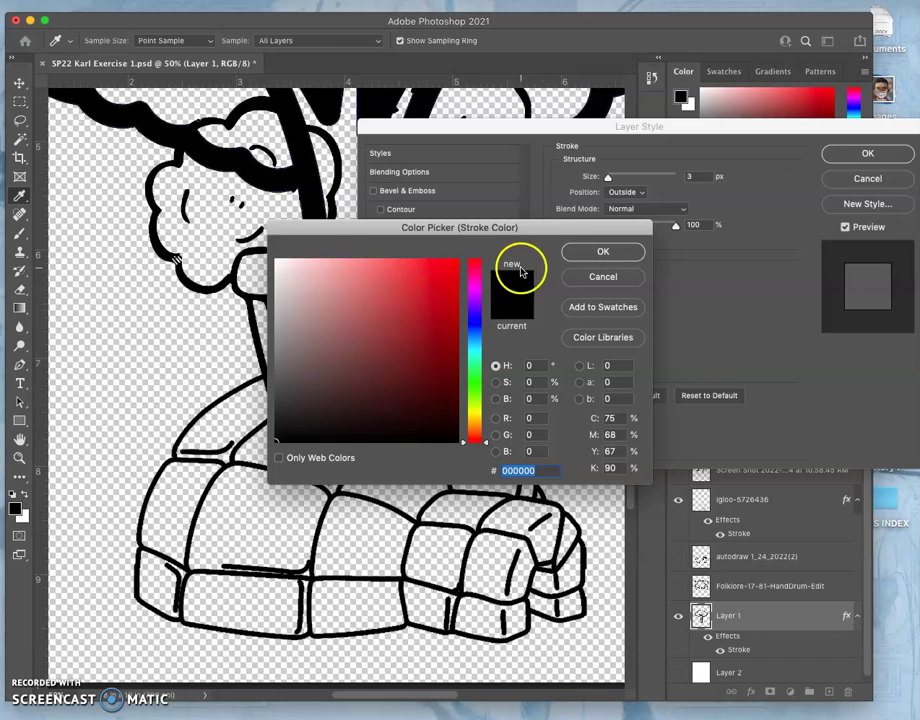
{"action": "left_click", "coordinate": [590, 251]}
{"action": "mouse_move", "coordinate": [609, 183]}
{"action": "left_mouse_down"}
{"action": "mouse_move", "coordinate": [621, 178]}
{"action": "mouse_move", "coordinate": [603, 183]}
{"action": "left_mouse_up"}
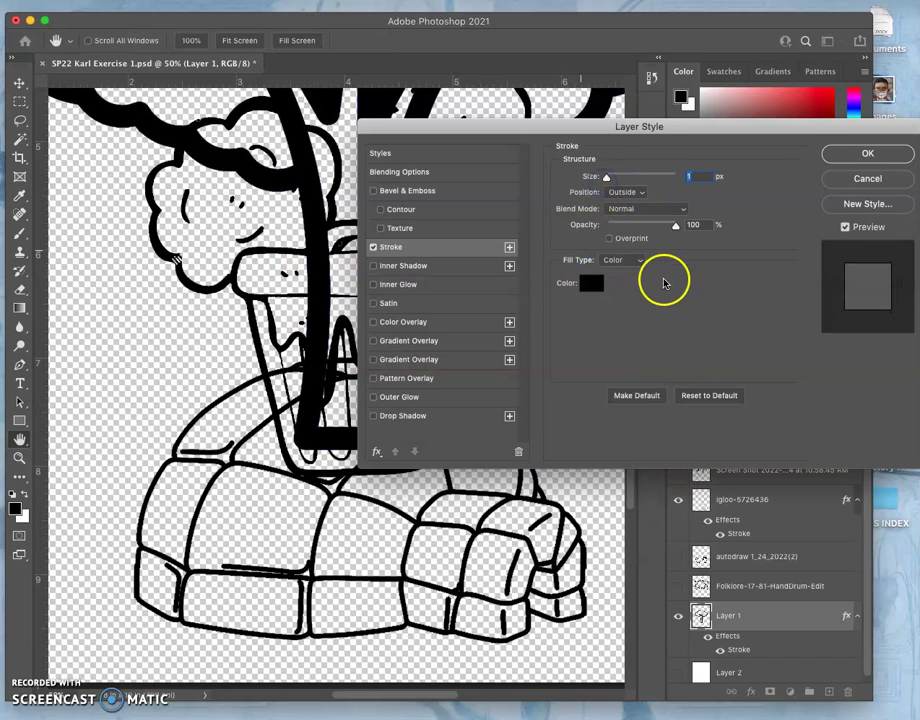
Try white as the stroke color for the tree on Layer 1, then cancel the color change.
{"action": "left_click_drag", "start_coordinate": [679, 133], "coordinate": [702, 278]}
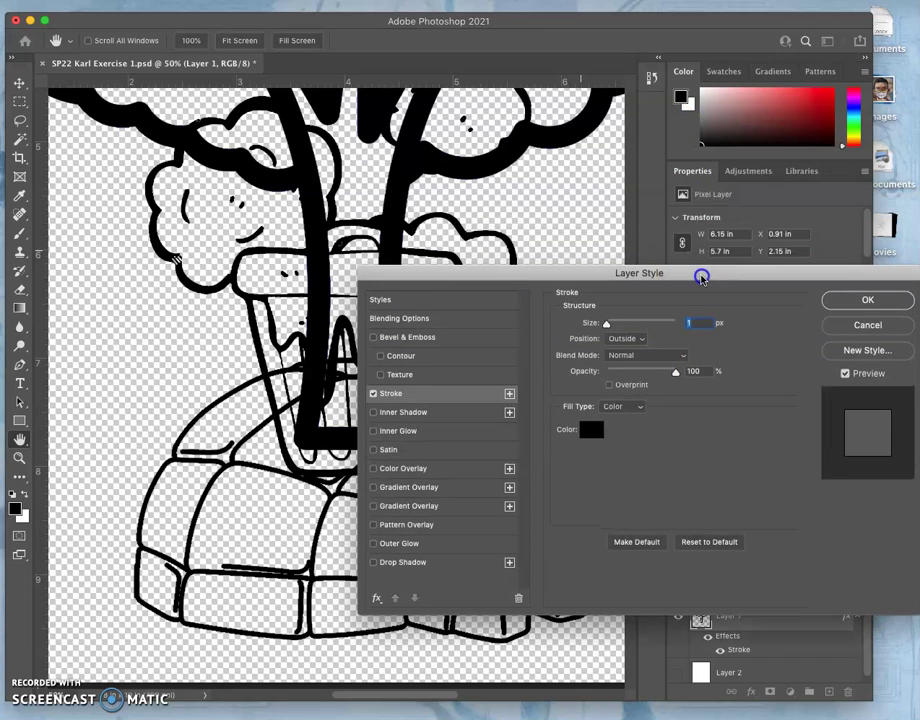
{"action": "mouse_move", "coordinate": [607, 324]}
{"action": "left_mouse_down"}
{"action": "mouse_move", "coordinate": [628, 327]}
{"action": "mouse_move", "coordinate": [607, 327]}
{"action": "left_mouse_up"}
{"action": "left_click", "coordinate": [591, 429]}
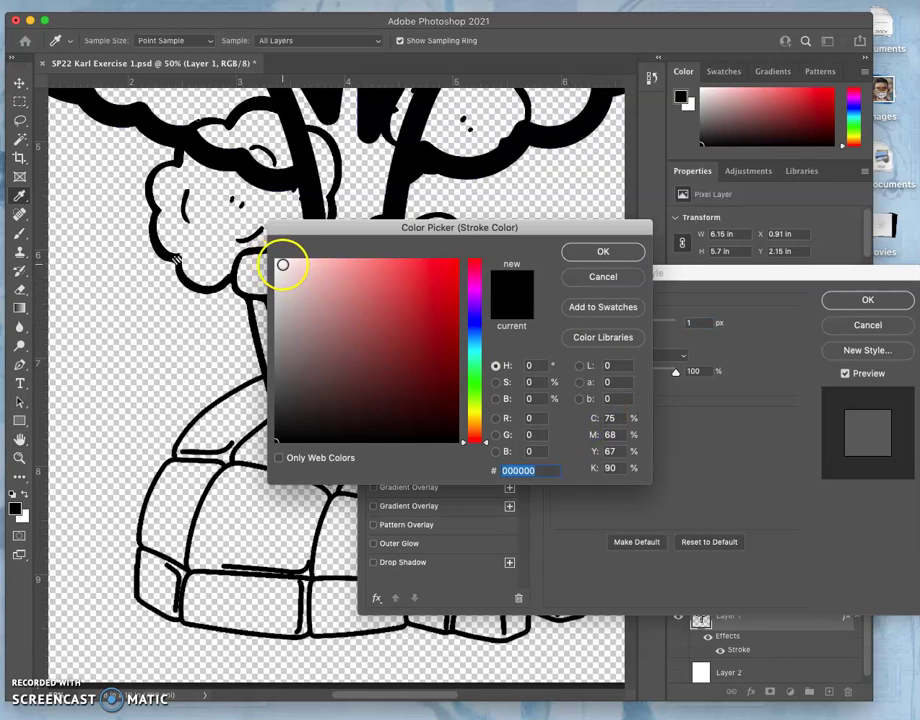
{"action": "left_click_drag", "start_coordinate": [283, 264], "coordinate": [269, 255]}
{"action": "left_click", "coordinate": [587, 278]}
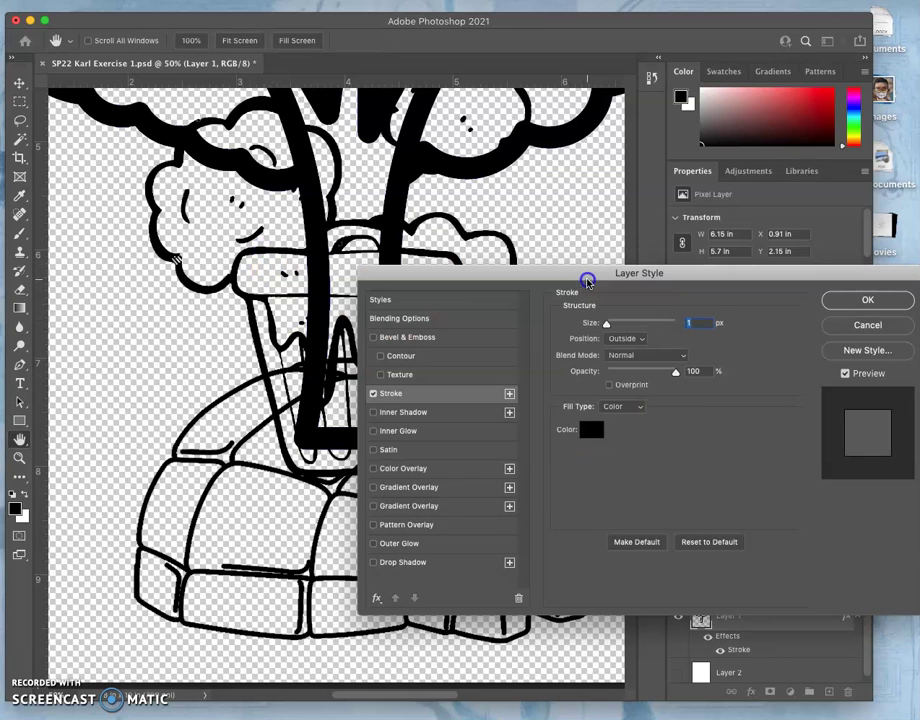